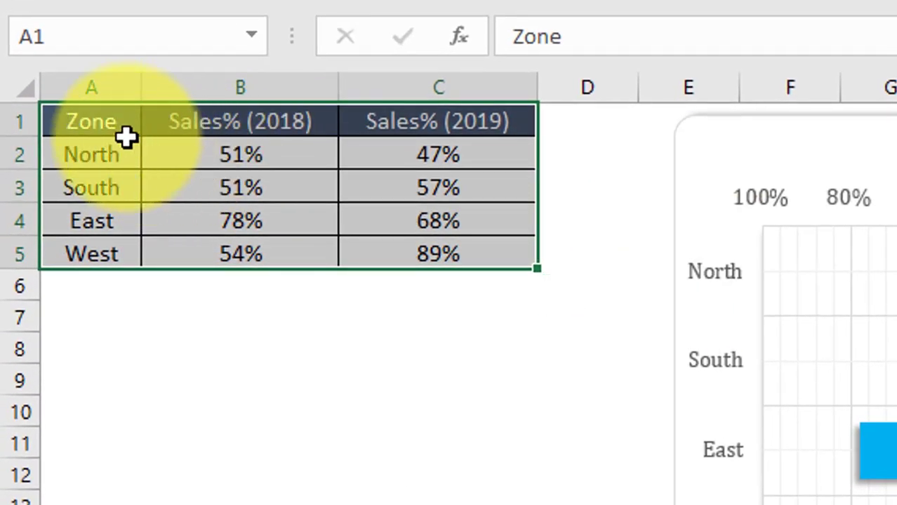
- Examine the sample zone sales table in A1:C5 and the tornado chart built from it
click(59, 189)
drag(116, 129, 481, 260)
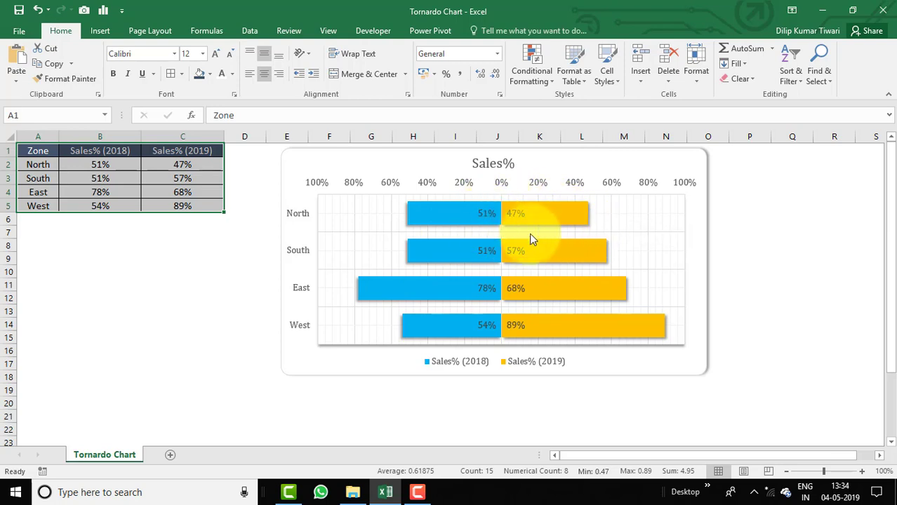
mouse_move(560, 285)
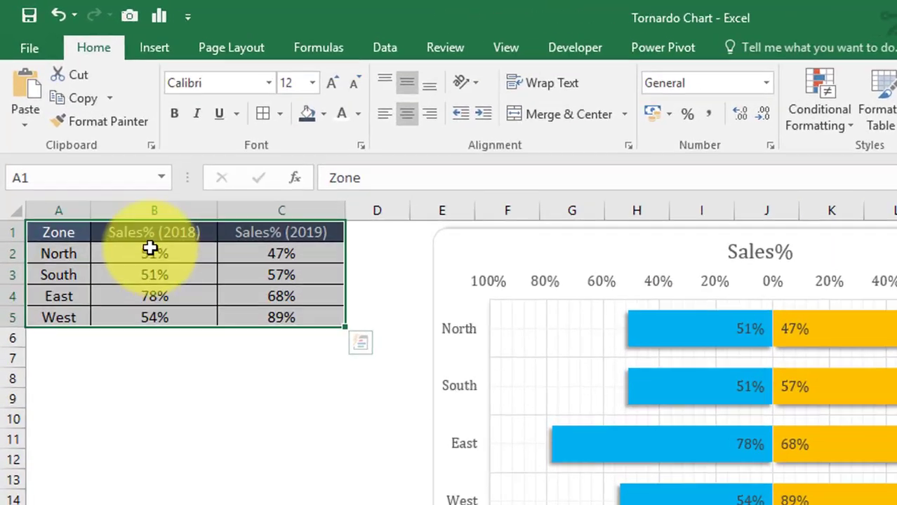
- Inspect the formula in B2 and recalculate the sheet several times to watch the tornado chart respond to new random values
click(100, 164)
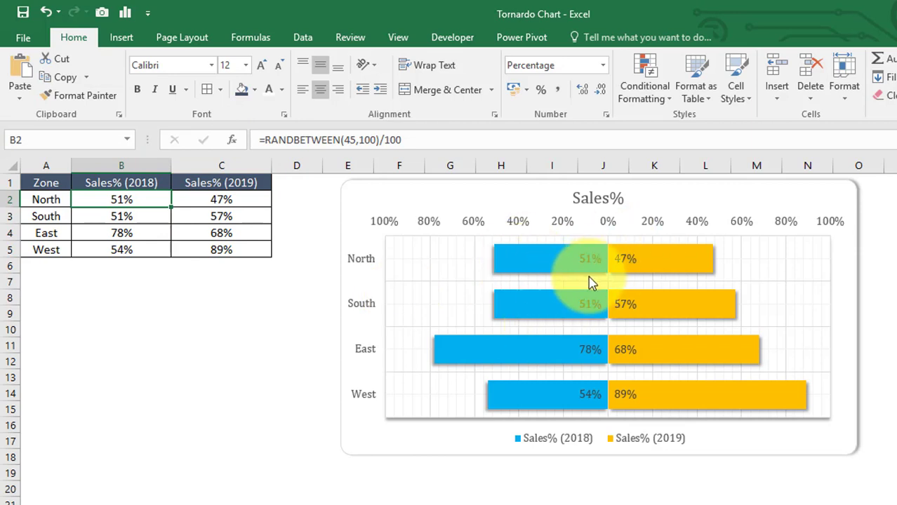
key(F9)
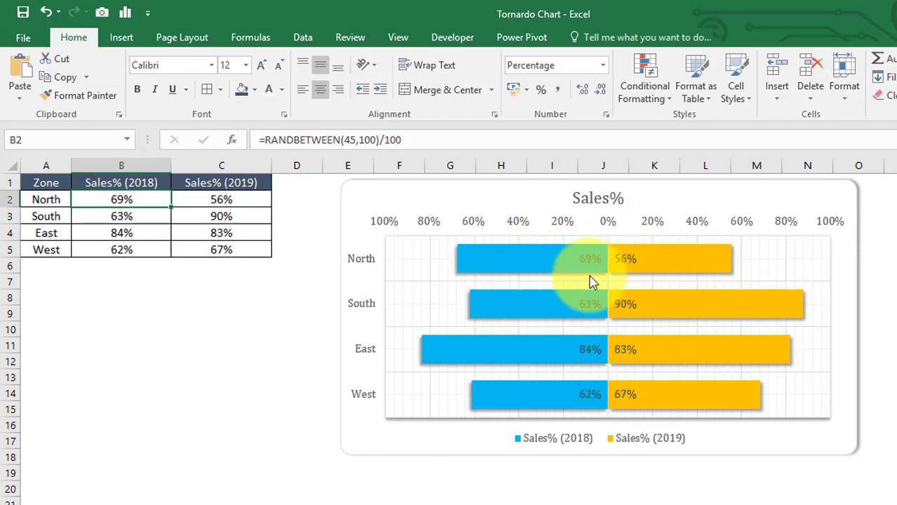
key(F9)
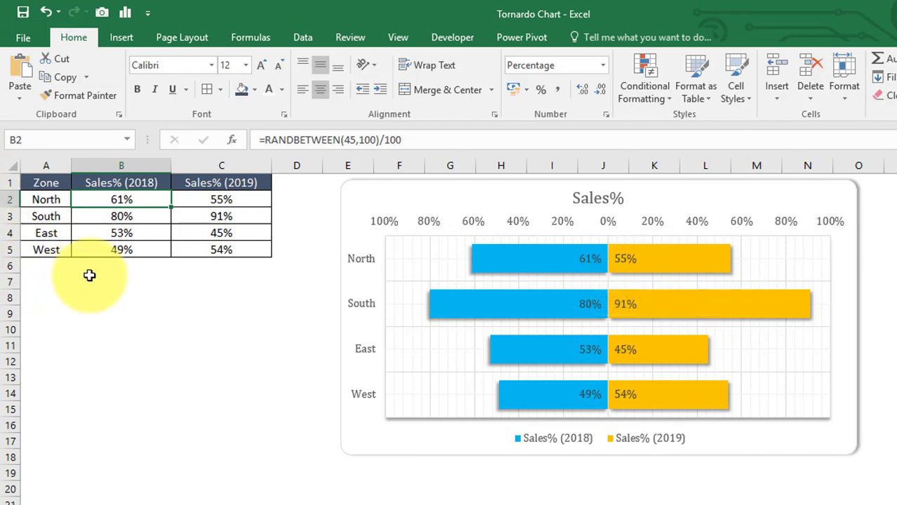
key(F9)
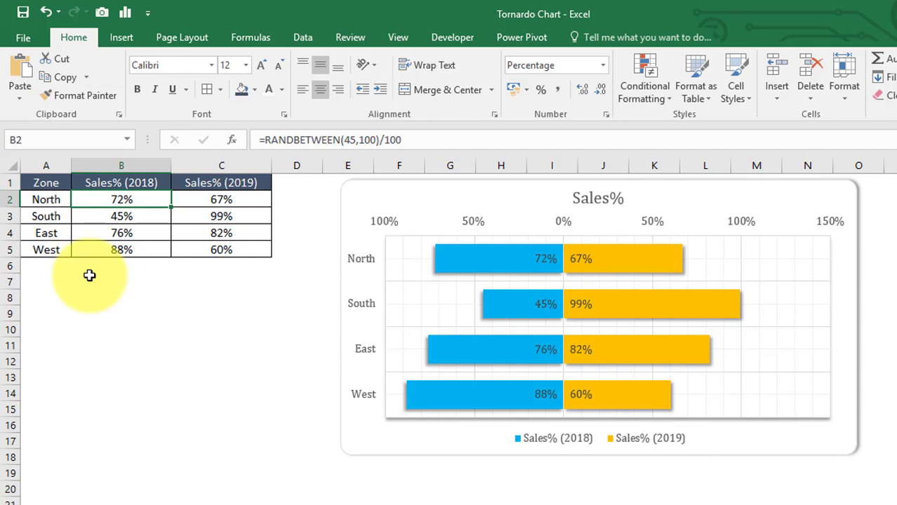
key(F9)
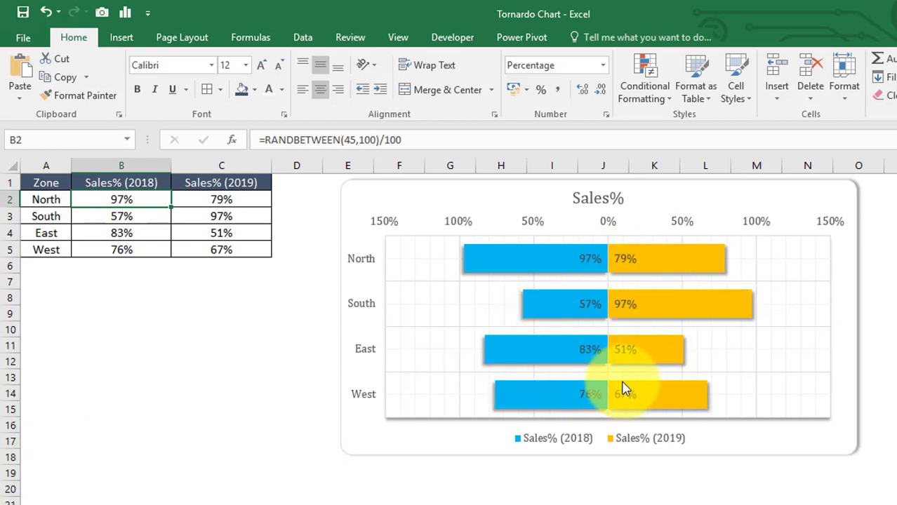
mouse_move(646, 395)
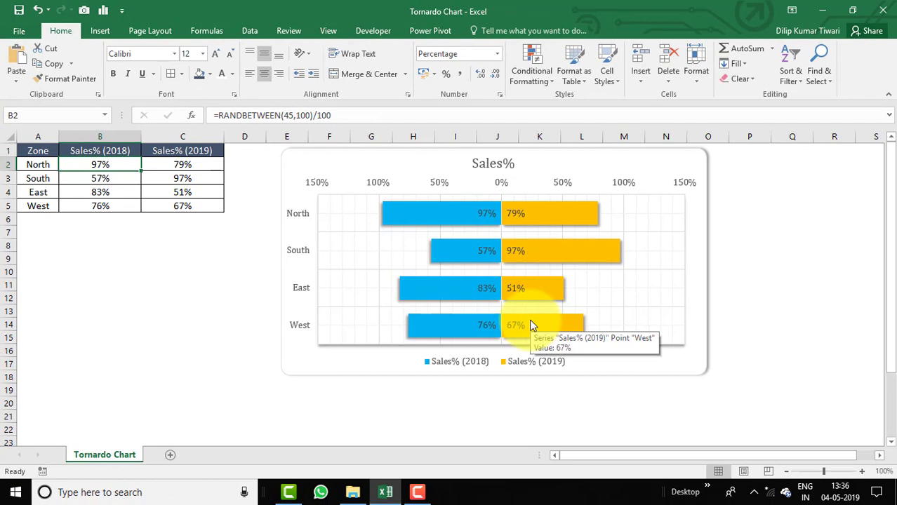
- Create a new blank workbook and save it in the Tornardo Chart folder as "Tornardo Chart - Exercise"
key(ctrl+n)
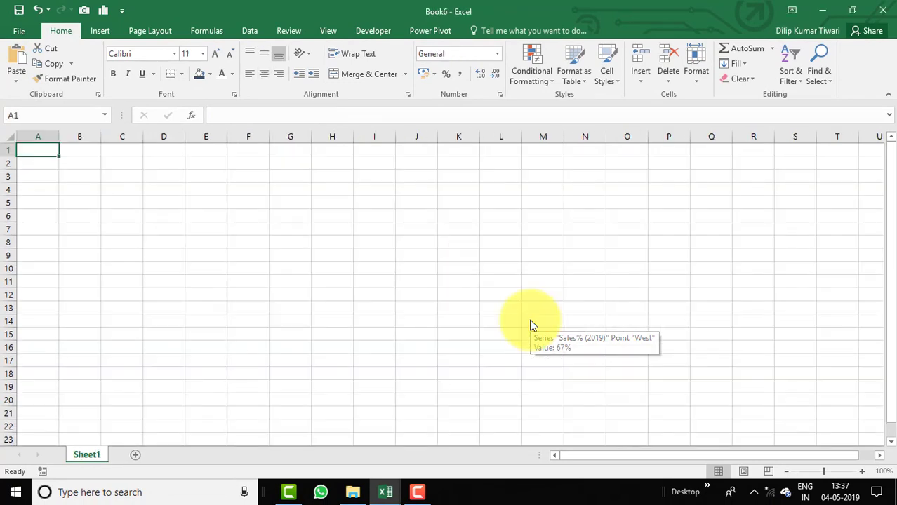
key(F12)
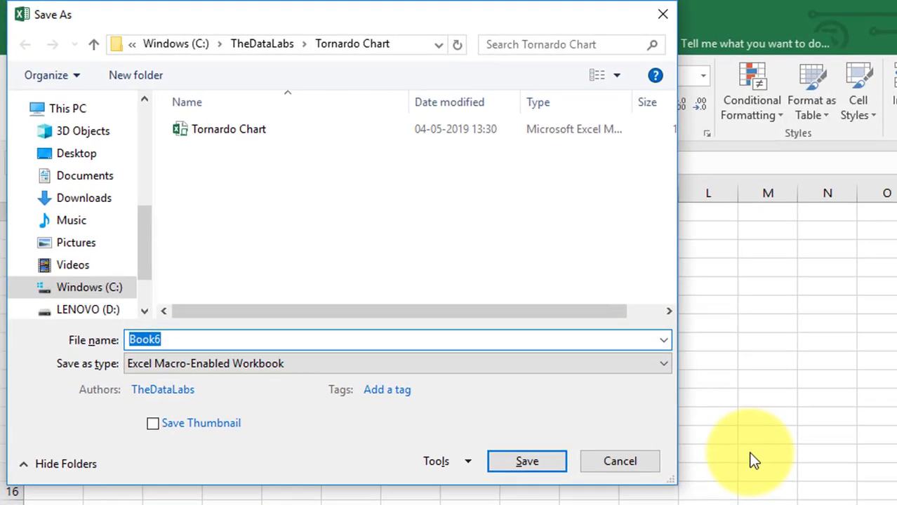
text(Tornardo)
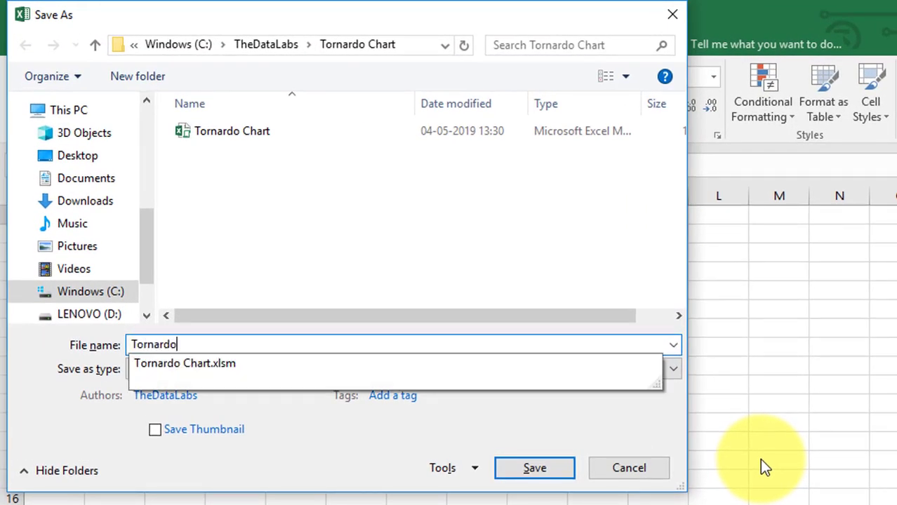
text( Chart 0-)
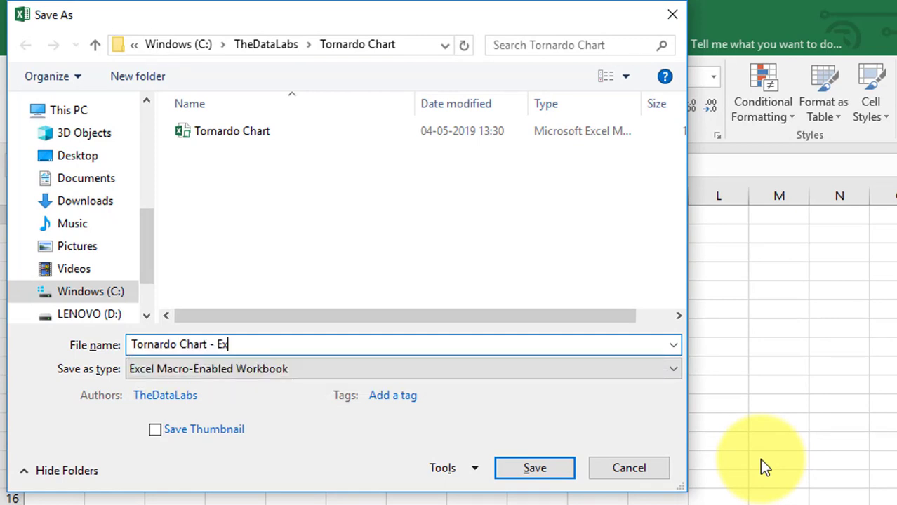
text( Exercise)
key(Return)
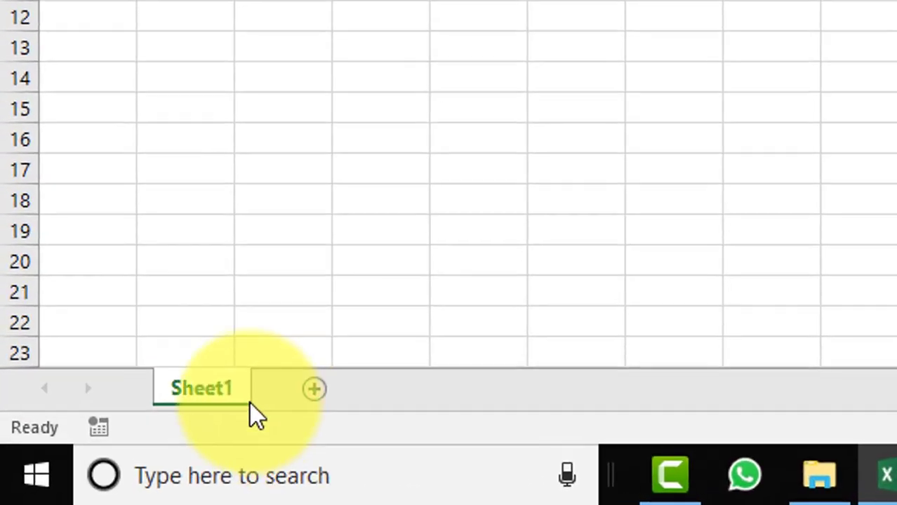
- Rename the worksheet Sheet1 as "Tornardo Chart"
double_click(100, 457)
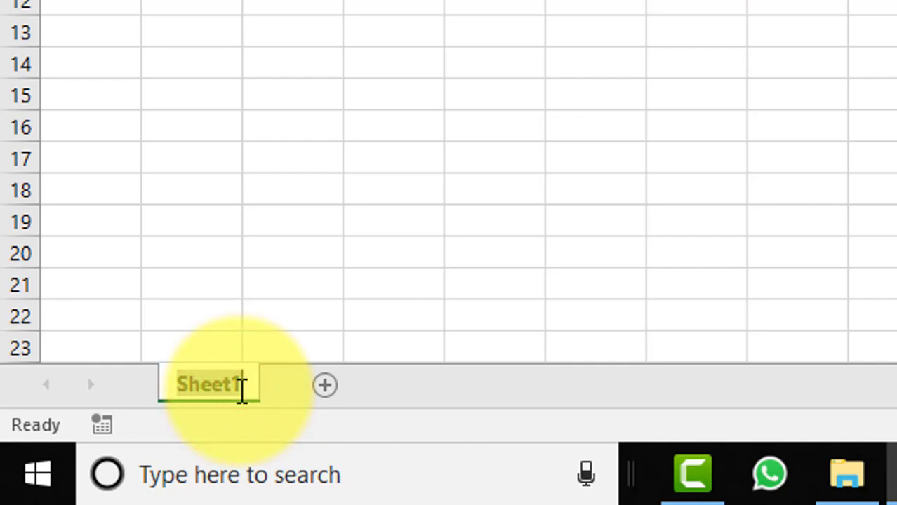
text(Torna)
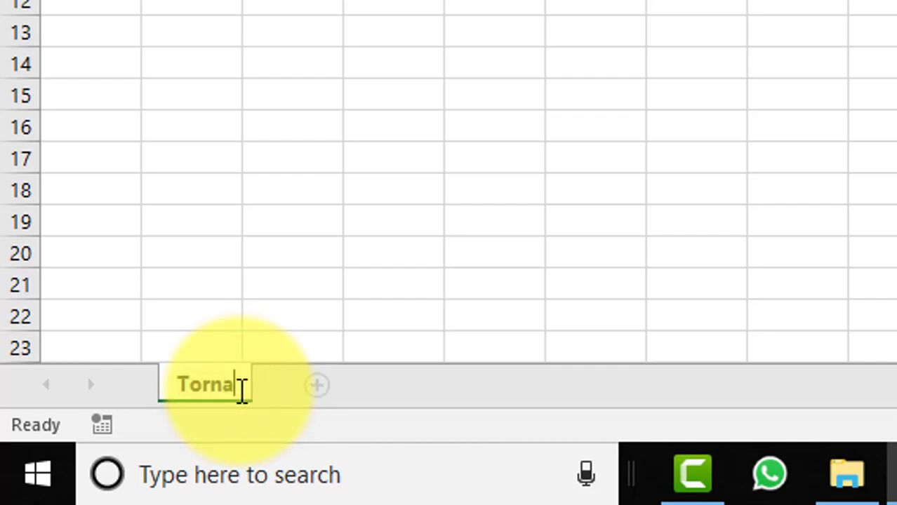
text(rdo Chart)
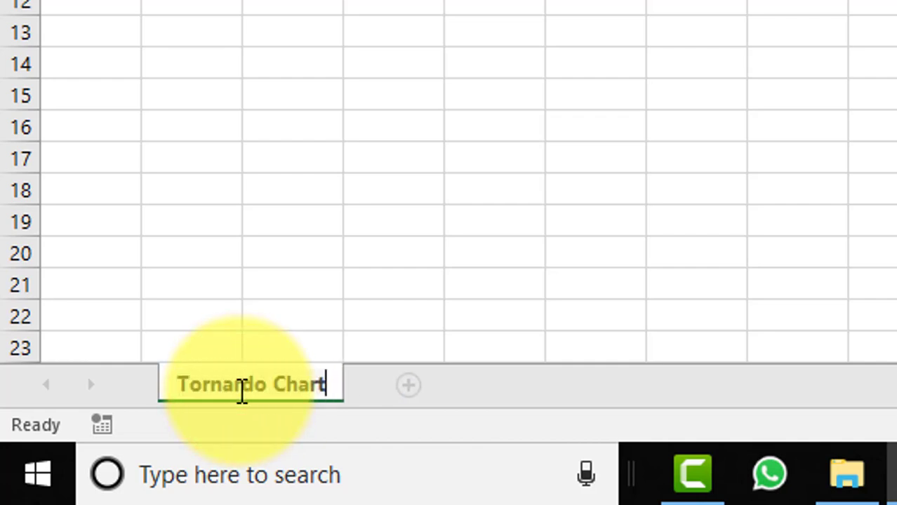
click(40, 164)
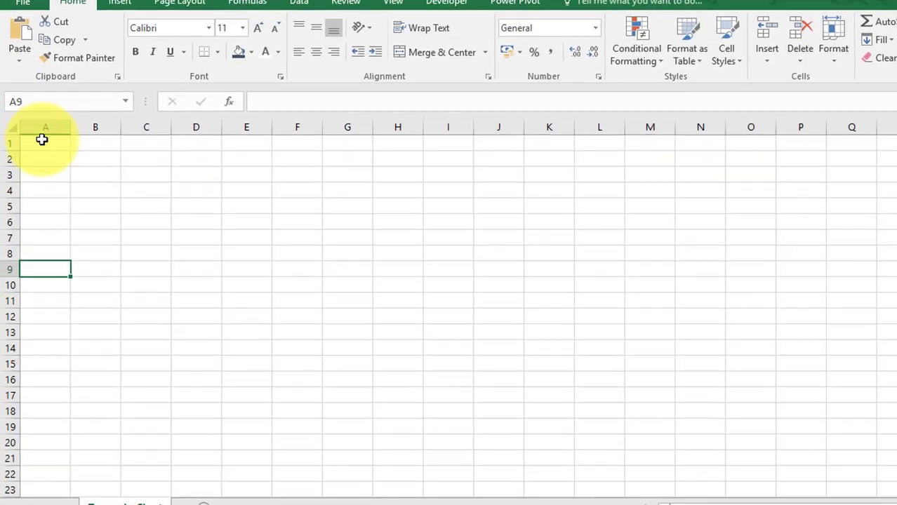
- Enter the column headers Zone, Sales% (2018) and Sales% (2019) in cells A1, B1 and C1
click(39, 149)
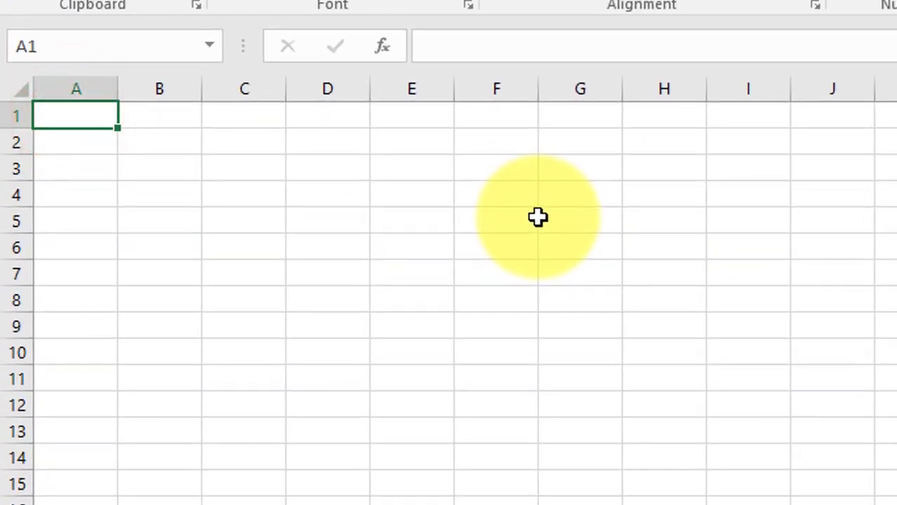
text(Zone)
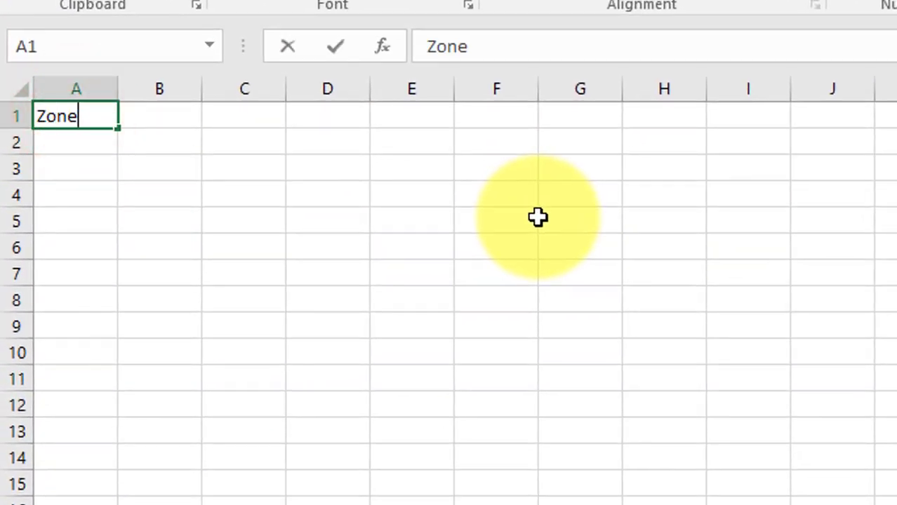
key(Tab)
text(Sales)
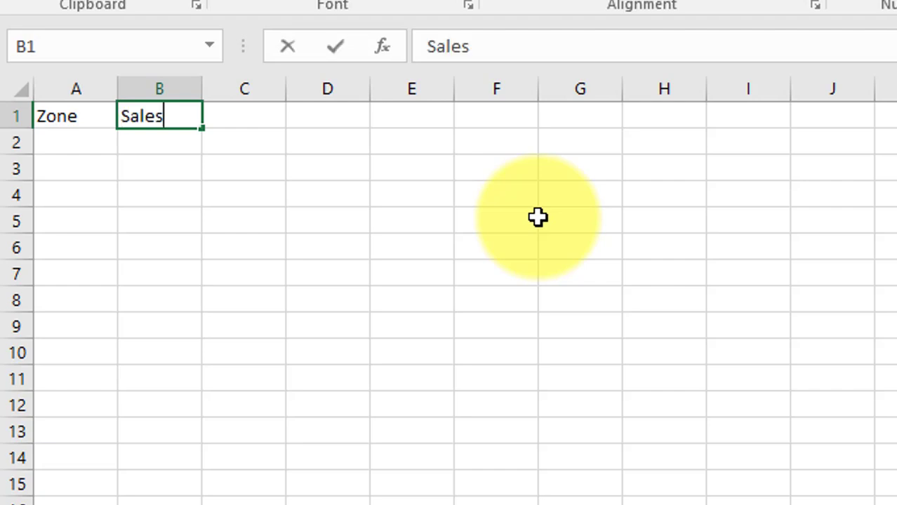
text(% ()
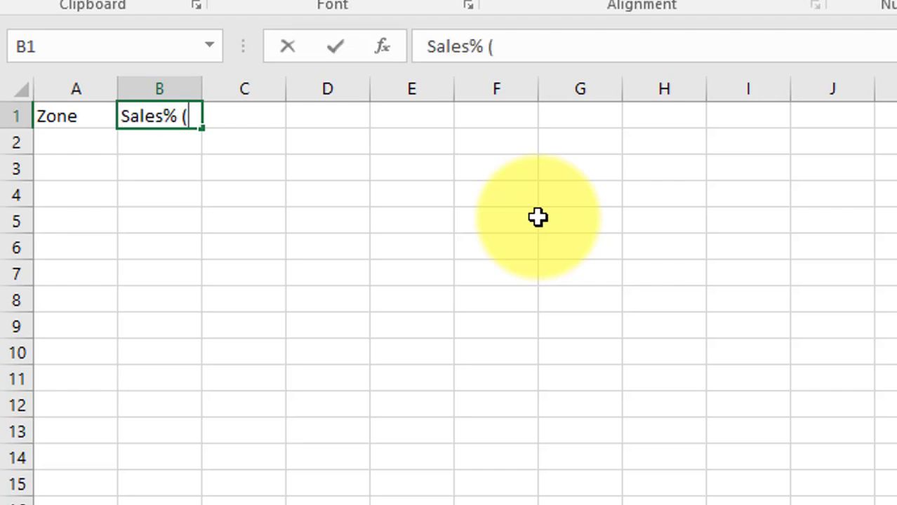
text(2018))
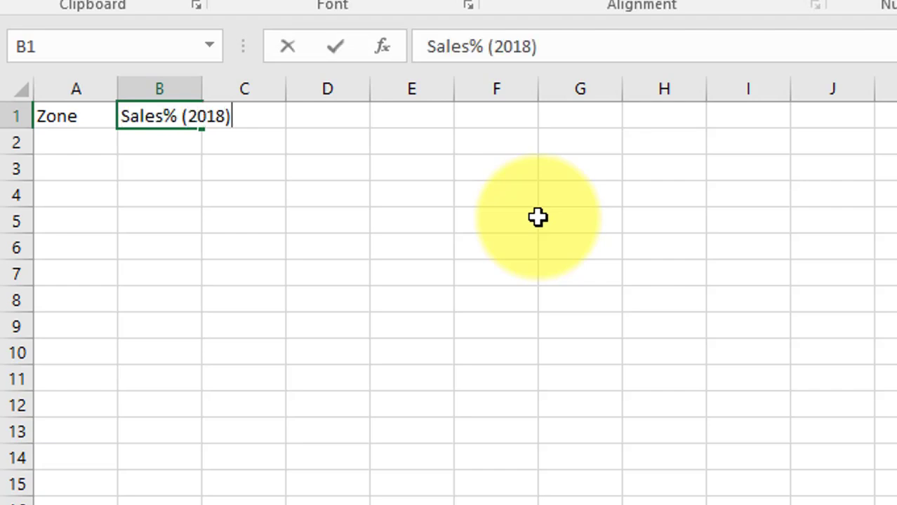
key(Tab)
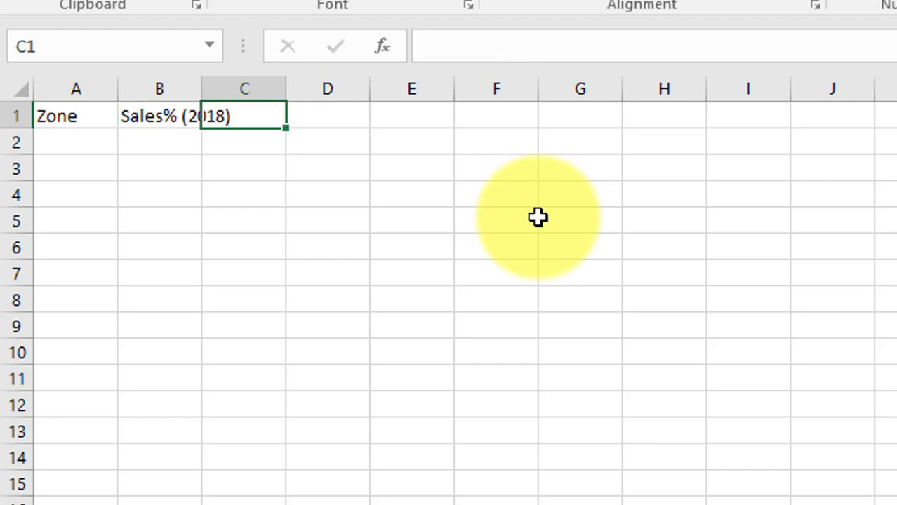
text(Sales%^=)
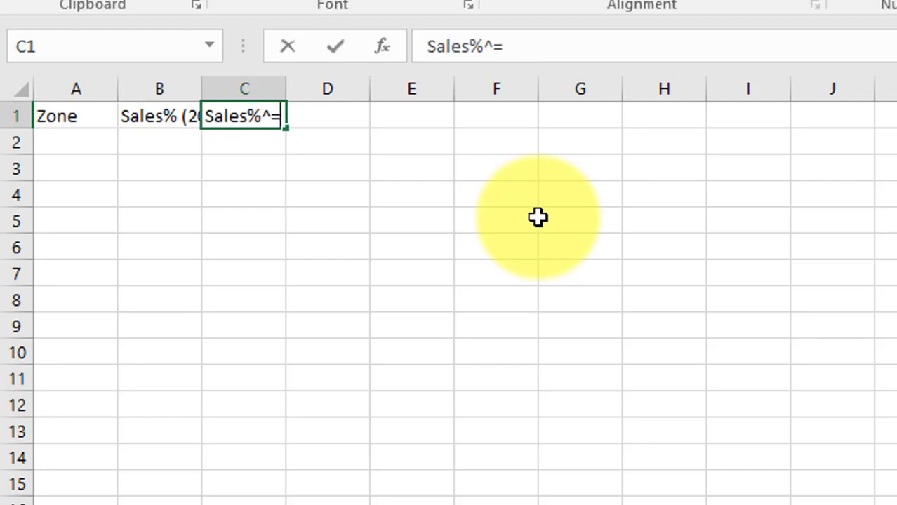
key(BackSpace)
key(BackSpace)
text((2019))
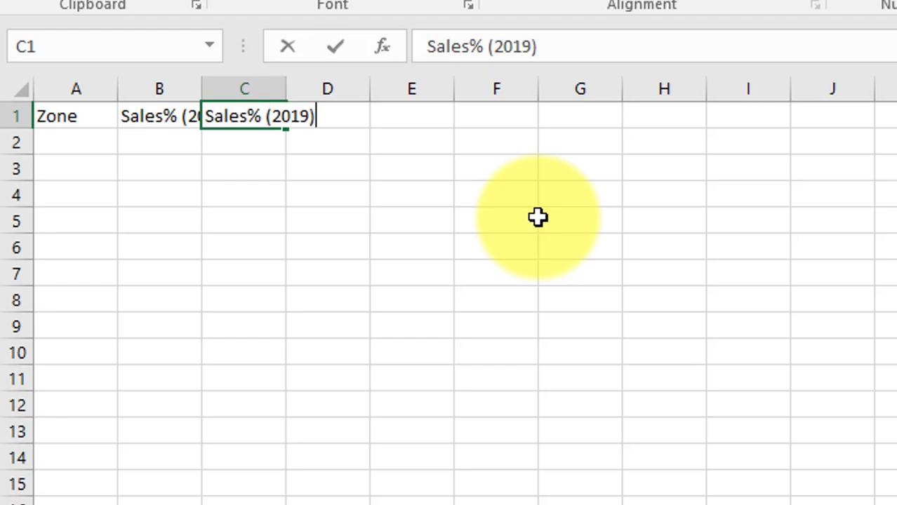
key(Return)
- Enter 1 in A2 and autofit columns A to C to the contents of A1:C4
text(1)
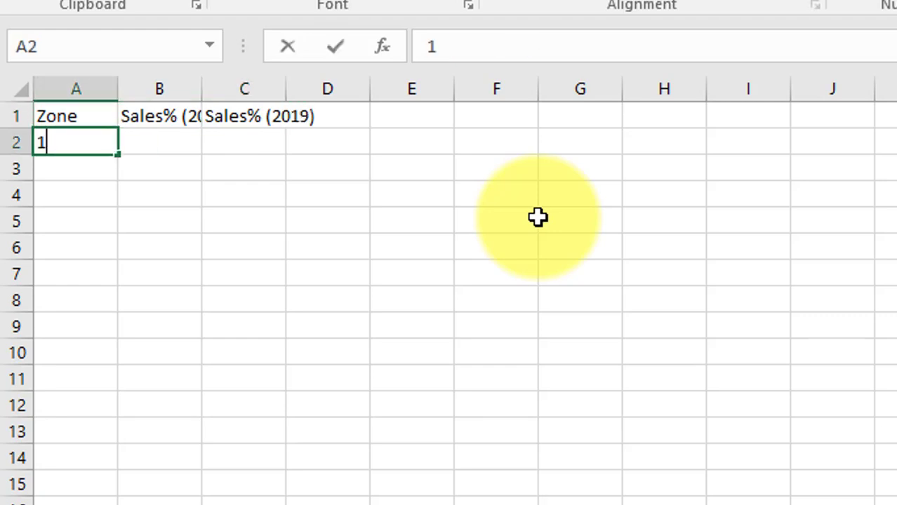
key(Up)
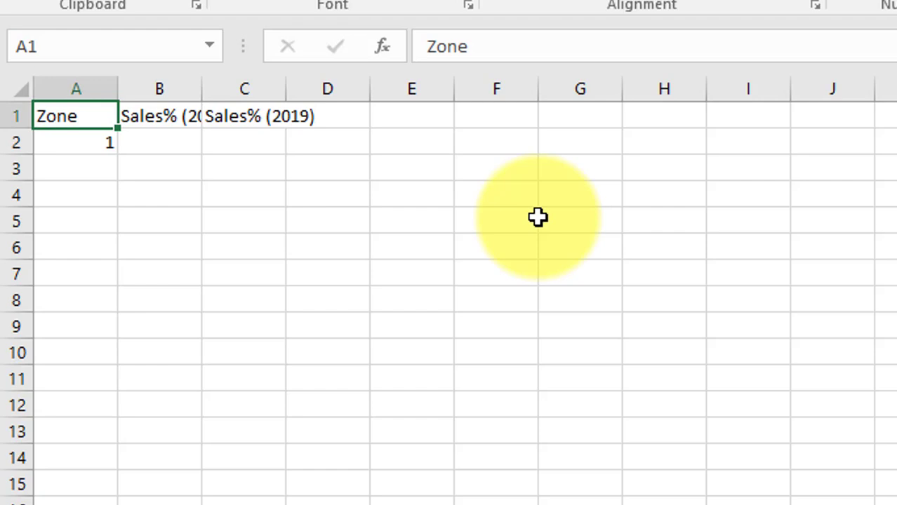
key(shift+Right)
key(shift+Right)
key(shift+Down)
key(shift+Down)
key(shift+Down)
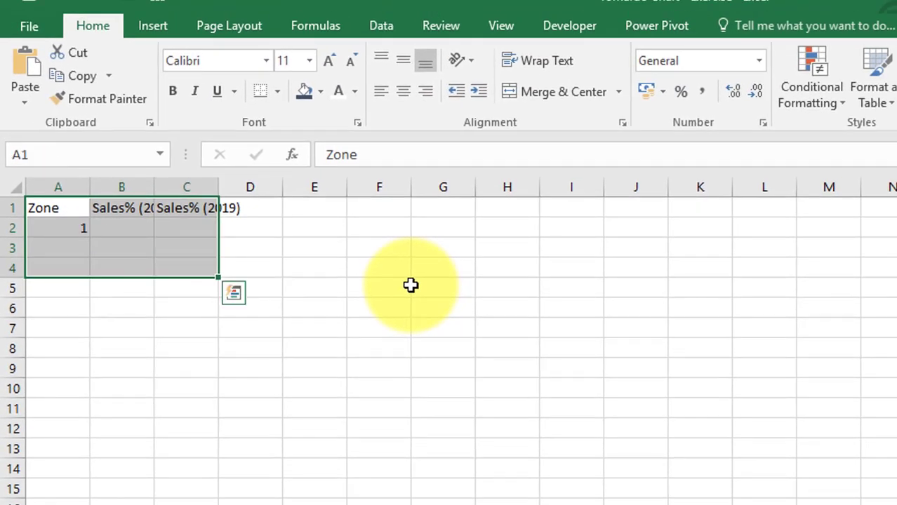
key(alt+o)
key(c)
key(a)
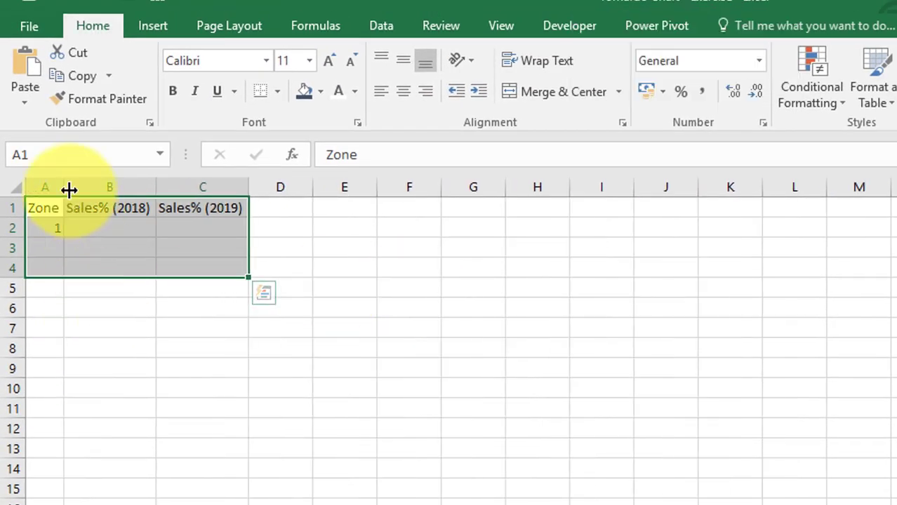
- Widen columns A, B and C beyond their contents, making column B about 15.57 wide
drag(69, 189, 132, 188)
drag(225, 185, 247, 185)
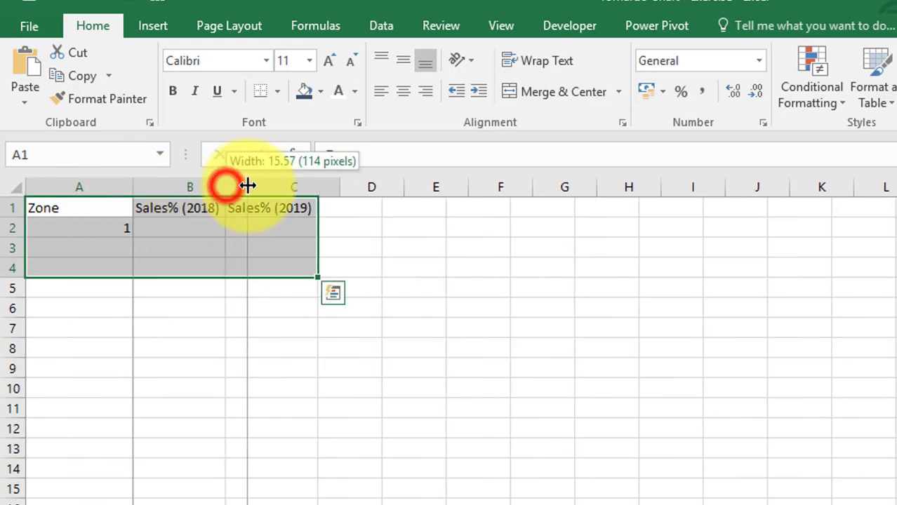
drag(339, 185, 367, 185)
- Enter the zone names North, South, East and West in cells A2 to A5
click(113, 227)
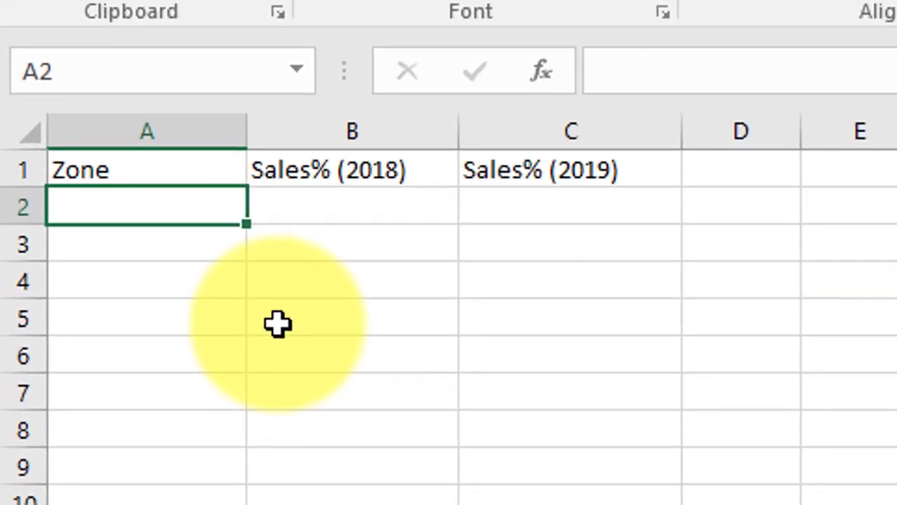
key(Return)
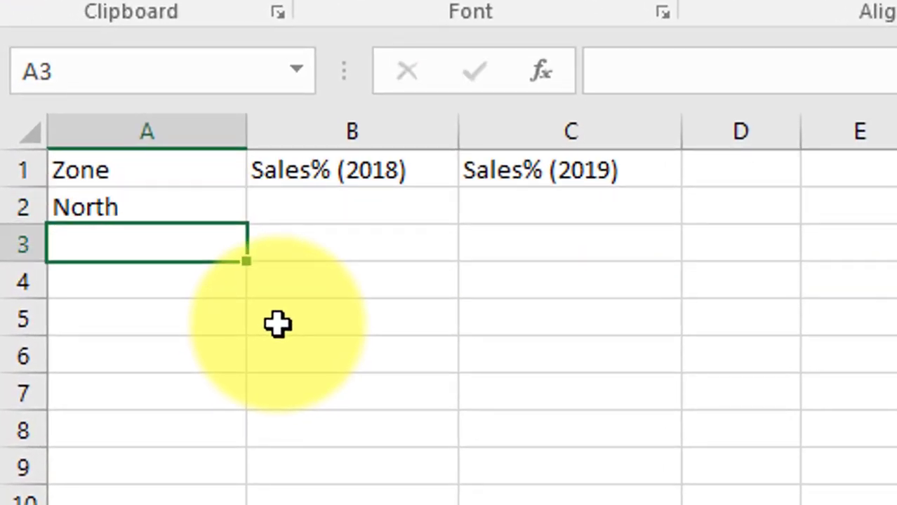
text(South)
key(Return)
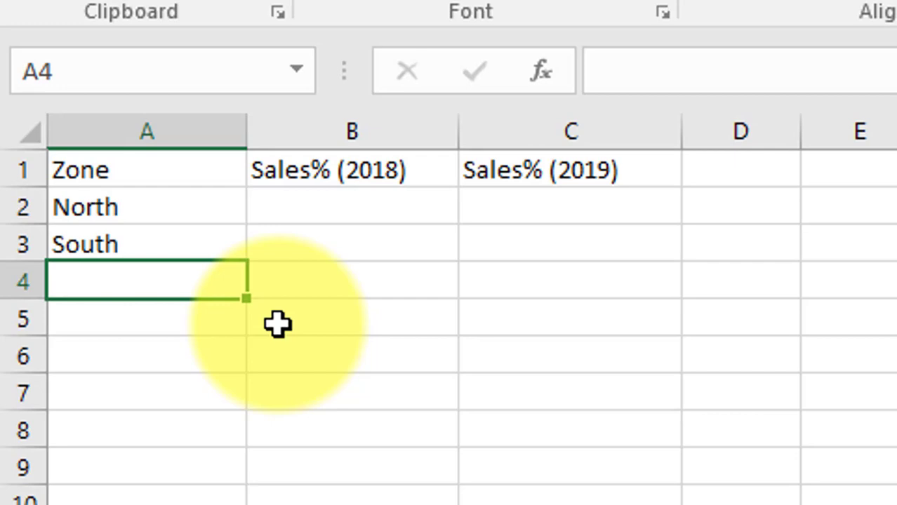
text(East)
key(Return)
text(West)
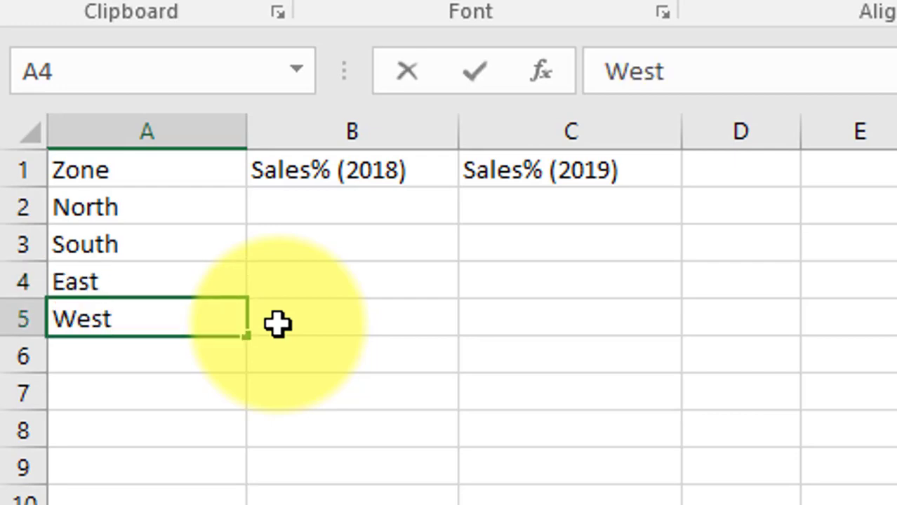
key(Return)
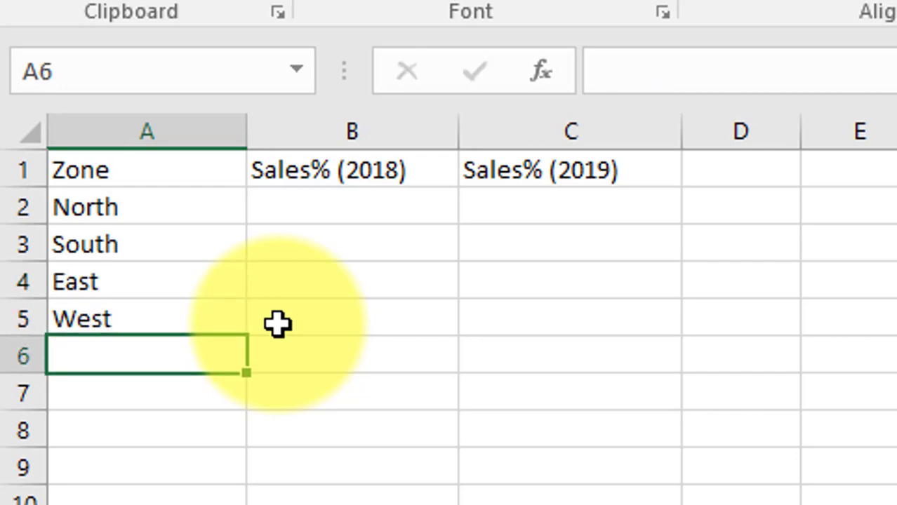
- Enter the formula =RANDBETWEEN(20, 100)/100 in cell B2 for North's 2018 sales
key(Up)
key(Up)
key(Up)
key(Up)
key(Right)
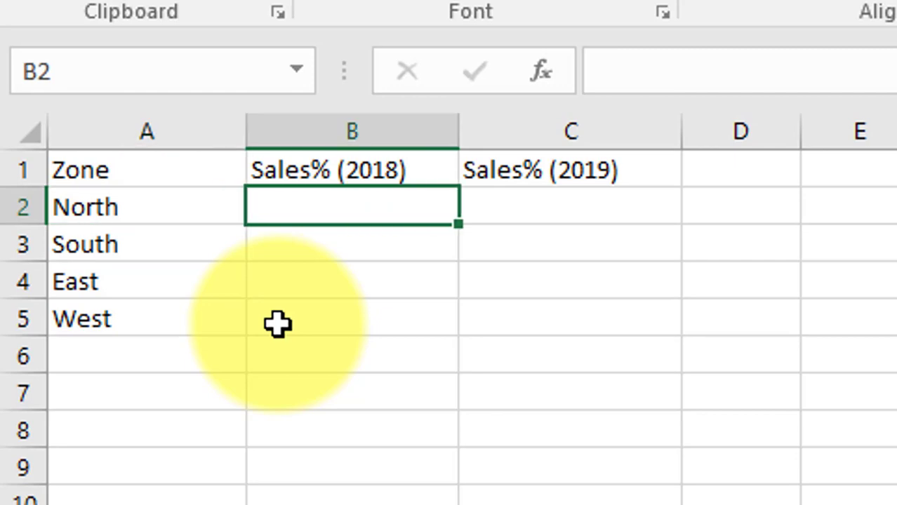
text(=Ran)
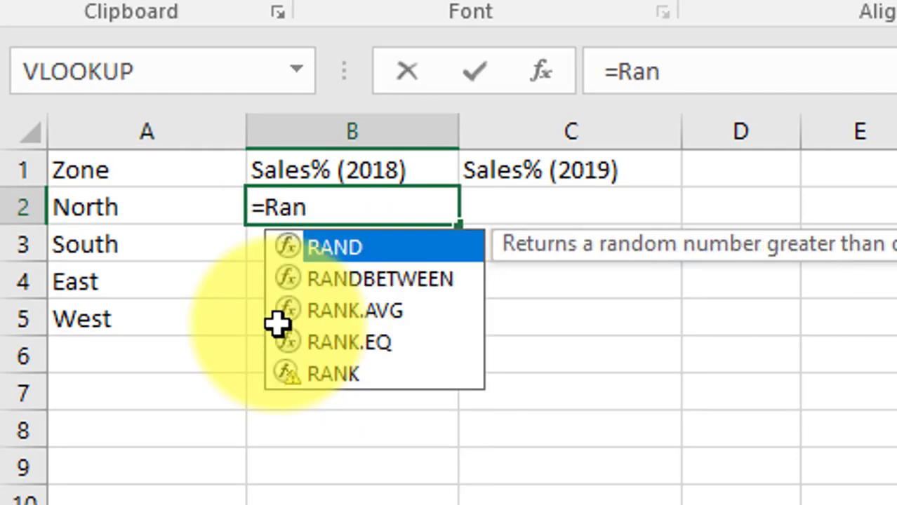
key(Down)
key(Tab)
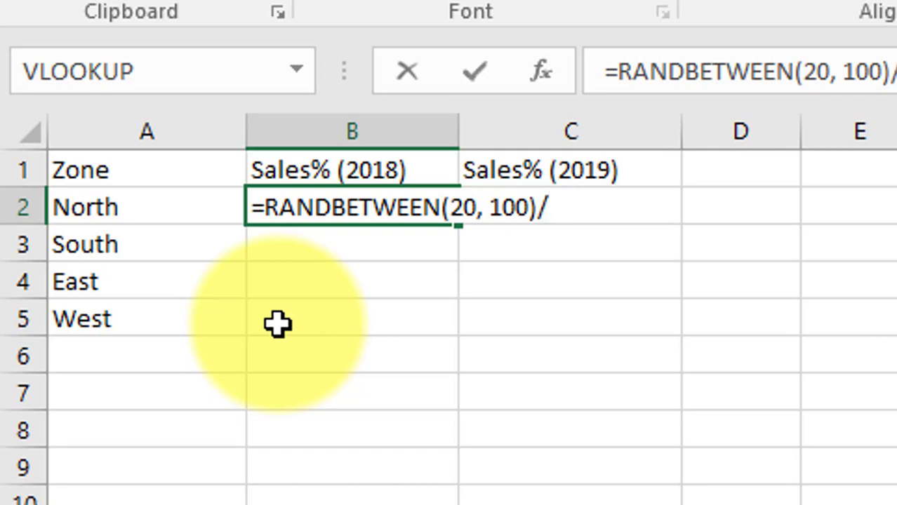
key(Return)
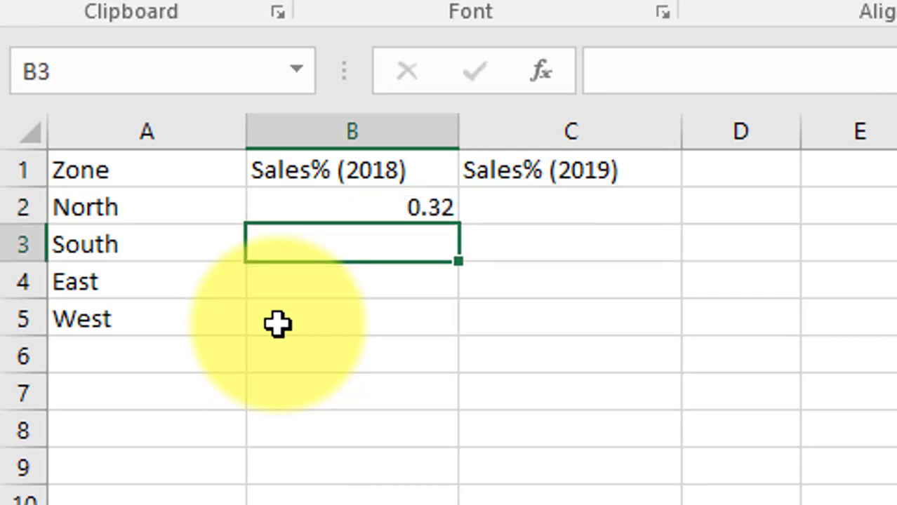
- Fill the B2 formula down to B5 and across into C2:C5
key(Up)
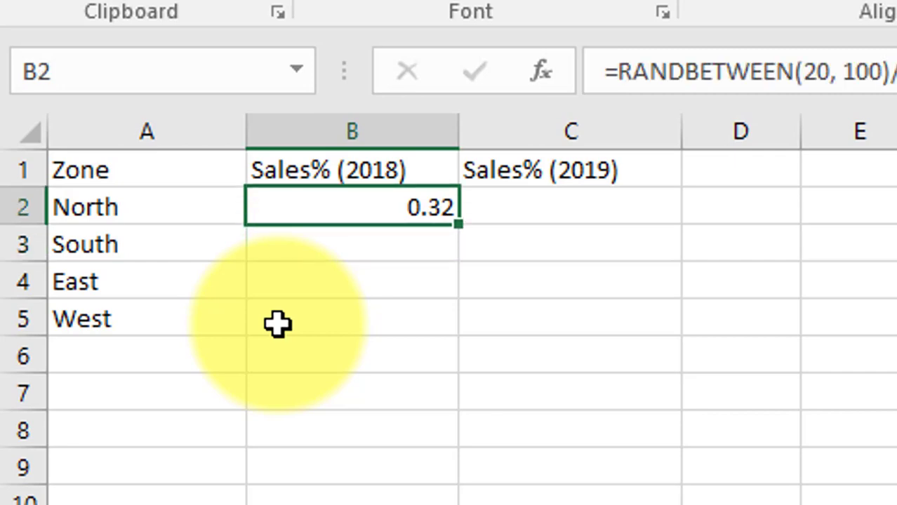
key(shift+Down)
key(shift+Down)
key(shift+Down)
key(ctrl+d)
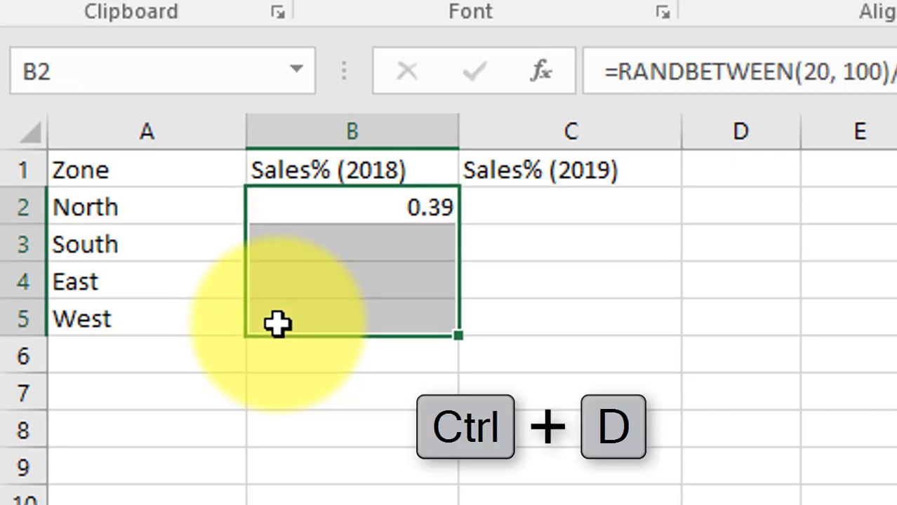
key(shift+Right)
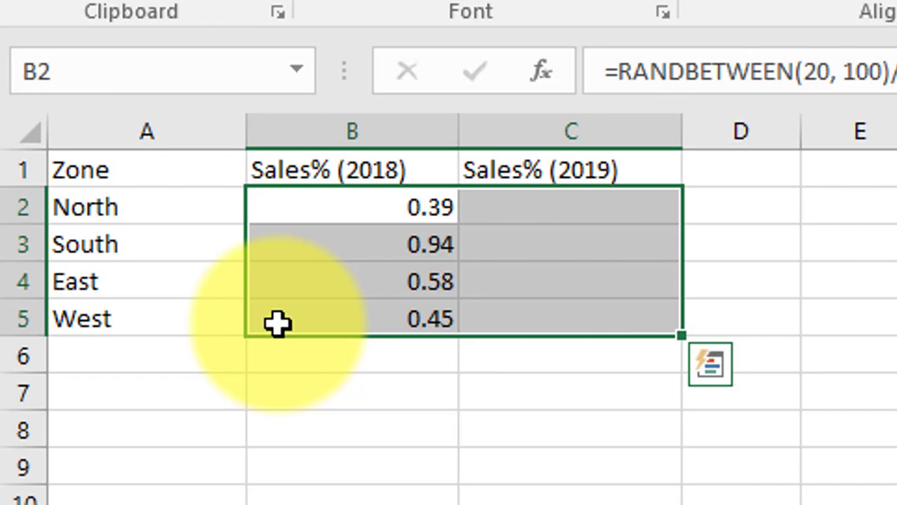
key(ctrl+r)
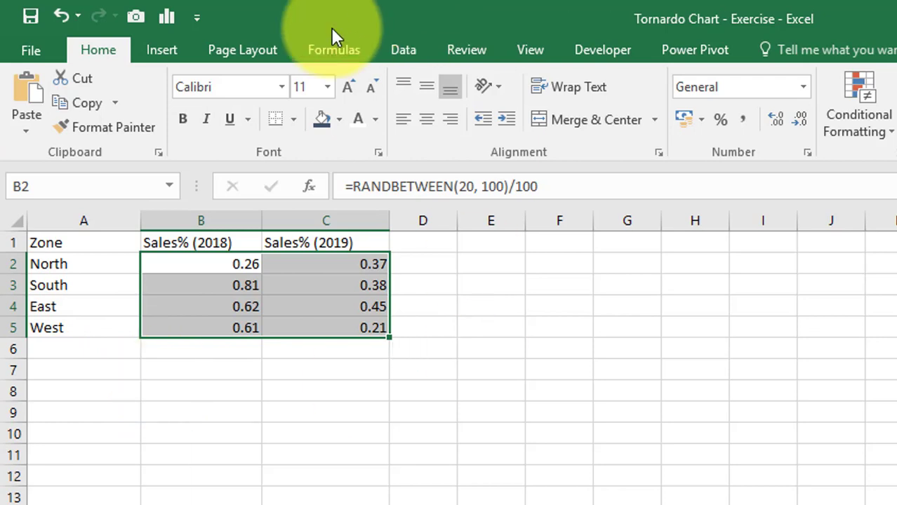
- Format B2:C5 as percentages and centre the contents of B1:C5 horizontally and vertically
click(725, 126)
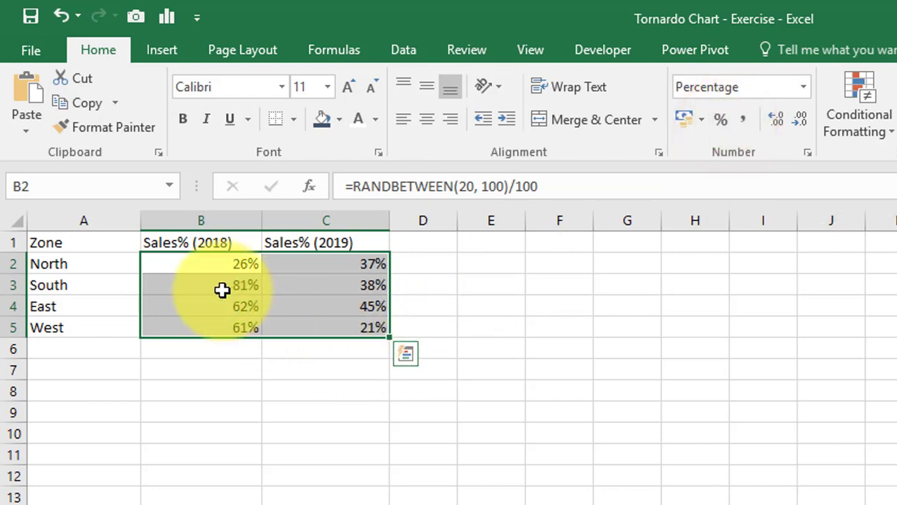
drag(211, 269, 337, 314)
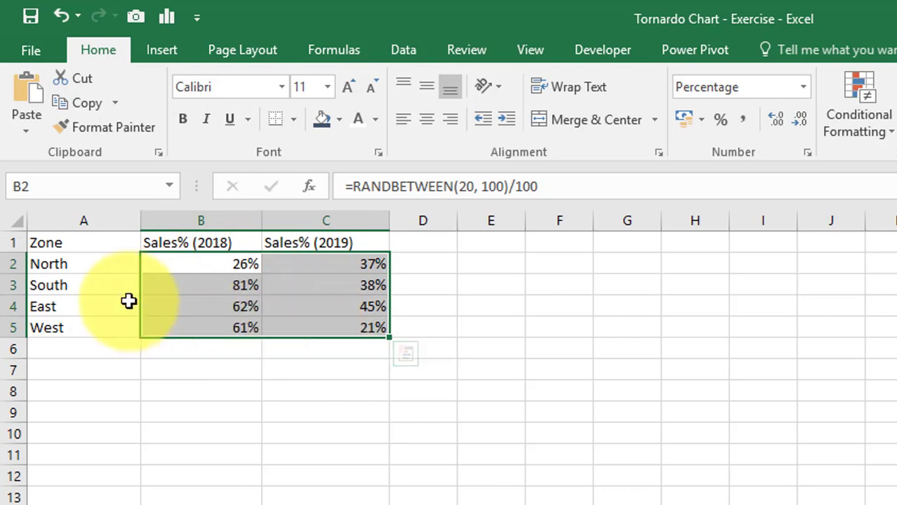
drag(80, 244, 294, 276)
drag(178, 246, 329, 324)
click(423, 123)
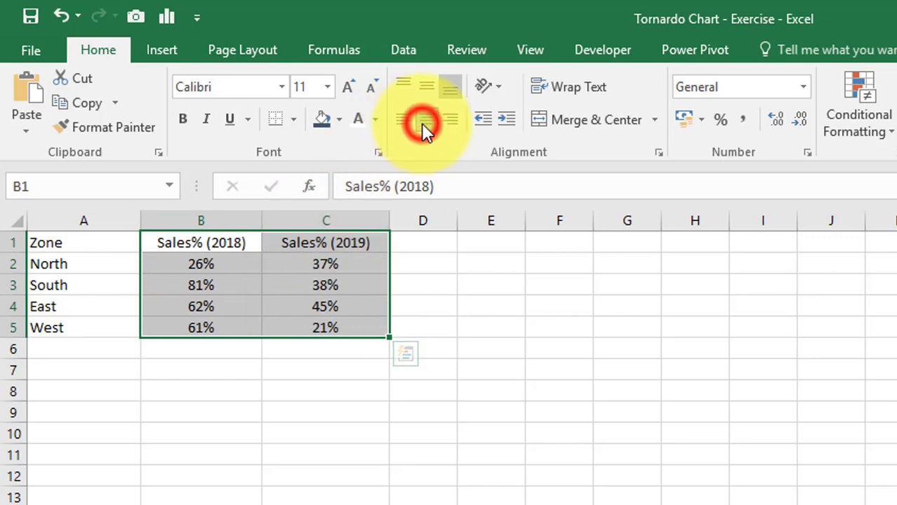
click(426, 88)
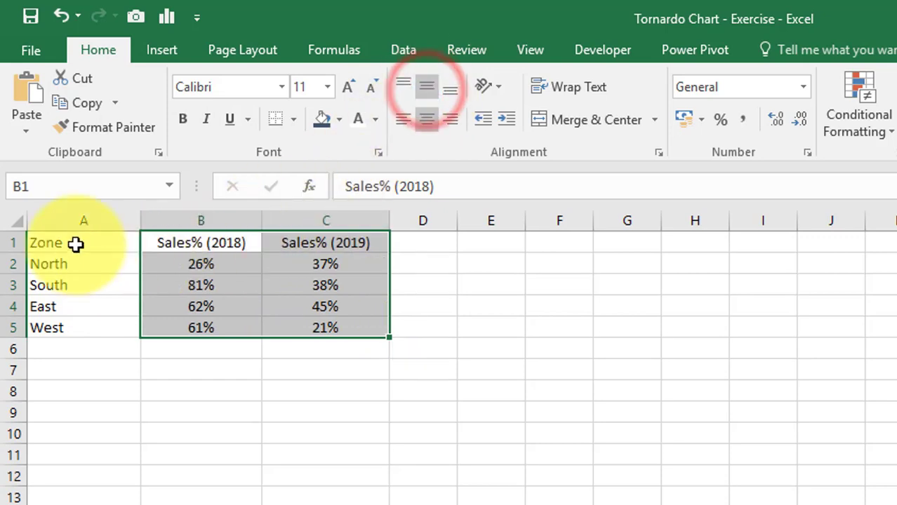
- Give the header cells A1:C1 a near-black fill and white text
drag(74, 244, 306, 230)
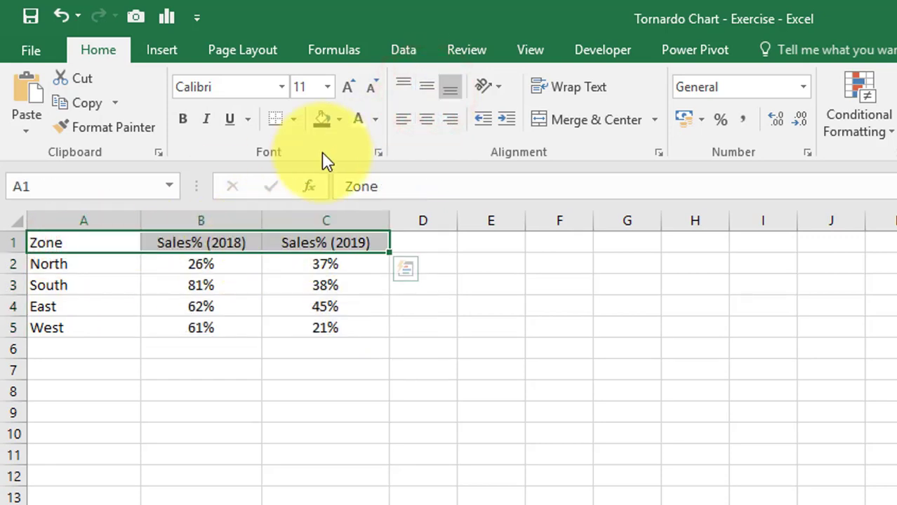
click(341, 121)
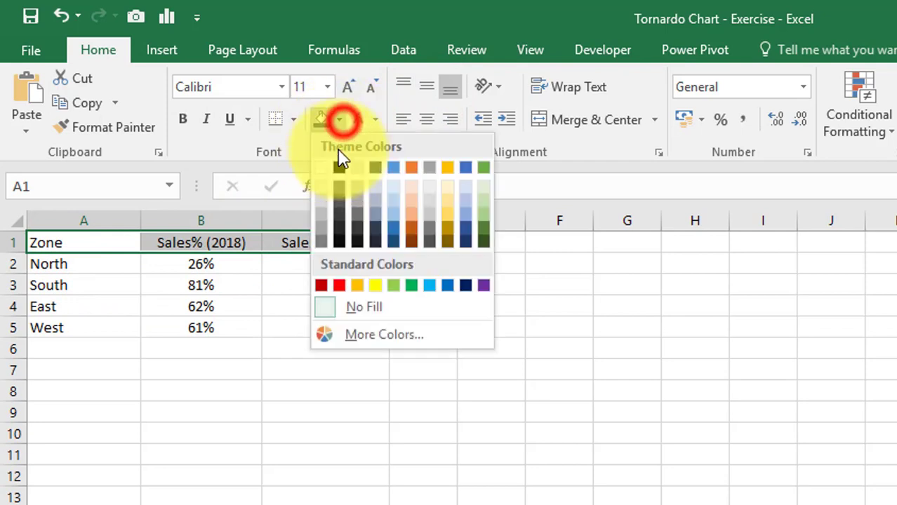
click(357, 243)
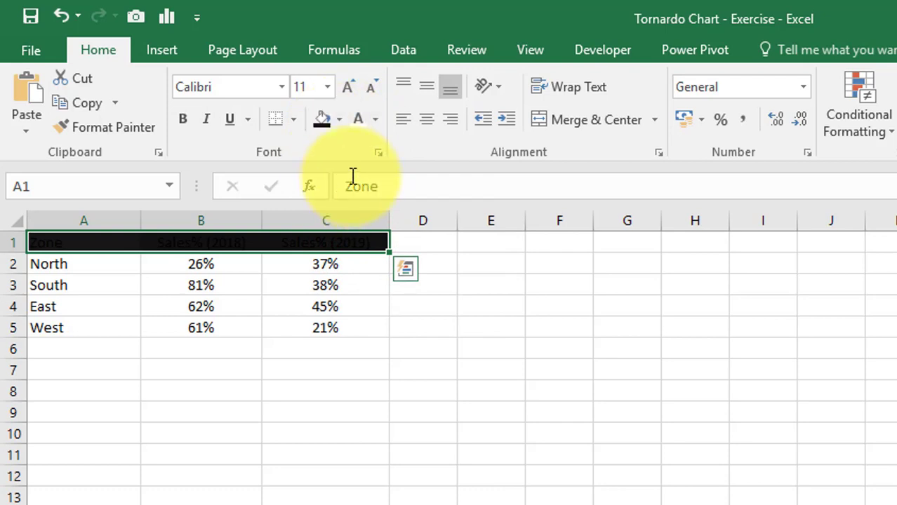
click(358, 122)
click(293, 282)
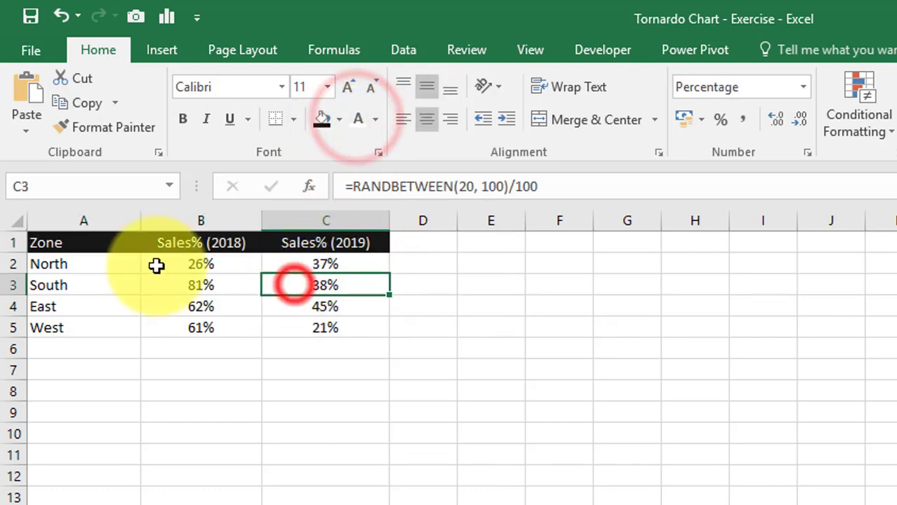
- Apply All Borders to the data table A1:C5
drag(96, 250, 312, 327)
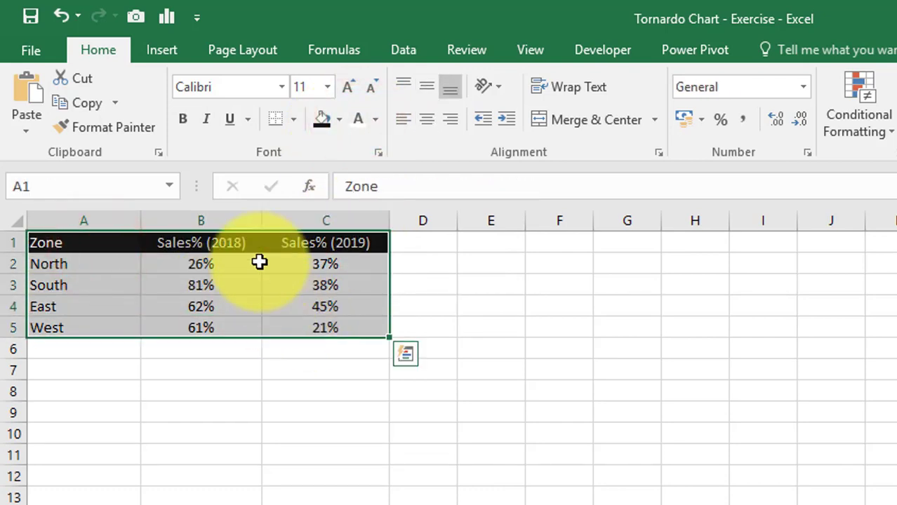
click(287, 121)
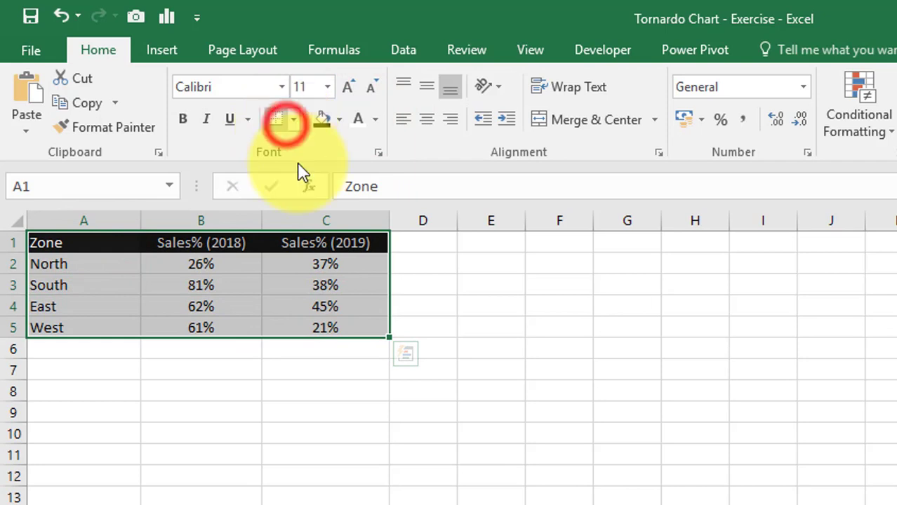
click(294, 121)
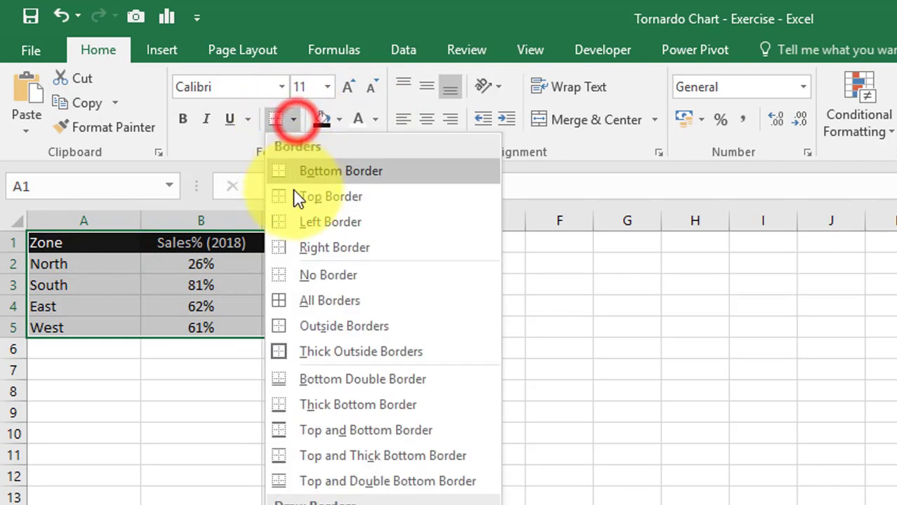
click(304, 303)
click(257, 379)
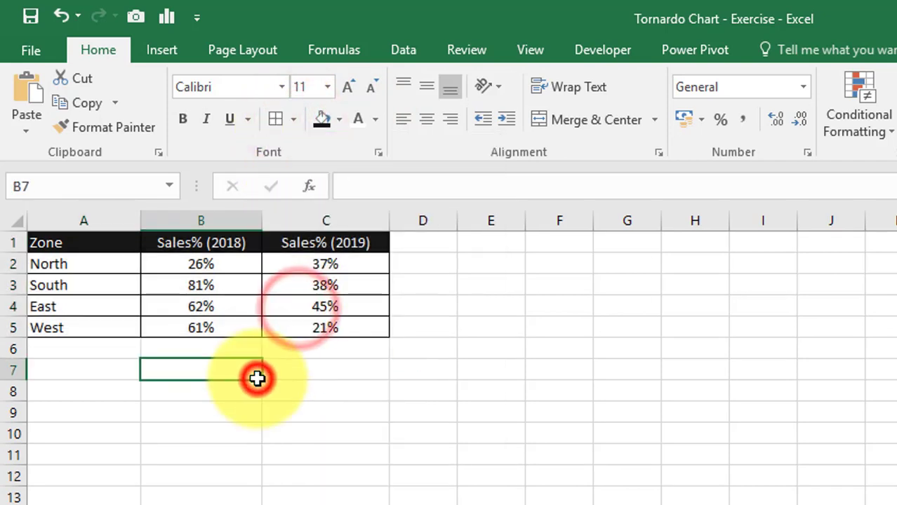
- Hide the worksheet gridlines
click(530, 49)
click(247, 123)
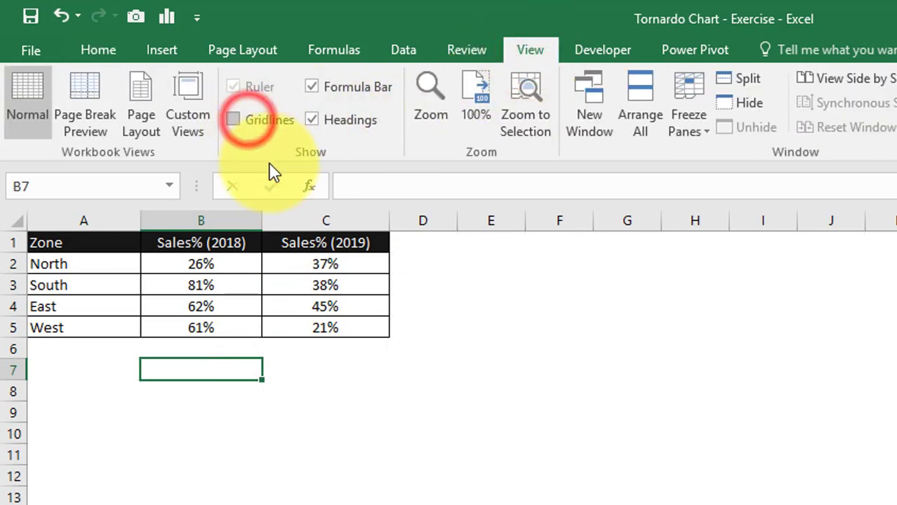
click(104, 54)
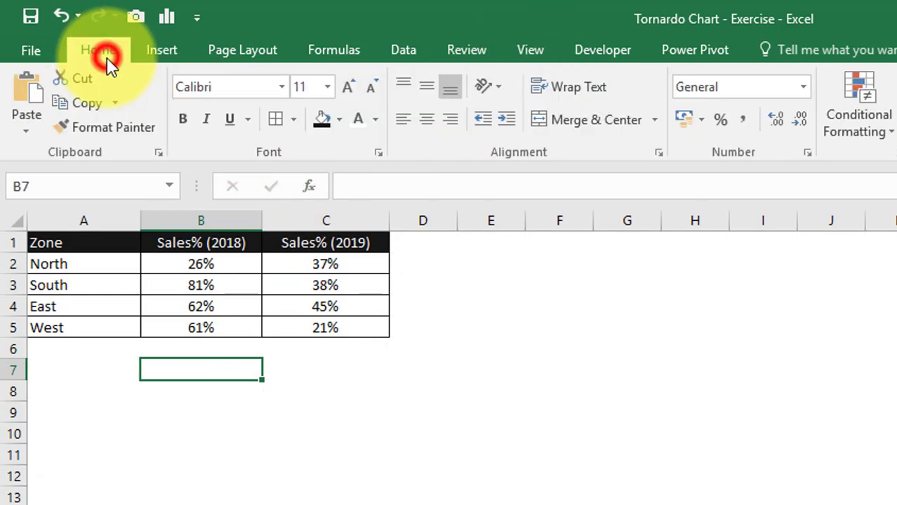
click(217, 390)
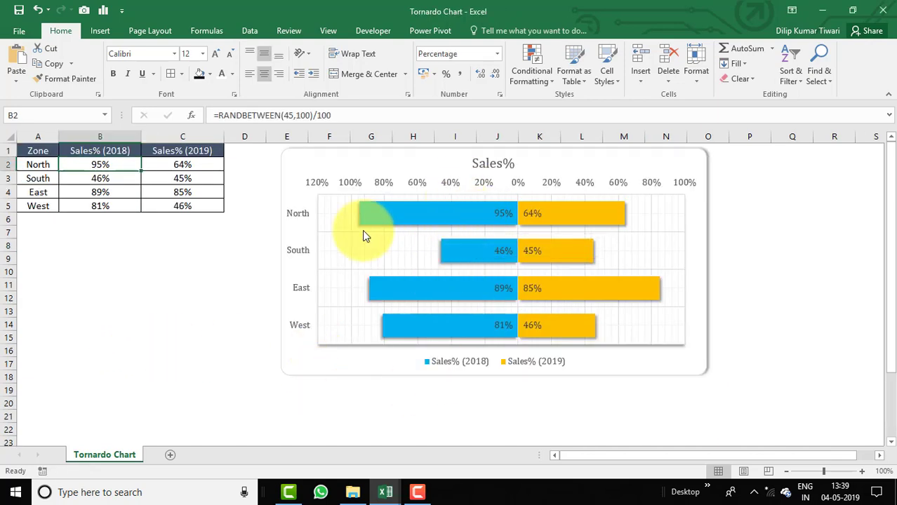
- Copy the table A1:C5 and paste it at A10 as links to the original cells
mouse_move(471, 227)
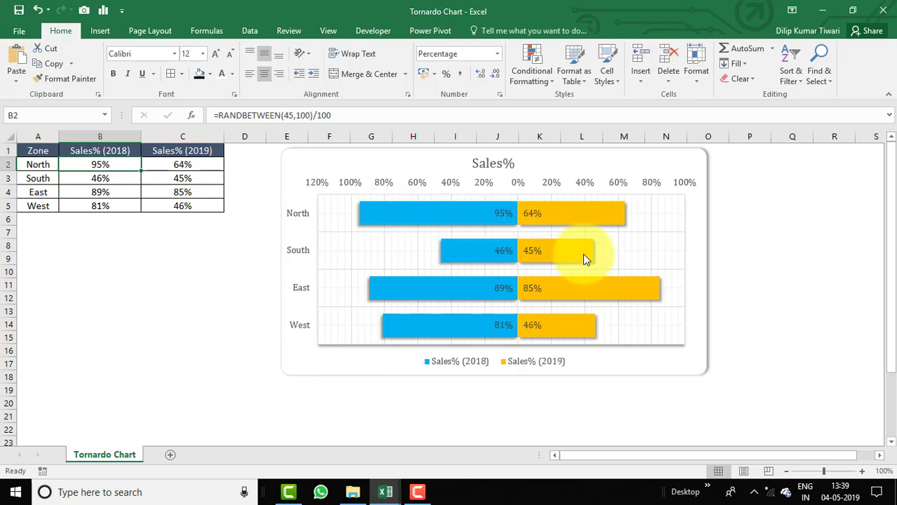
mouse_move(583, 255)
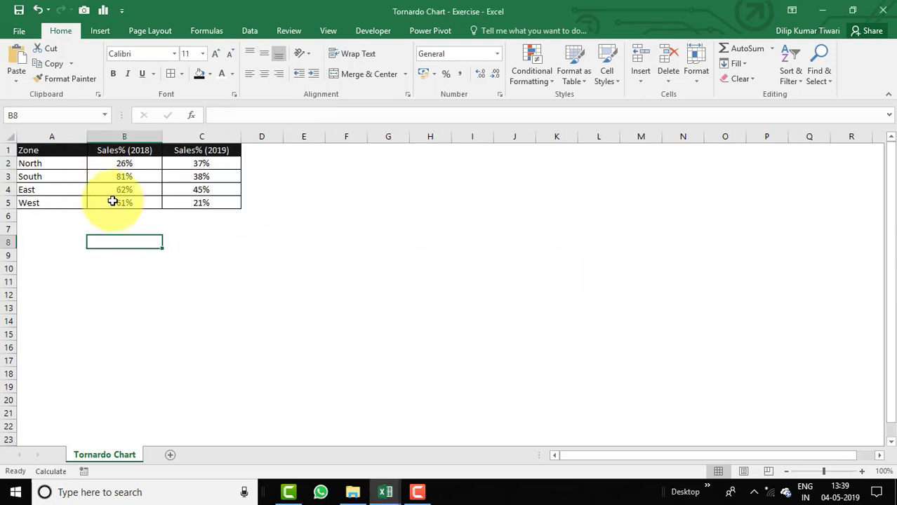
drag(29, 149, 193, 203)
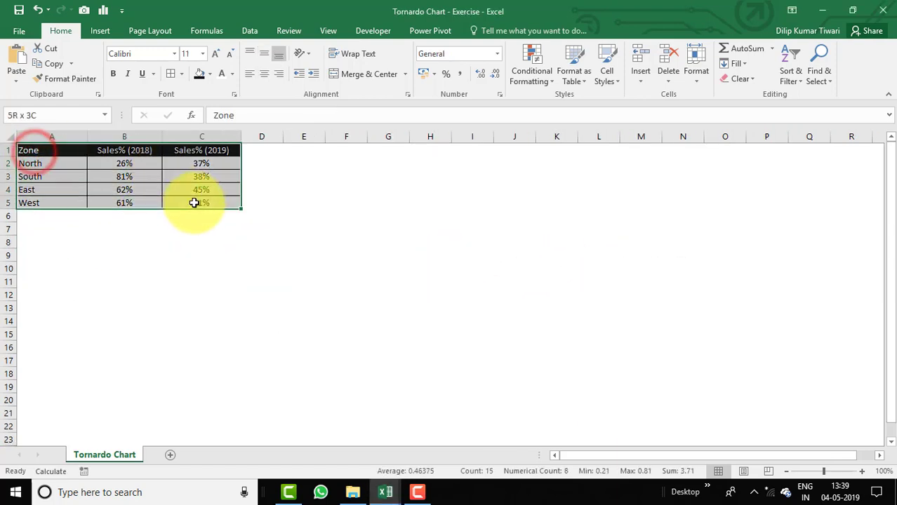
key(ctrl+c)
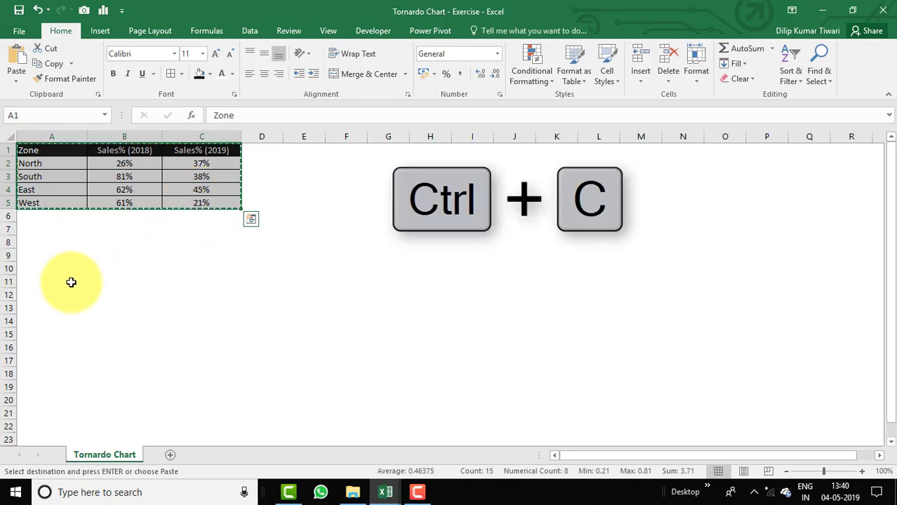
click(37, 266)
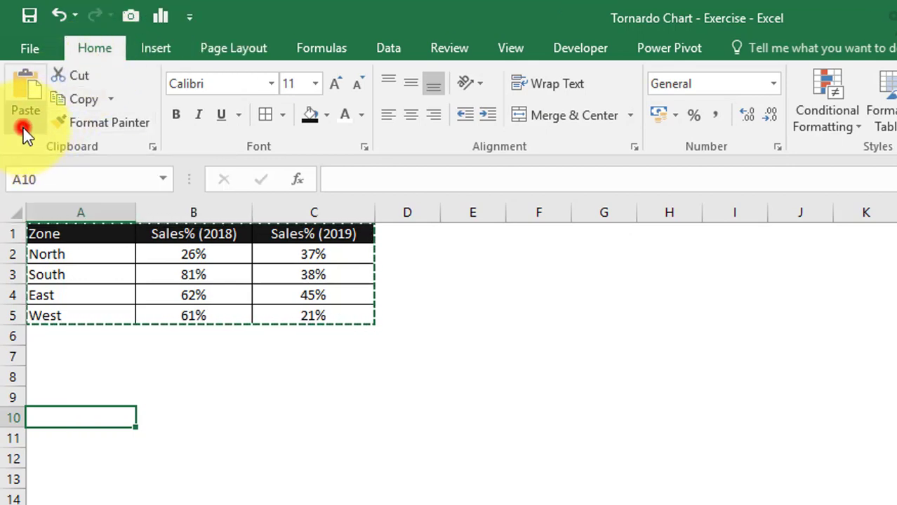
click(24, 129)
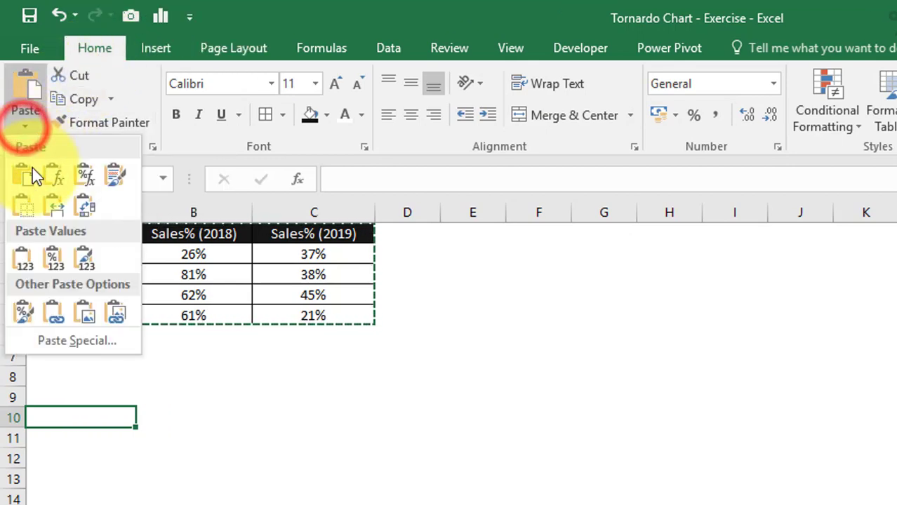
click(41, 340)
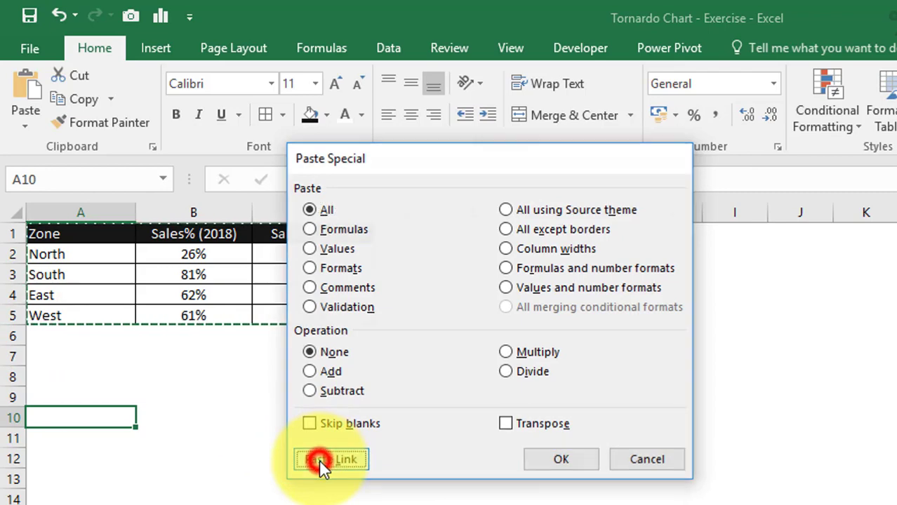
click(319, 459)
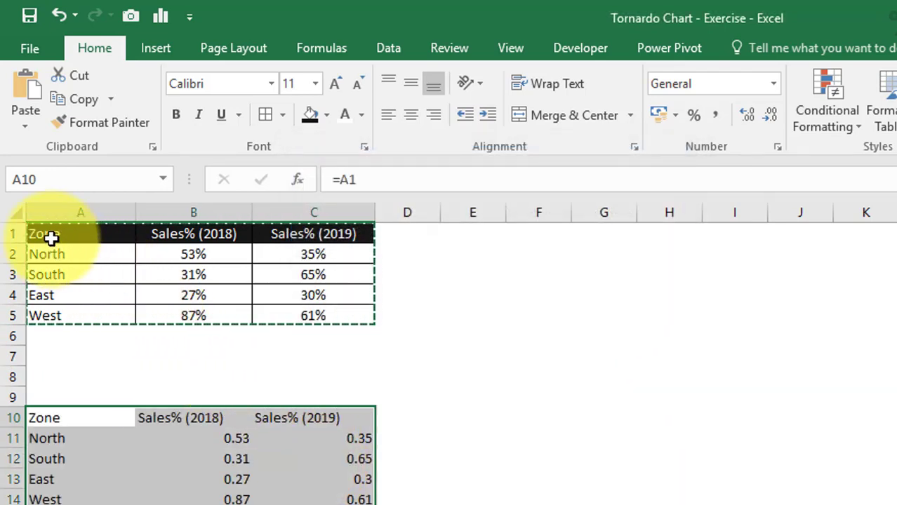
- Copy the formatting of A1:C5 onto the linked table at A10:C14 with Format Painter
drag(52, 239, 301, 313)
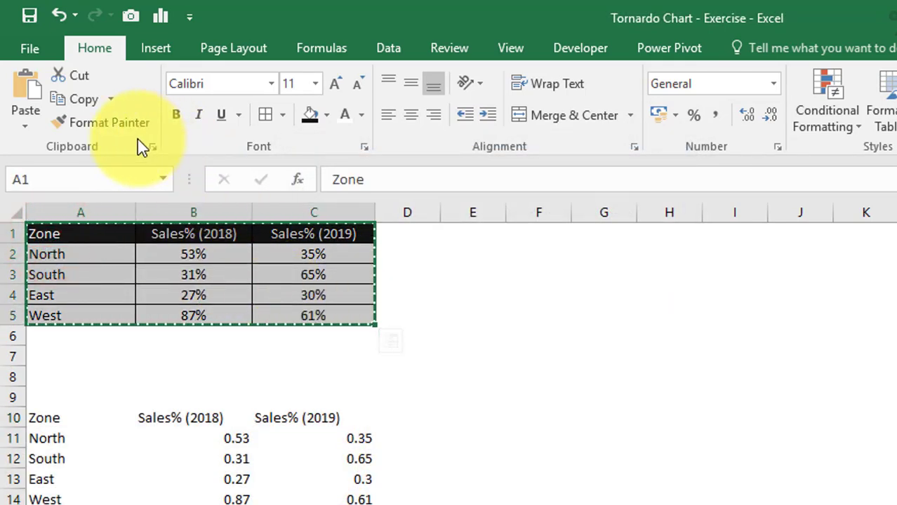
click(116, 124)
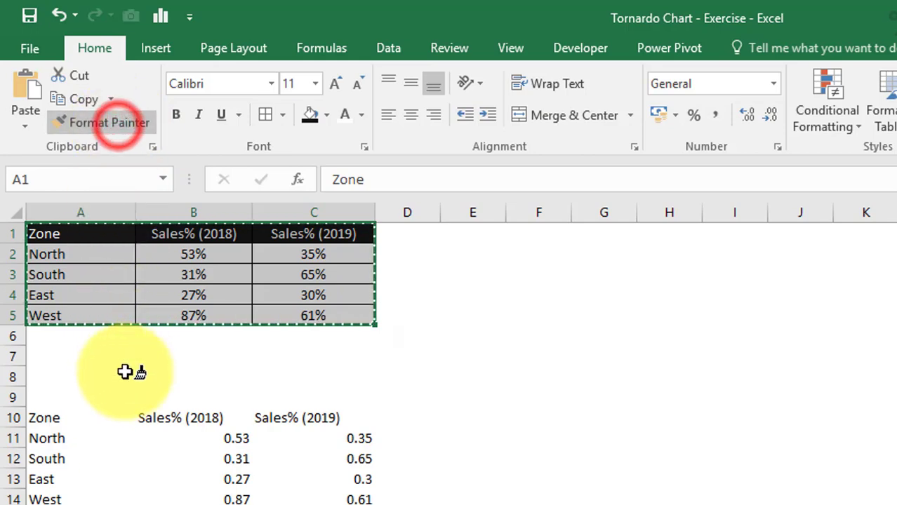
click(55, 417)
click(472, 458)
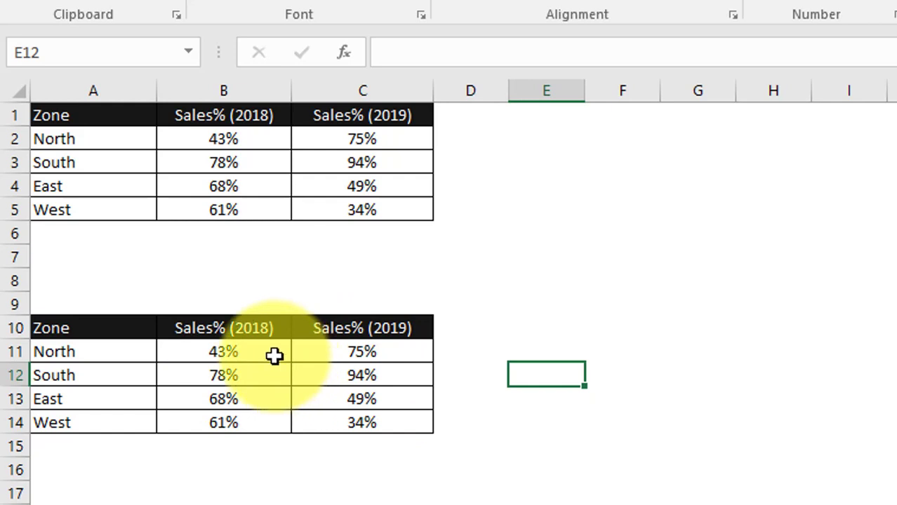
drag(273, 351, 254, 421)
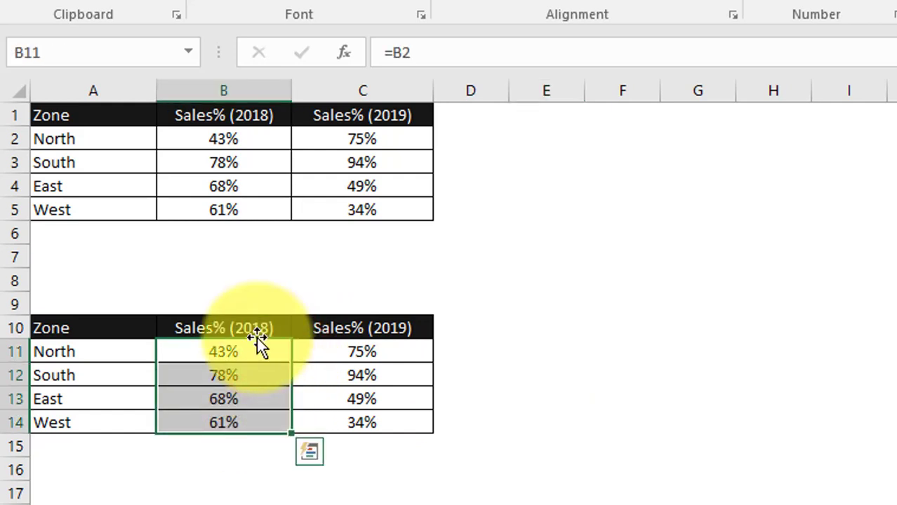
click(263, 329)
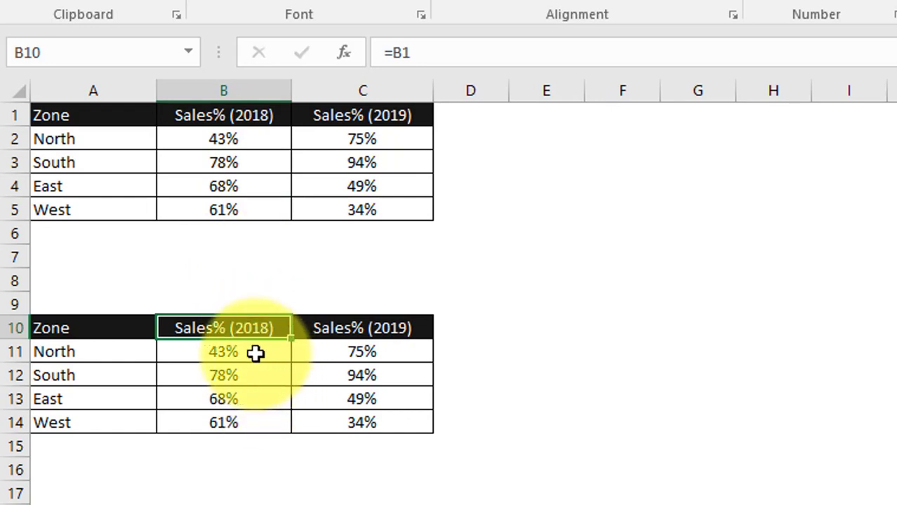
drag(352, 326, 346, 423)
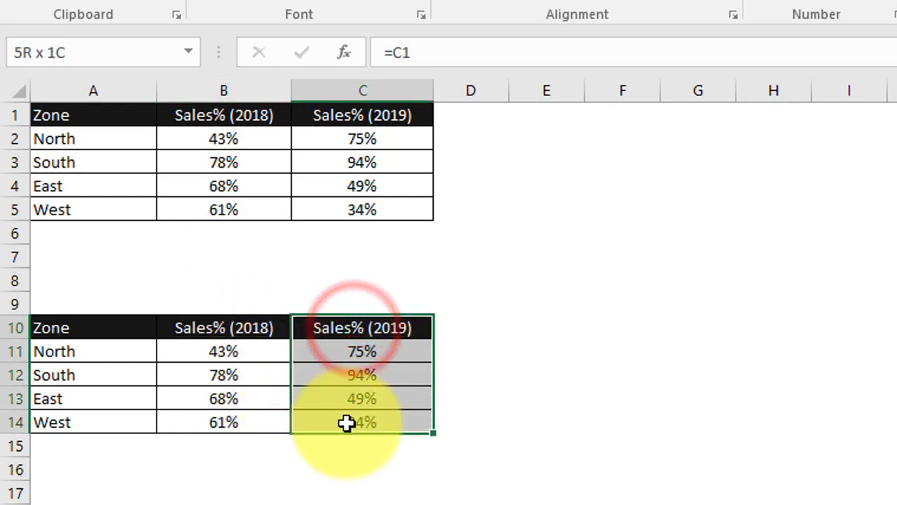
drag(245, 327, 252, 421)
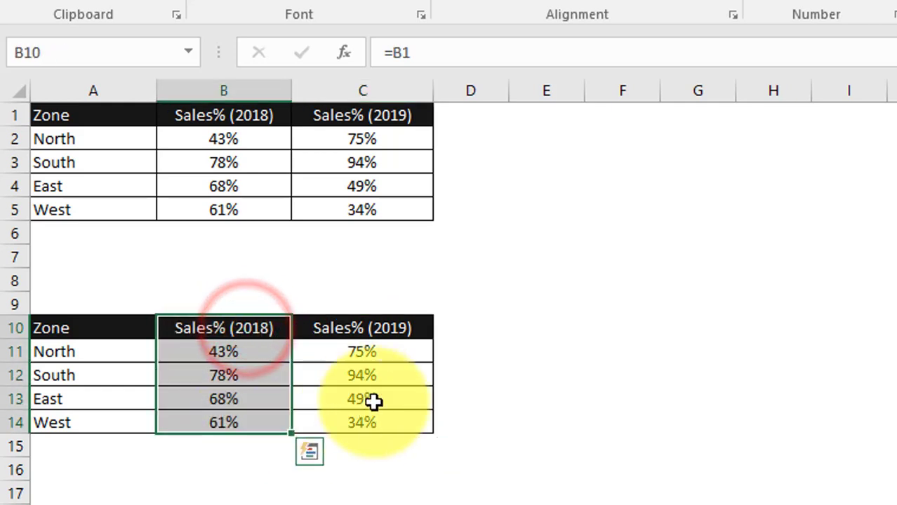
click(543, 334)
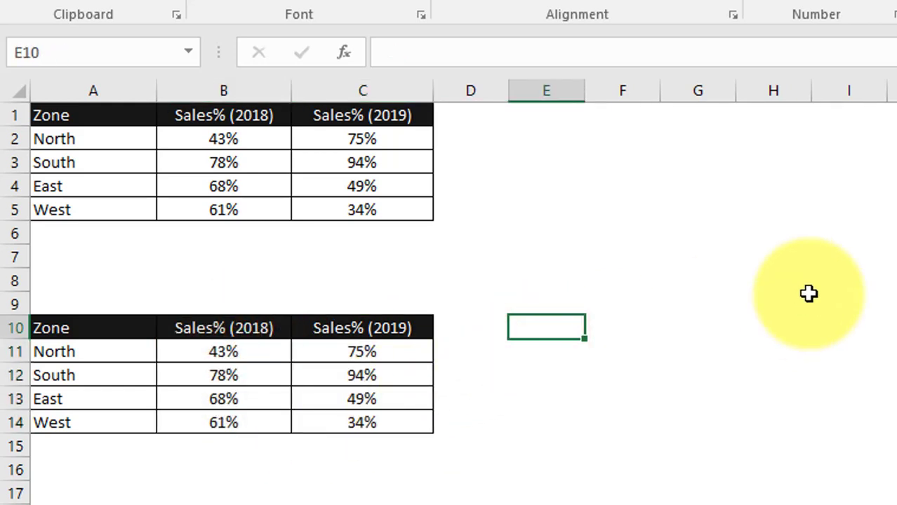
- Make the 2018 percentages in the linked table negative by entering =B2*-1 in B11 and filling the formula down to B14
click(253, 349)
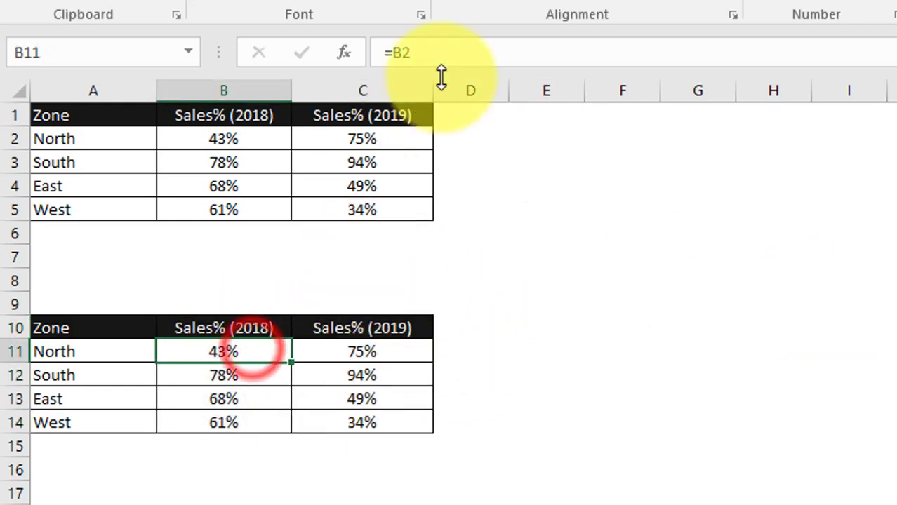
click(444, 52)
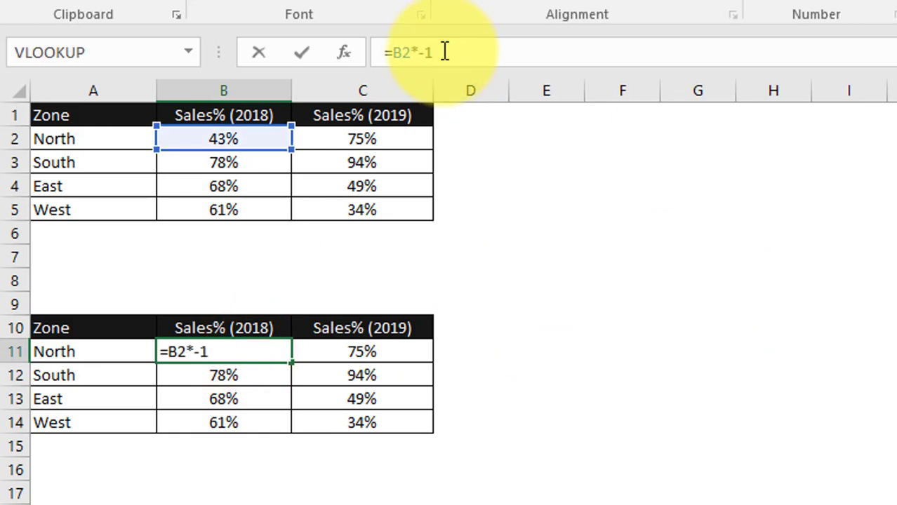
text(*-1)
key(Return)
key(Up)
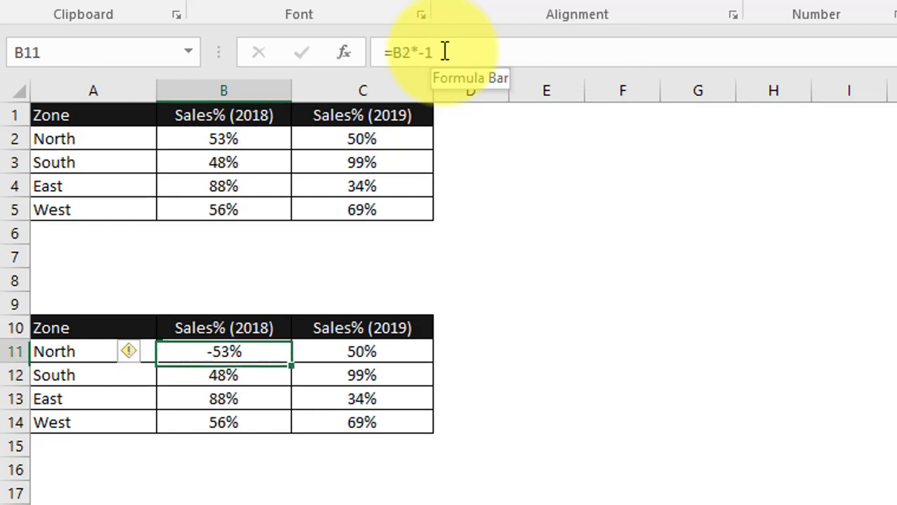
key(shift+Down)
key(shift+Down)
key(shift+Down)
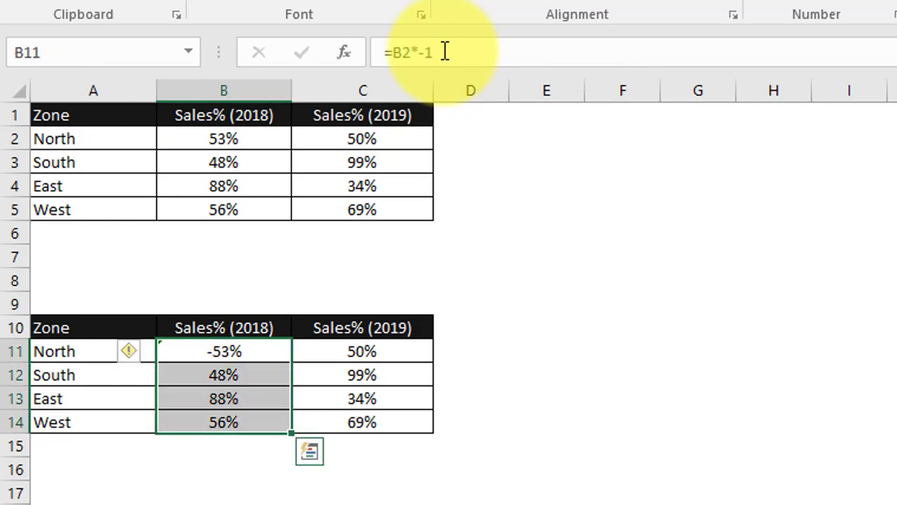
key(ctrl+d)
click(195, 138)
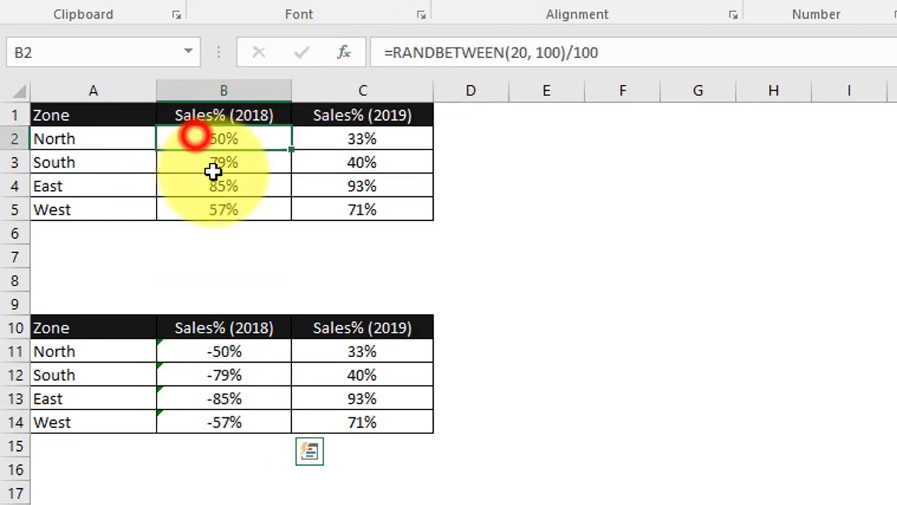
drag(212, 171, 225, 206)
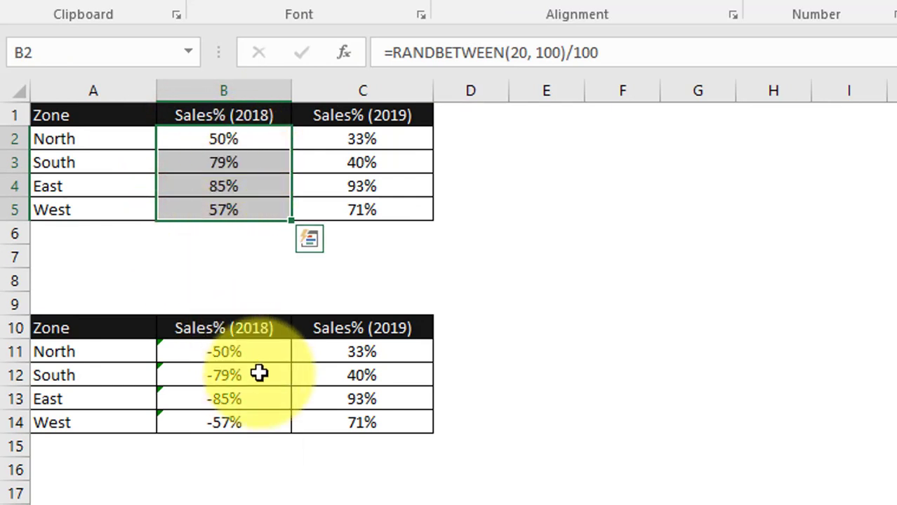
drag(260, 354, 260, 422)
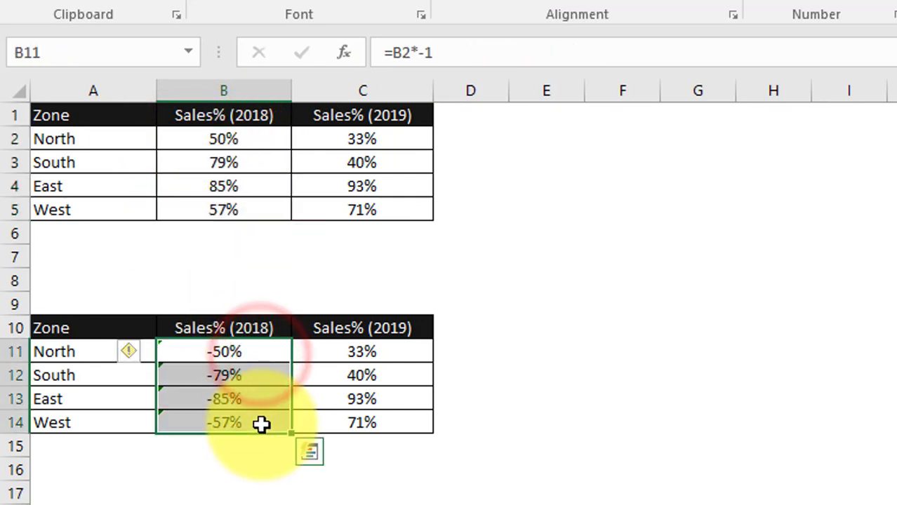
click(368, 393)
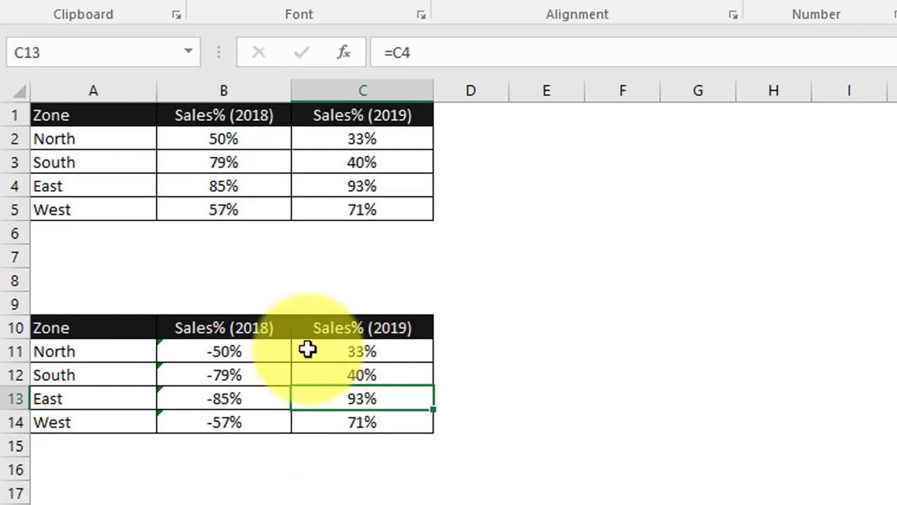
- Insert a 2-D clustered bar chart from the linked table A10:C14 and enlarge it slightly
drag(88, 329, 393, 421)
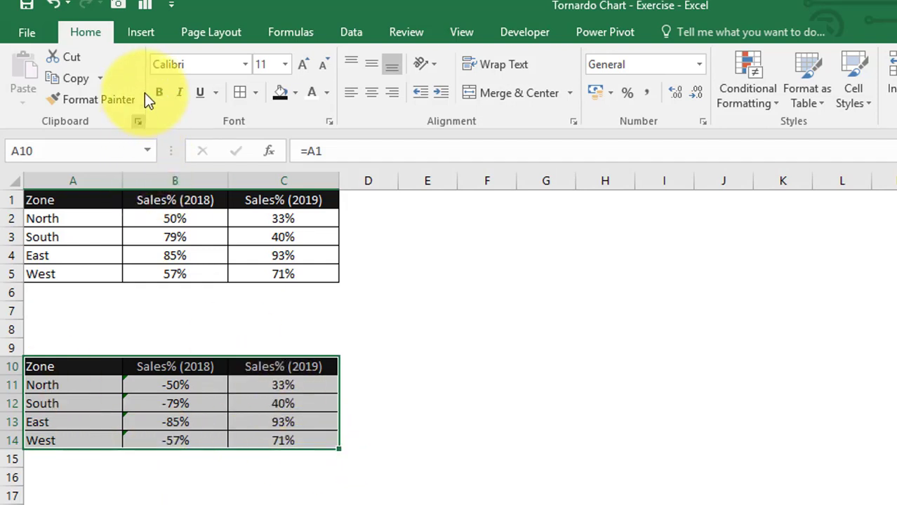
click(142, 35)
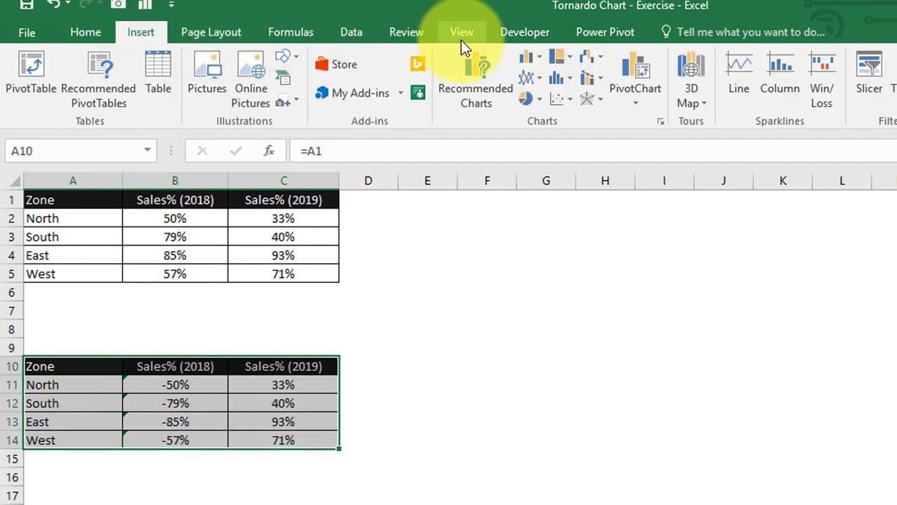
click(539, 60)
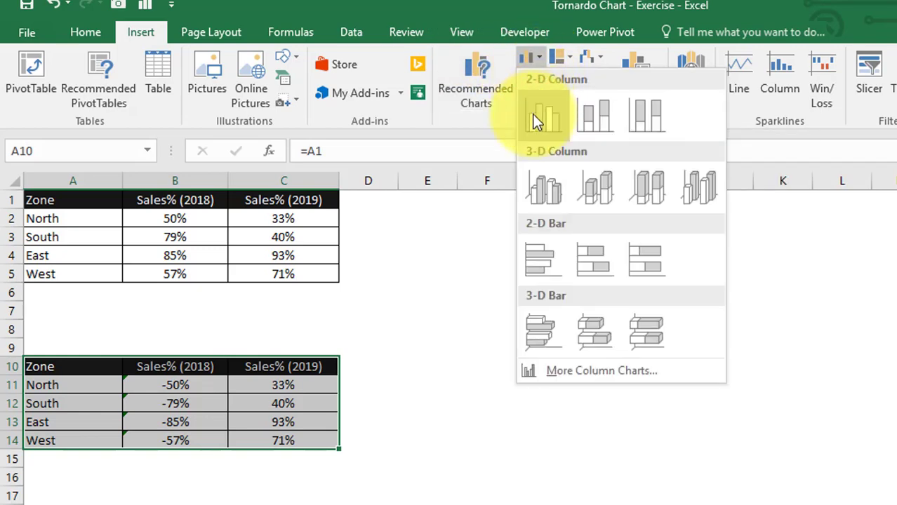
click(529, 260)
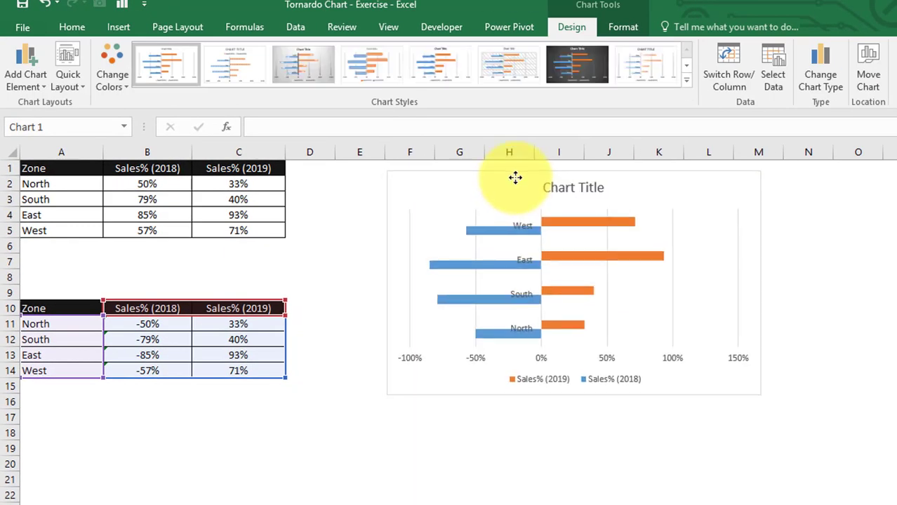
click(515, 178)
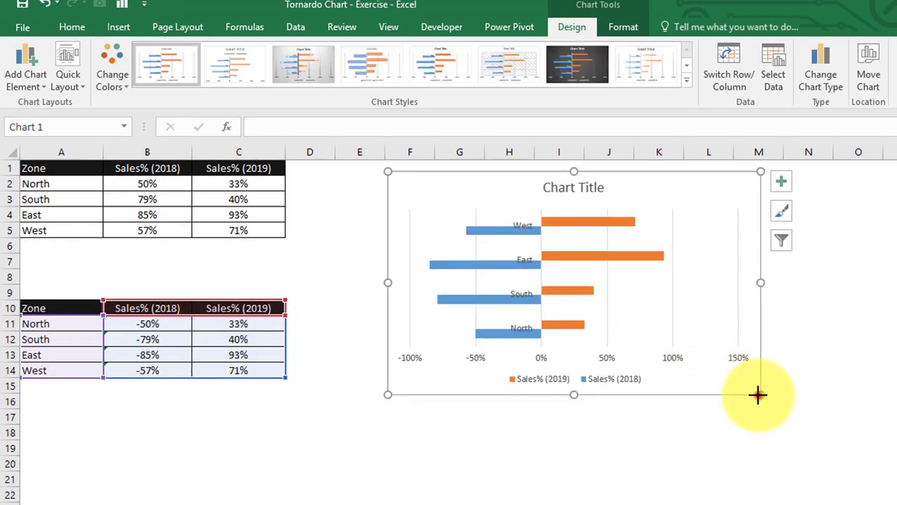
drag(758, 394, 798, 415)
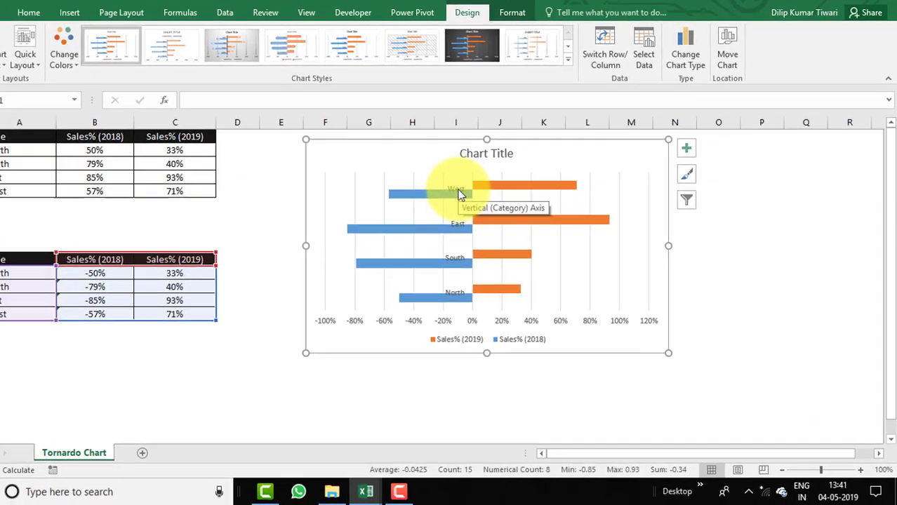
- Format the chart's vertical category axis to show the categories in reverse order
right_click(473, 201)
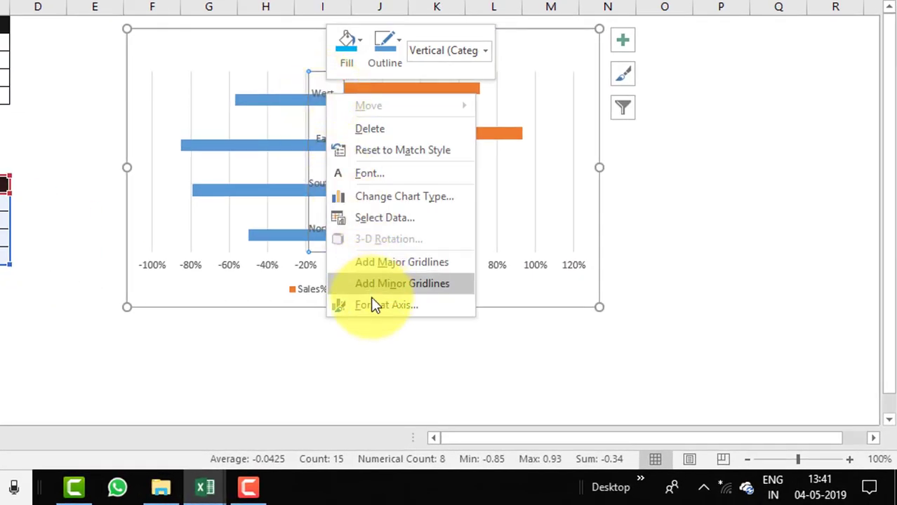
click(371, 307)
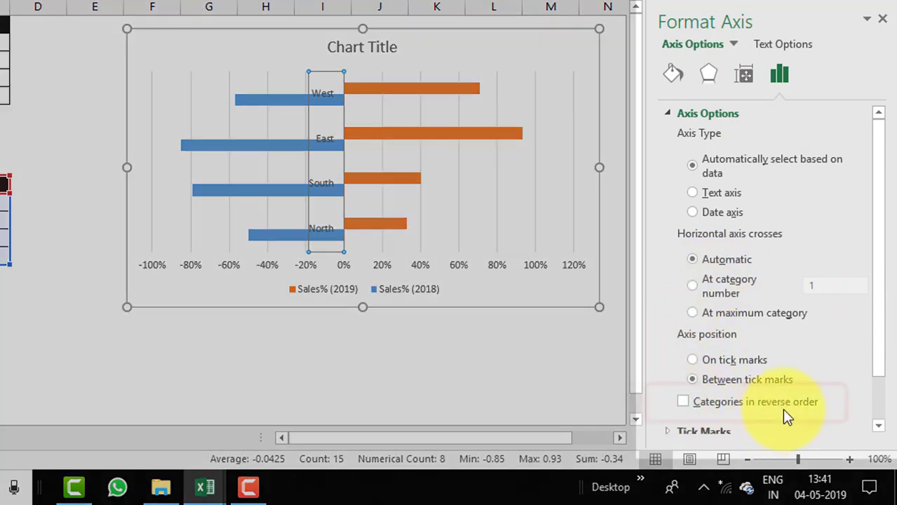
click(686, 400)
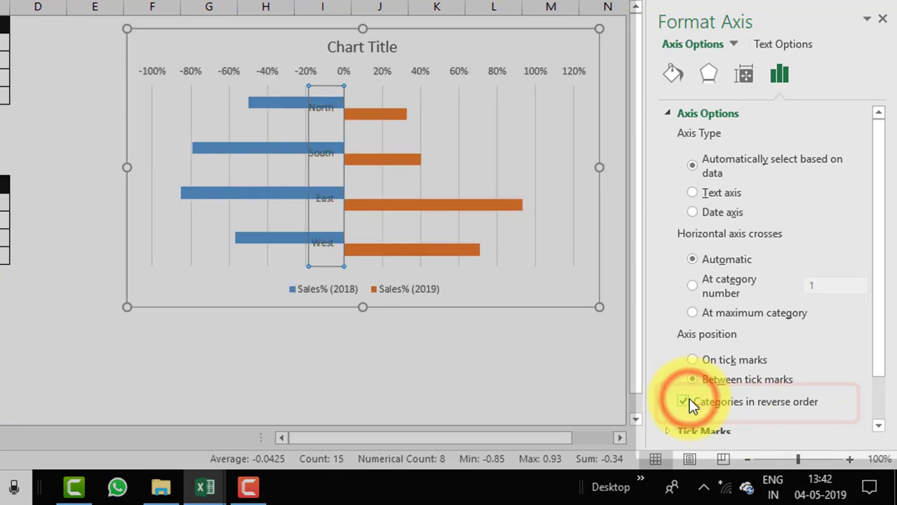
- Set the label position of the vertical category axis to Low
drag(879, 324, 843, 407)
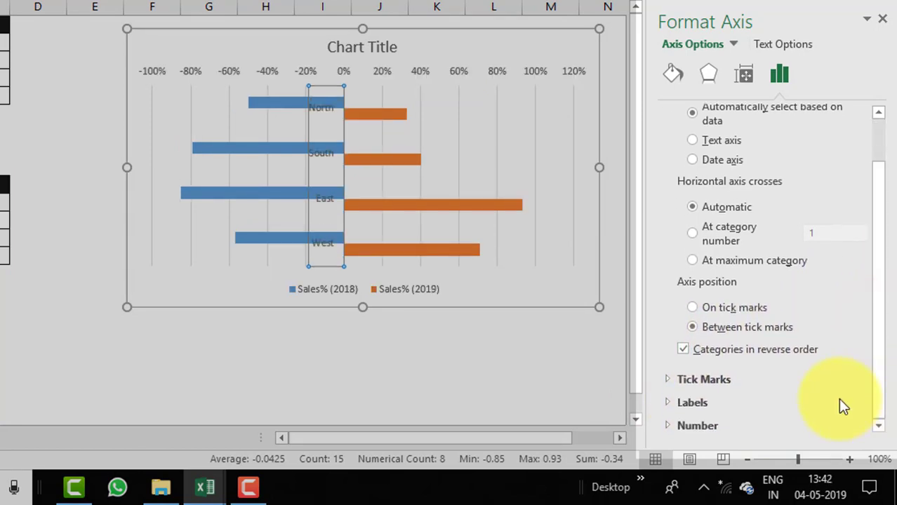
click(670, 404)
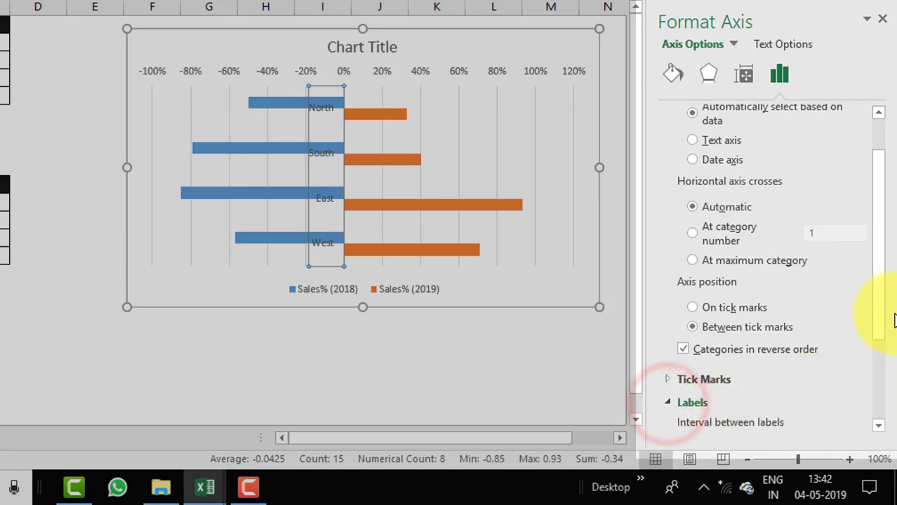
drag(885, 304, 873, 396)
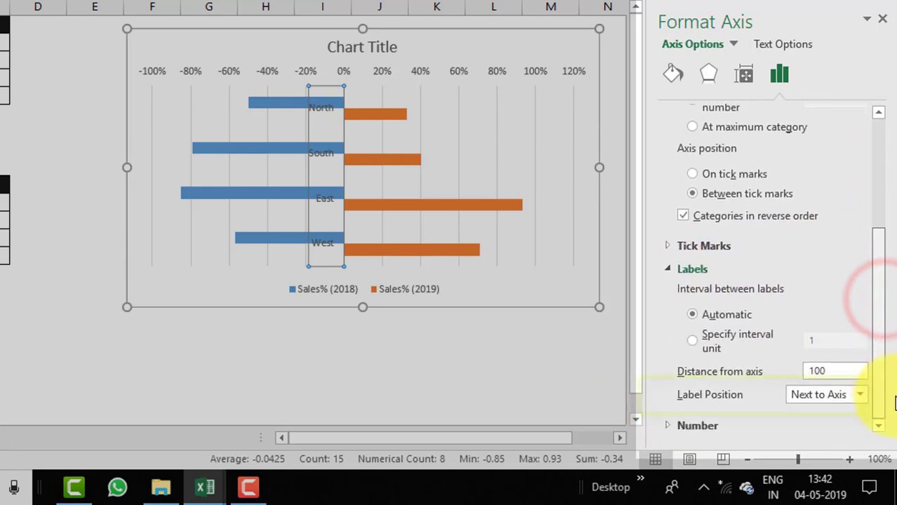
click(814, 398)
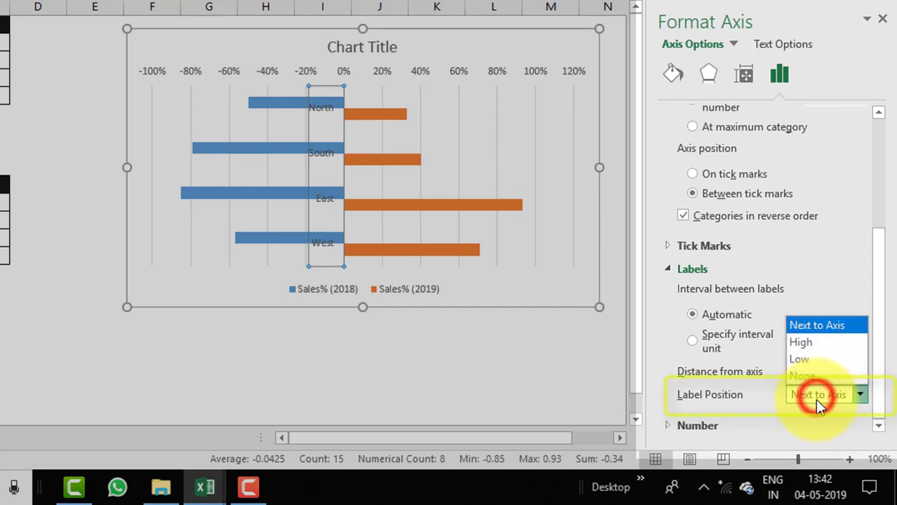
click(800, 359)
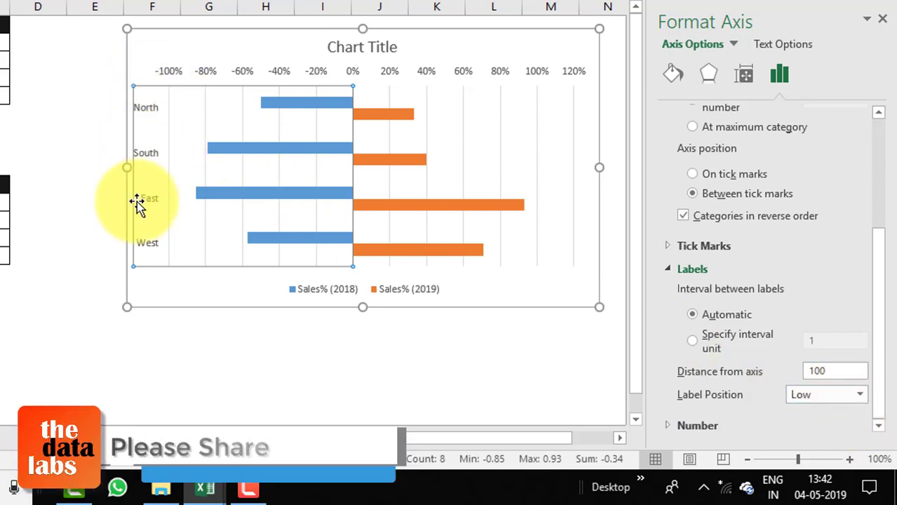
click(226, 340)
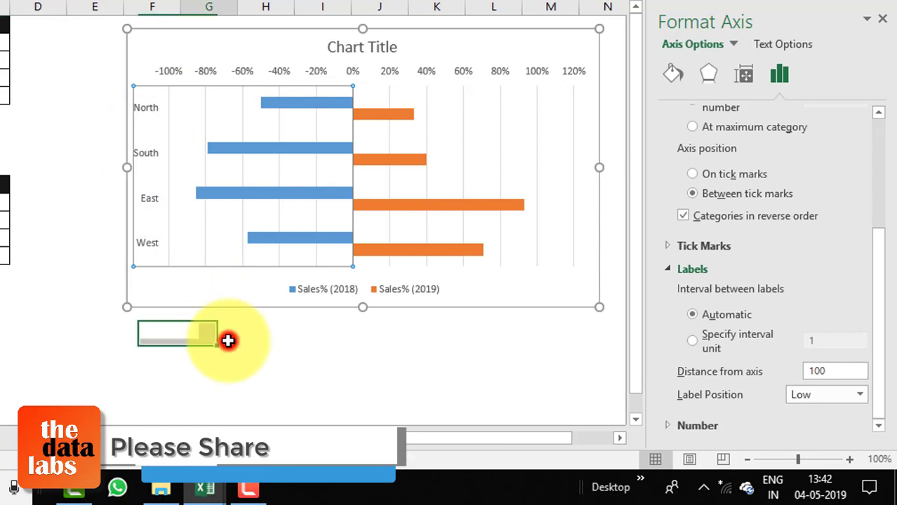
- Format the Sales% (2018) data series with a series overlap of 100% and a gap width of 80%
right_click(274, 151)
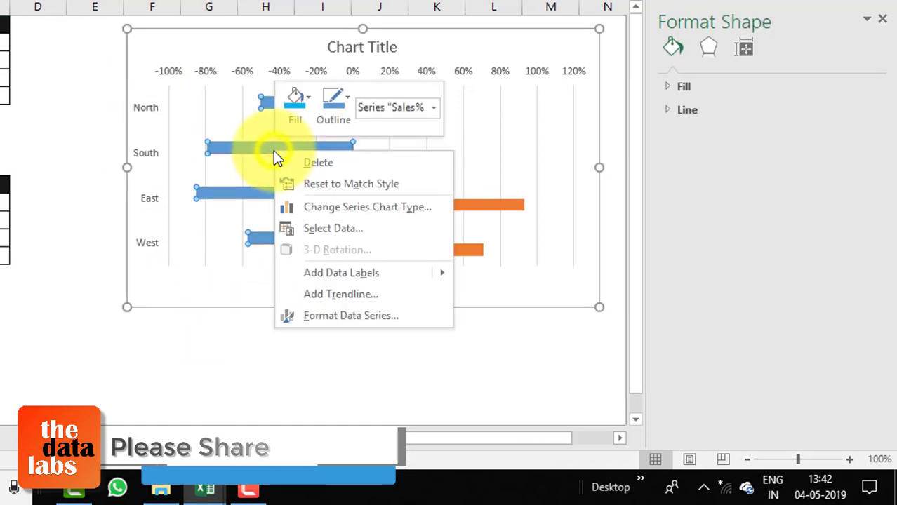
click(355, 320)
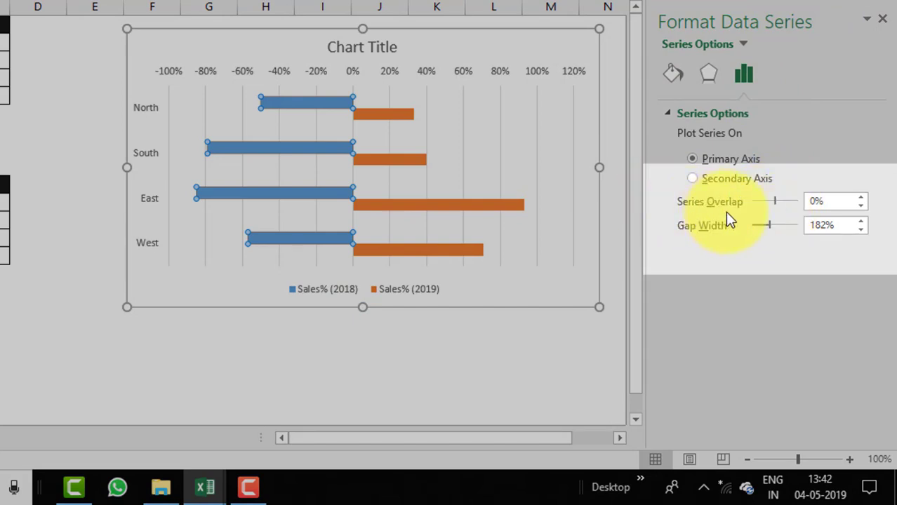
click(817, 202)
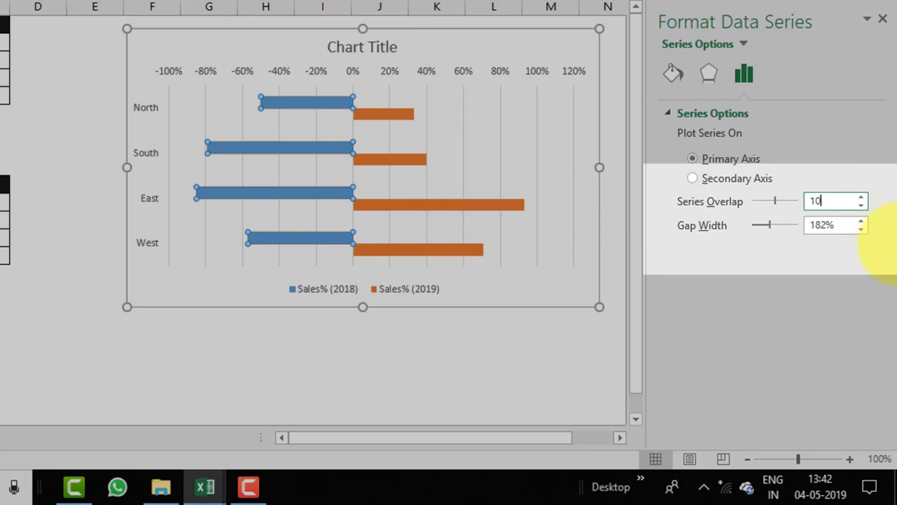
click(846, 228)
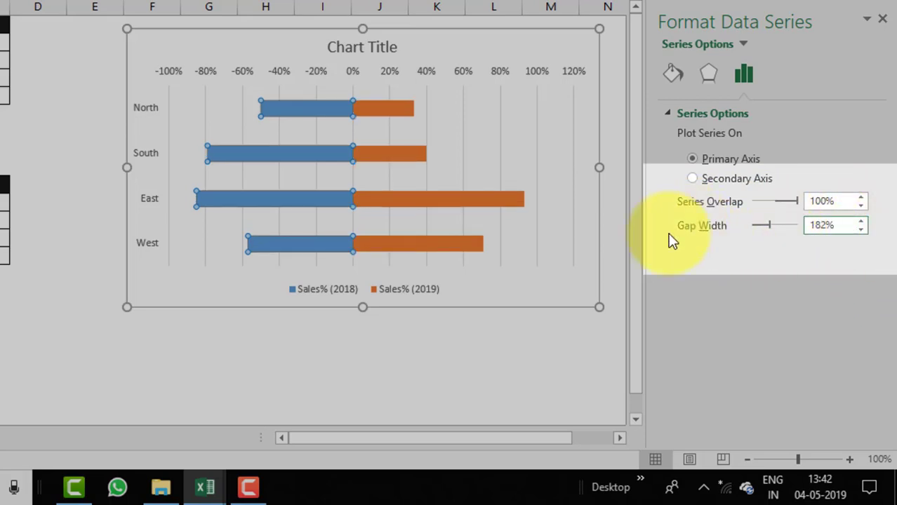
click(829, 222)
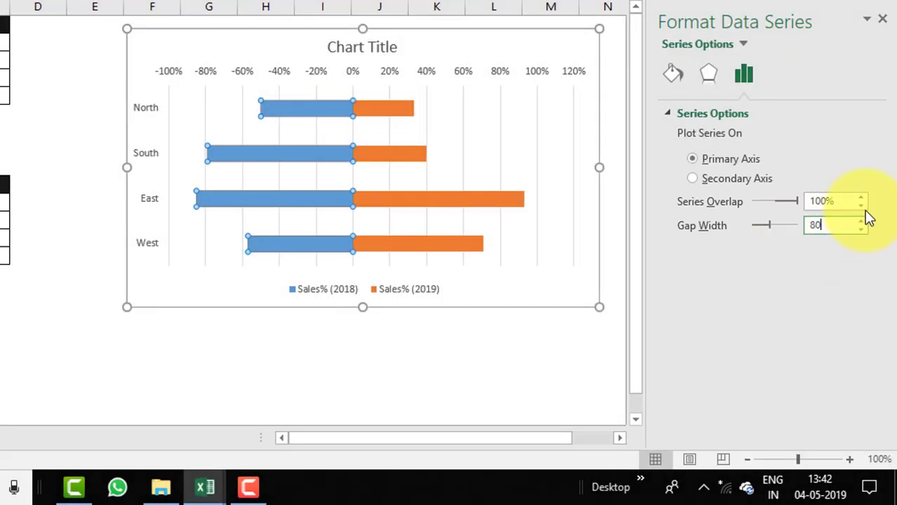
click(846, 200)
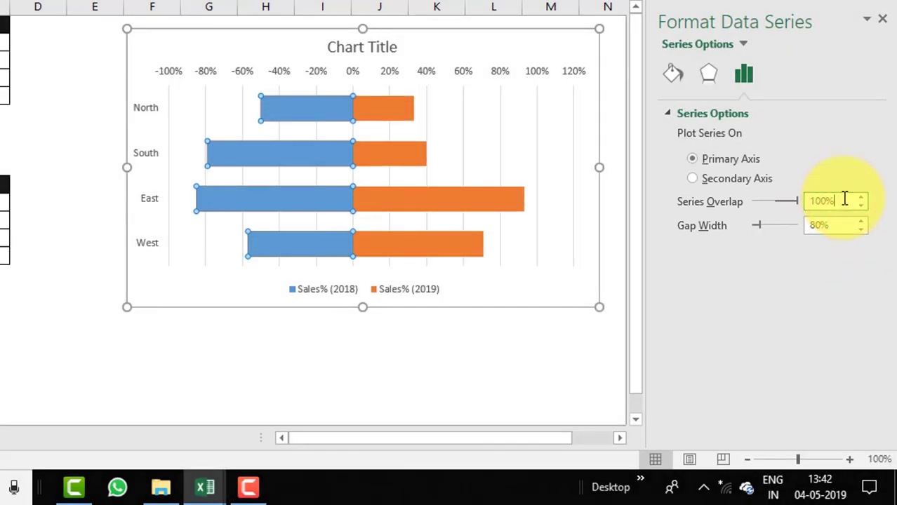
click(324, 356)
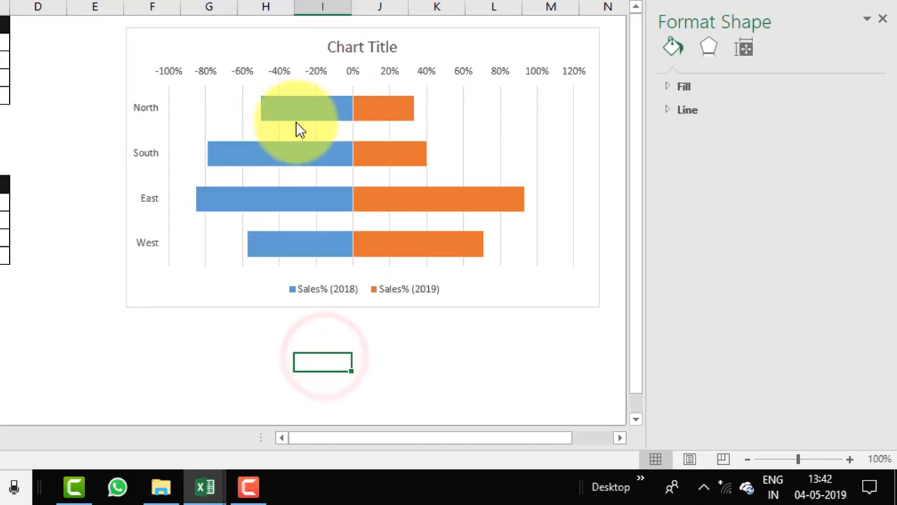
- Compare the North bars of both series with the finished Sales% tornado chart in the other workbook, and return to the exercise workbook
mouse_move(338, 119)
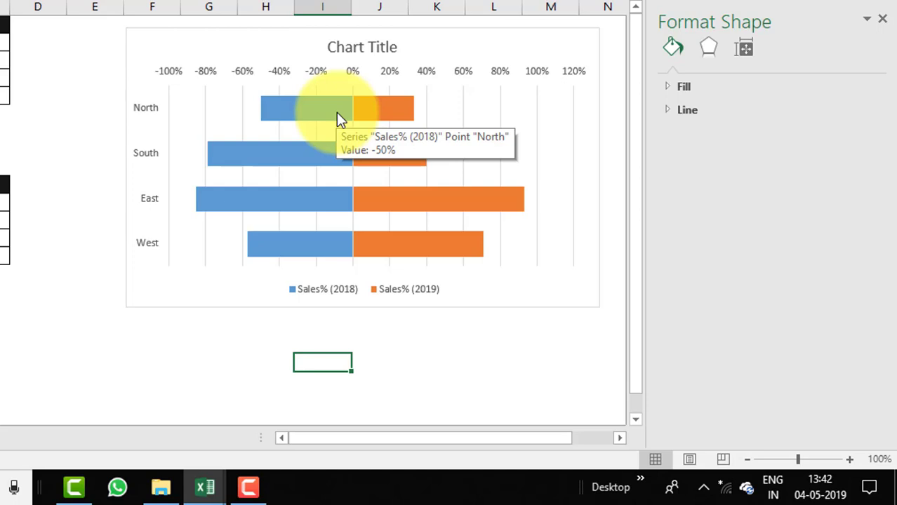
mouse_move(403, 126)
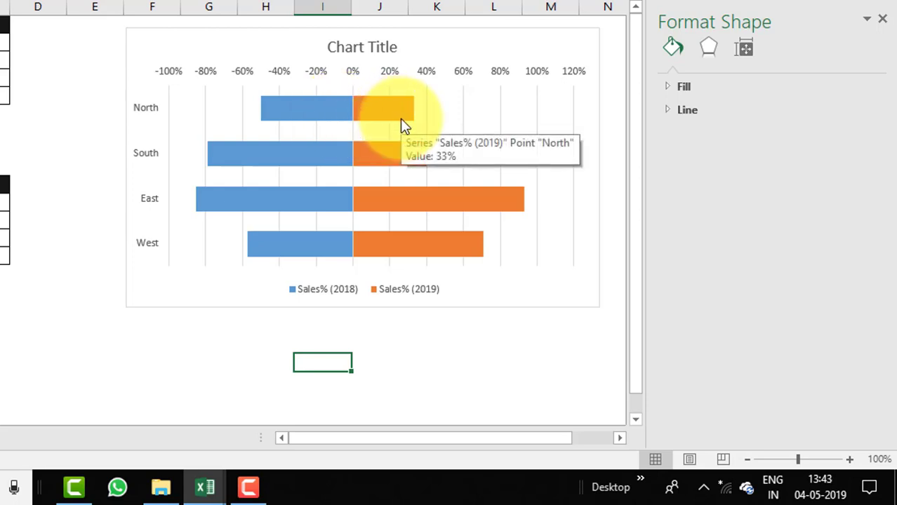
mouse_move(288, 116)
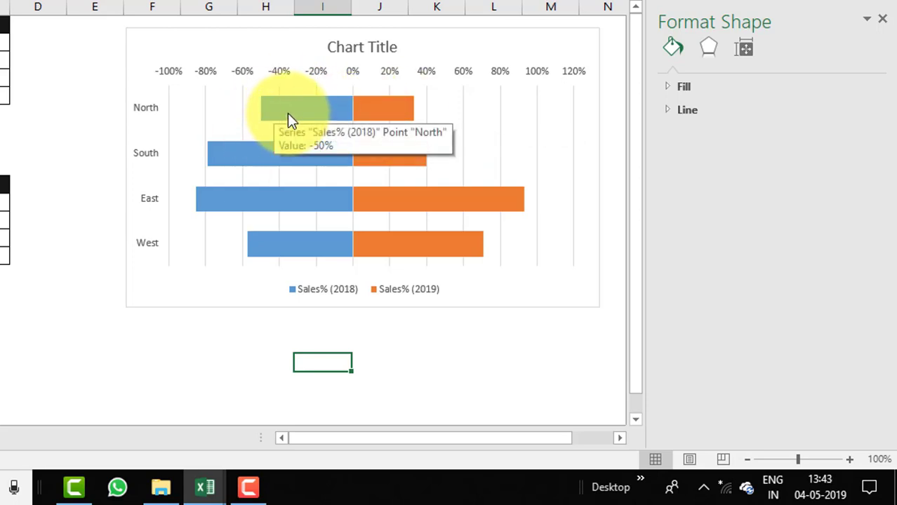
click(200, 489)
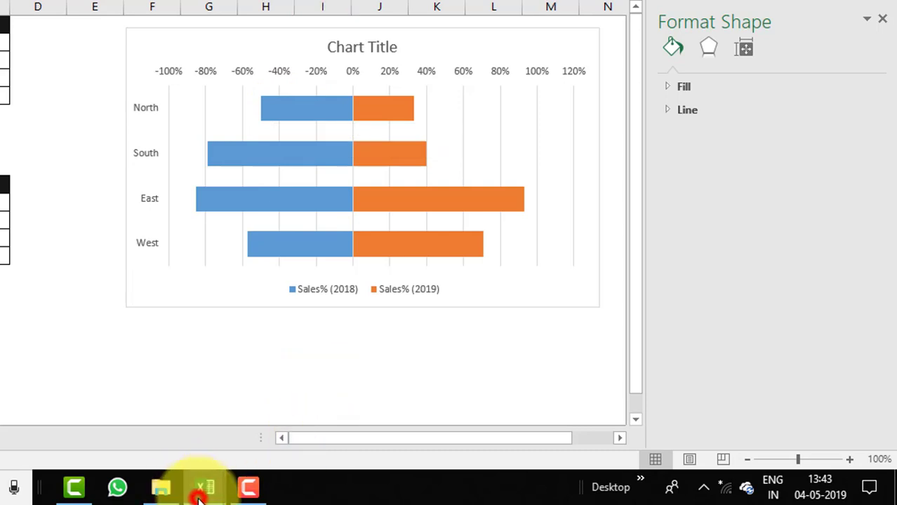
click(160, 443)
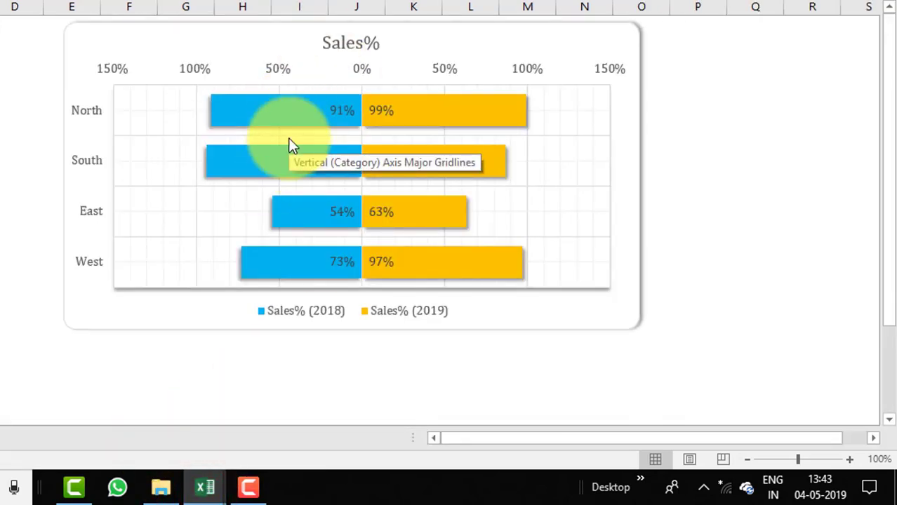
key(alt+Tab)
- Set the whole chart's font to Cambria at size 11
click(172, 34)
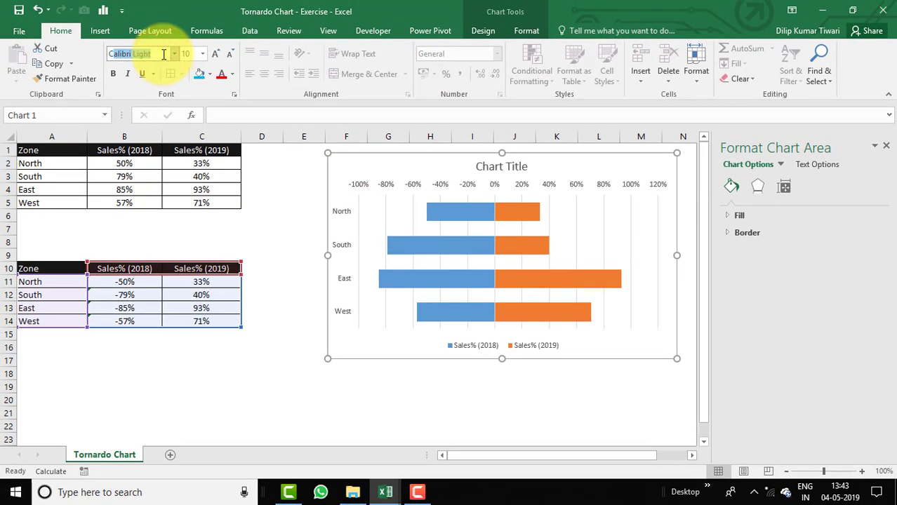
click(163, 54)
text(Cambria)
key(Return)
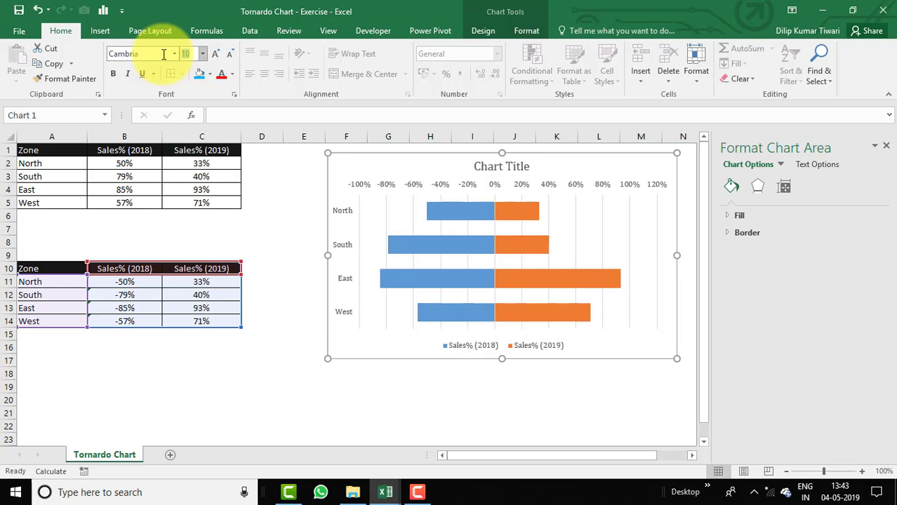
text(11)
key(Return)
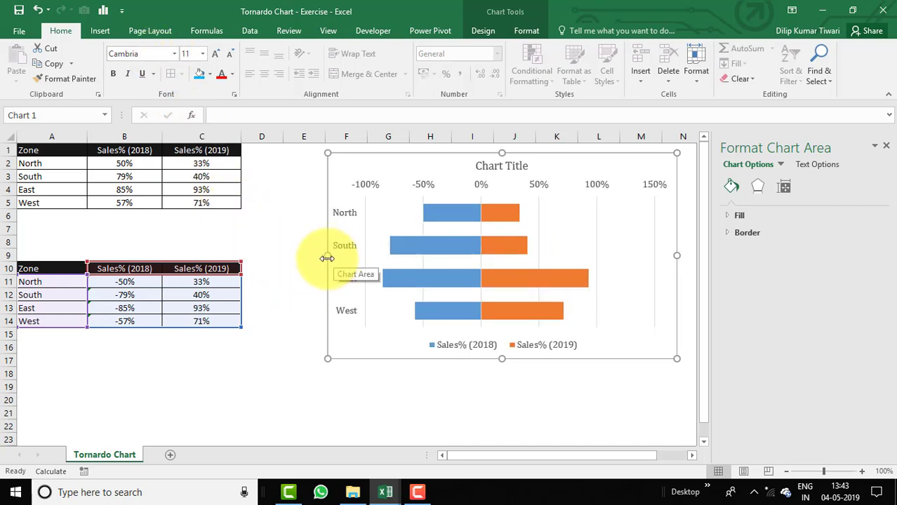
- Enlarge the chart slightly by extending its left and bottom edges
drag(327, 258, 297, 256)
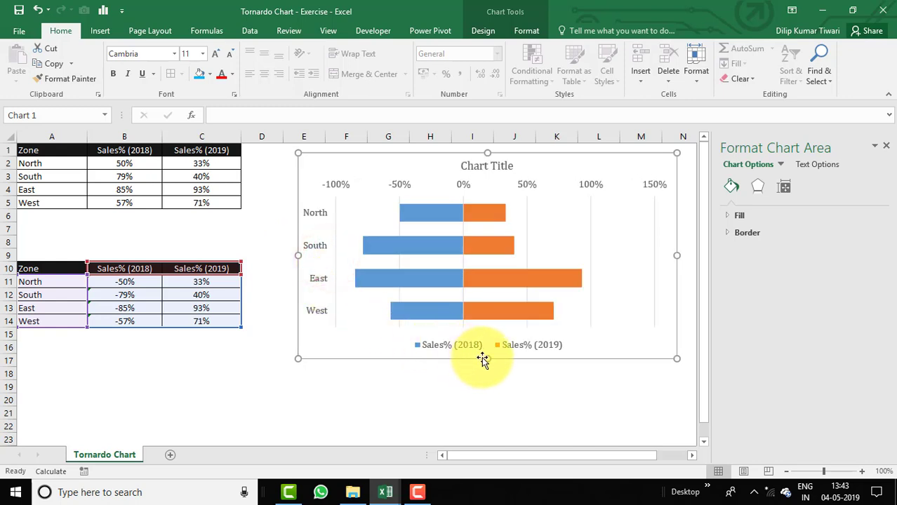
drag(482, 359, 487, 368)
click(467, 397)
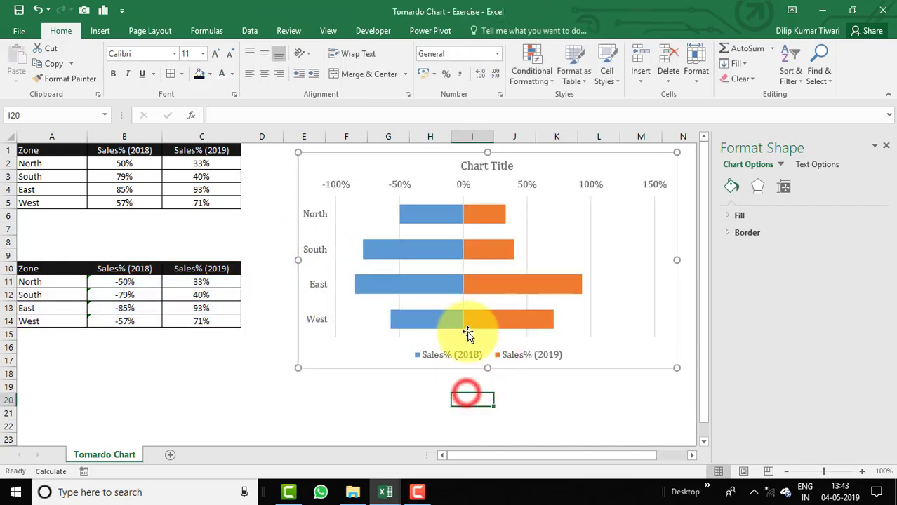
- Close the formatting pane and add primary major horizontal, primary minor vertical and primary minor horizontal gridlines to the chart
click(588, 162)
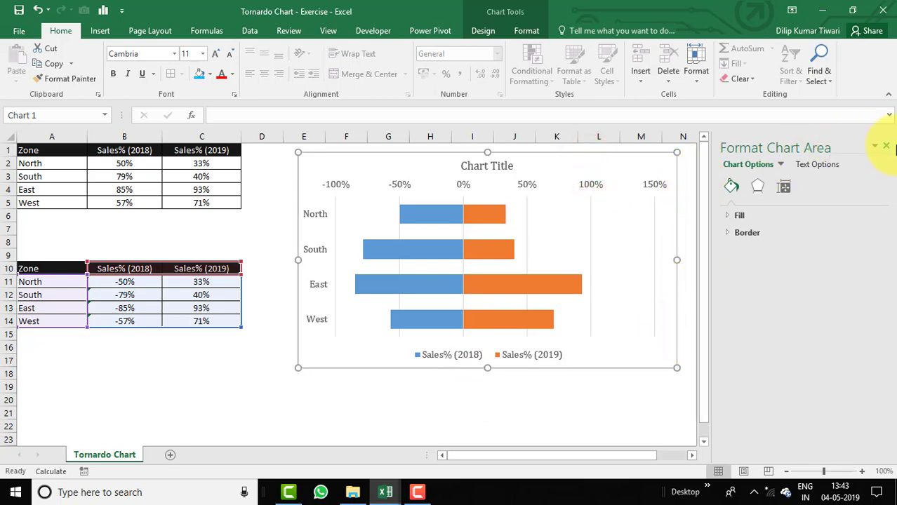
click(887, 147)
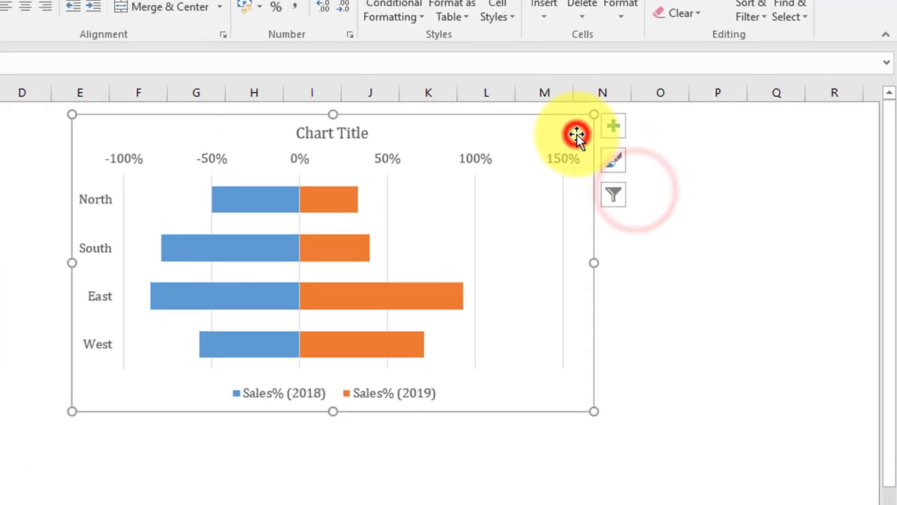
click(612, 127)
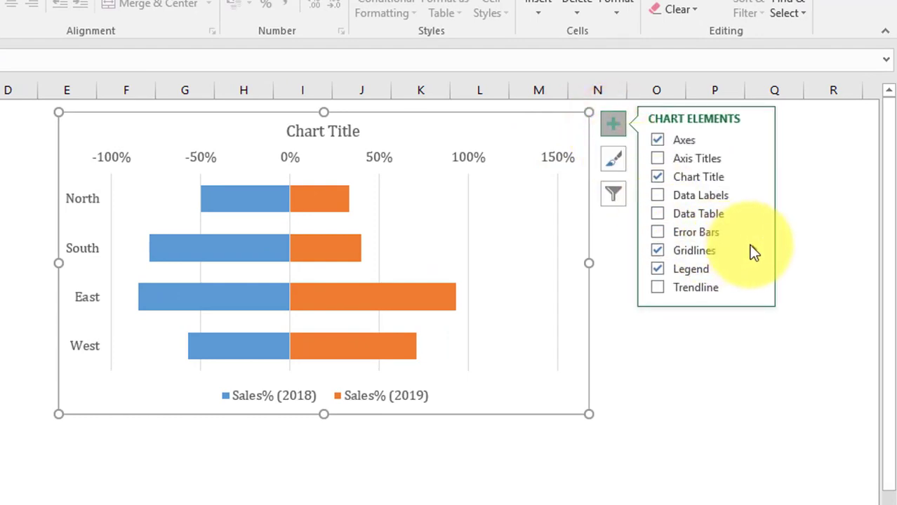
click(754, 250)
click(484, 265)
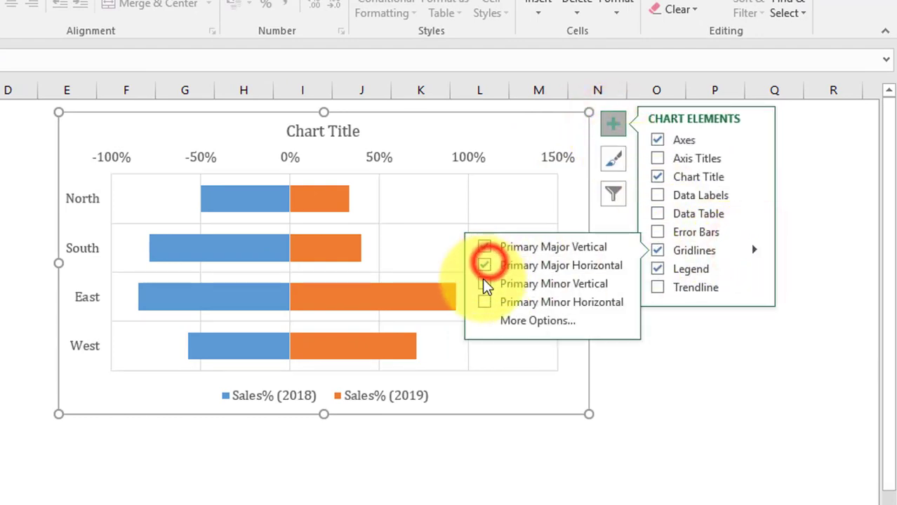
click(484, 282)
click(484, 301)
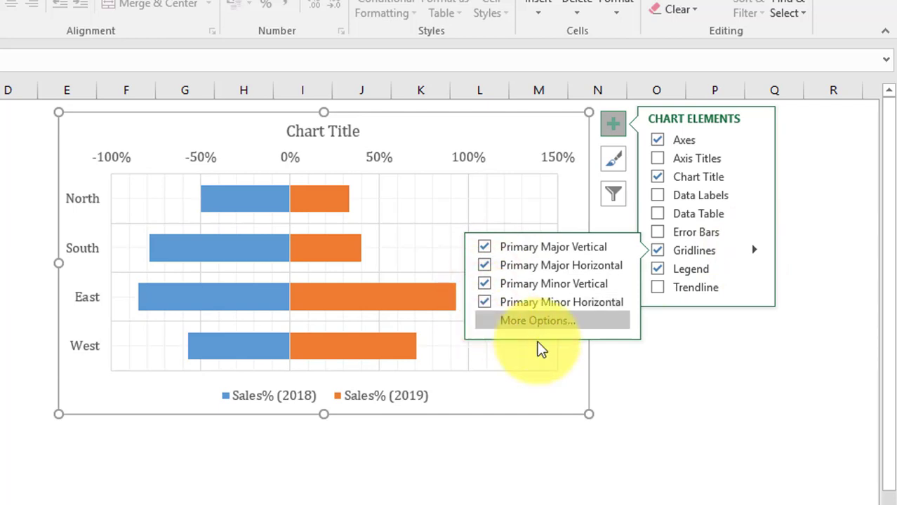
click(666, 358)
- Add data labels to both the Sales% (2018) and Sales% (2019) series
right_click(254, 195)
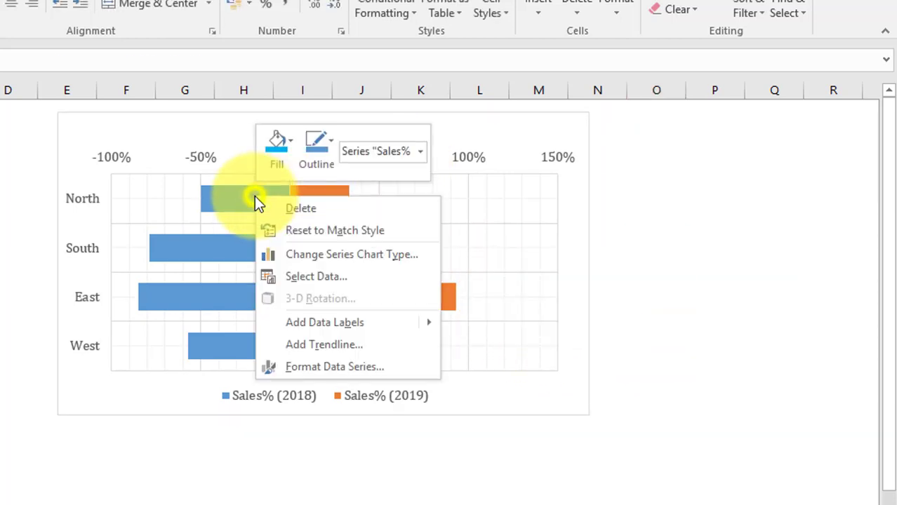
click(338, 324)
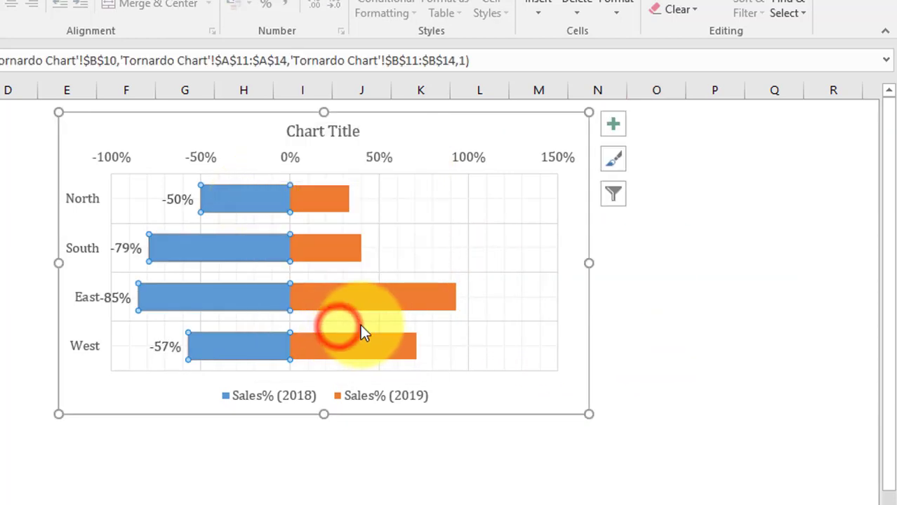
right_click(336, 200)
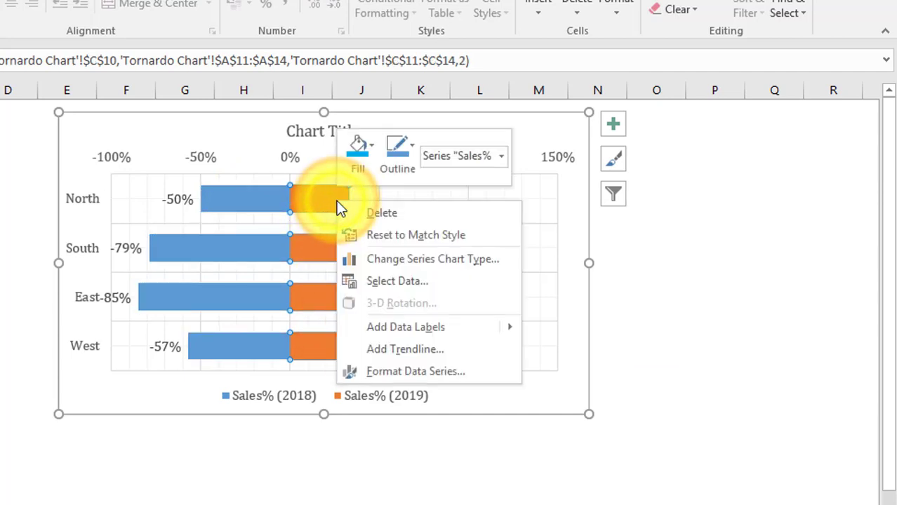
click(436, 326)
click(673, 295)
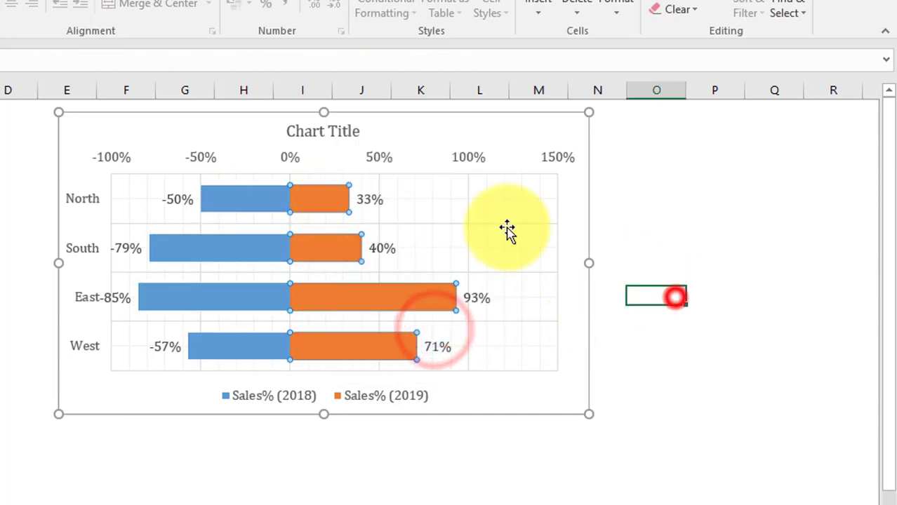
- Position the Sales% (2019) data labels at Inside Base
click(364, 199)
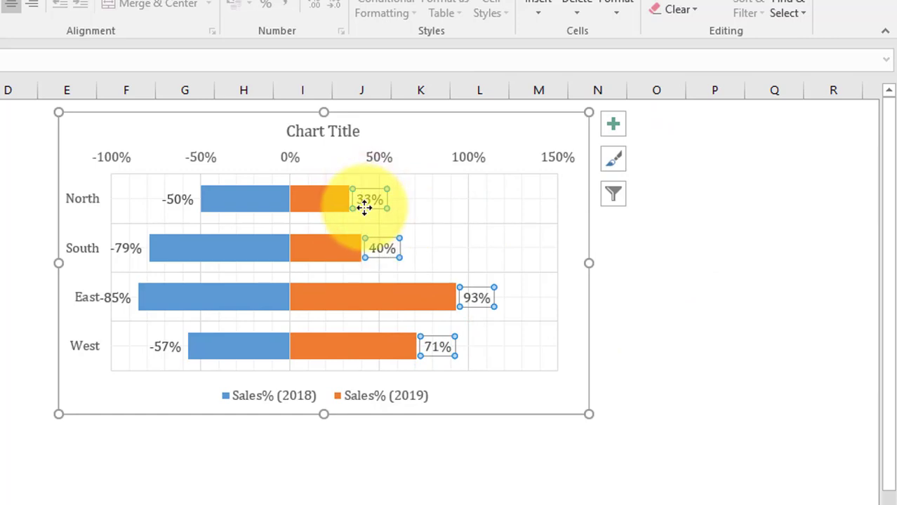
click(612, 124)
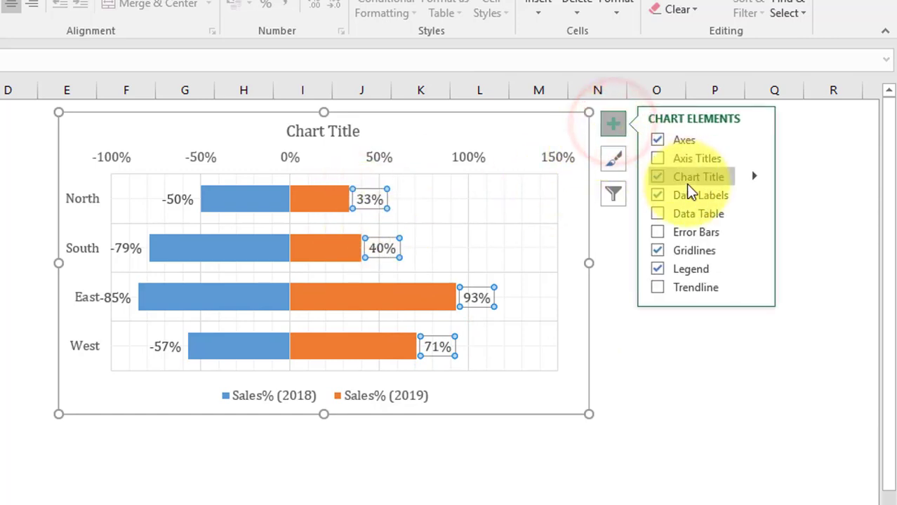
click(751, 195)
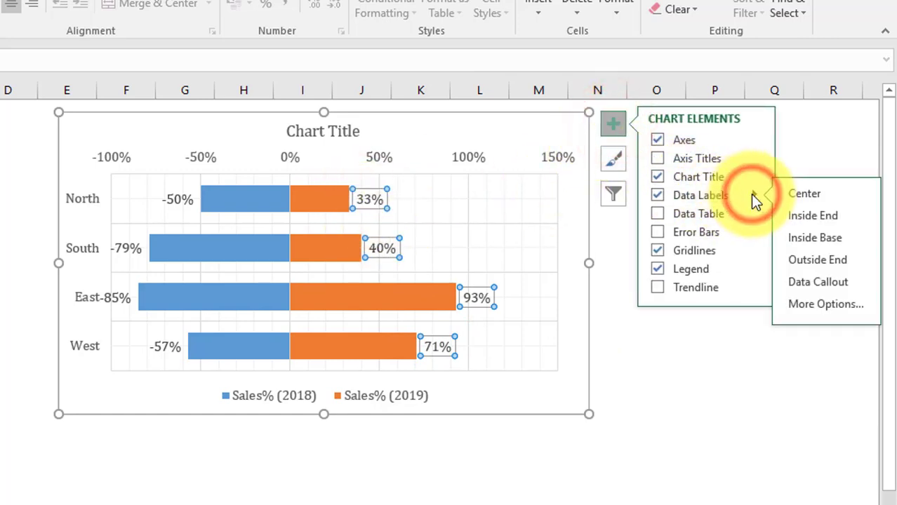
click(803, 238)
- Position the Sales% (2018) data labels at Inside Base
click(174, 204)
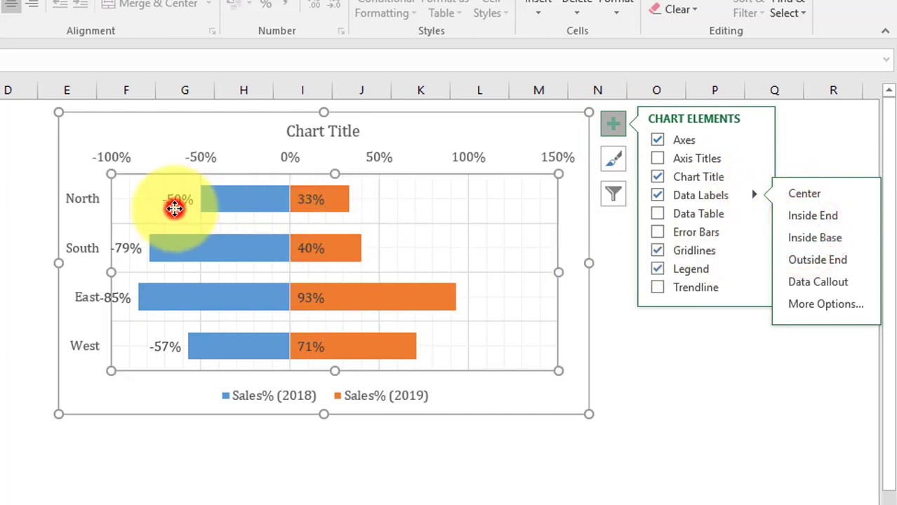
click(174, 201)
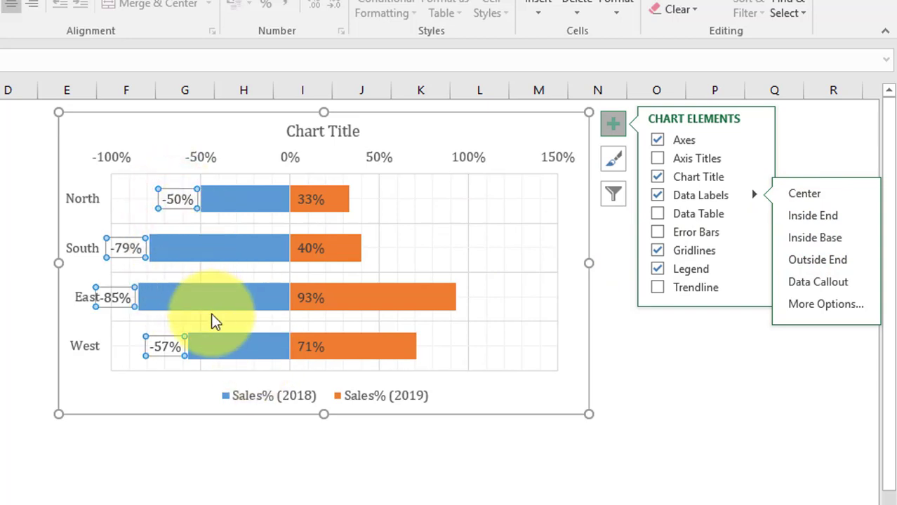
click(612, 128)
click(612, 128)
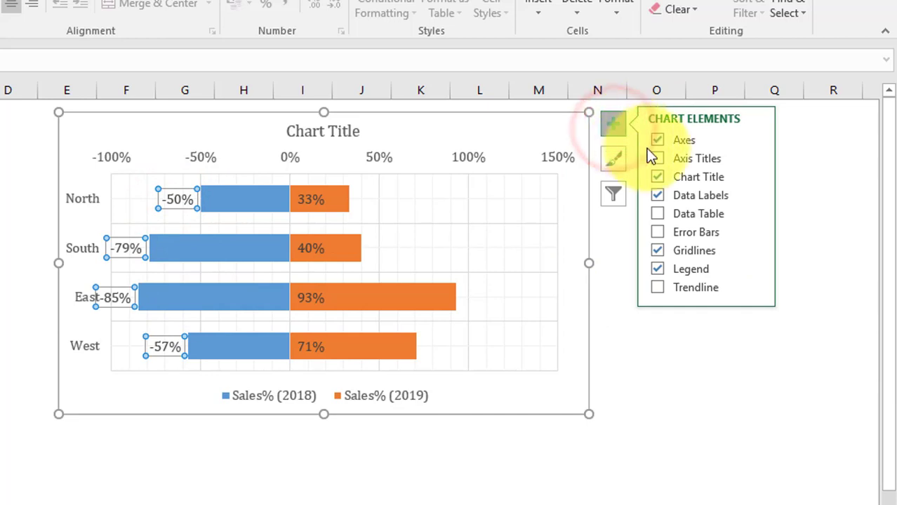
click(751, 194)
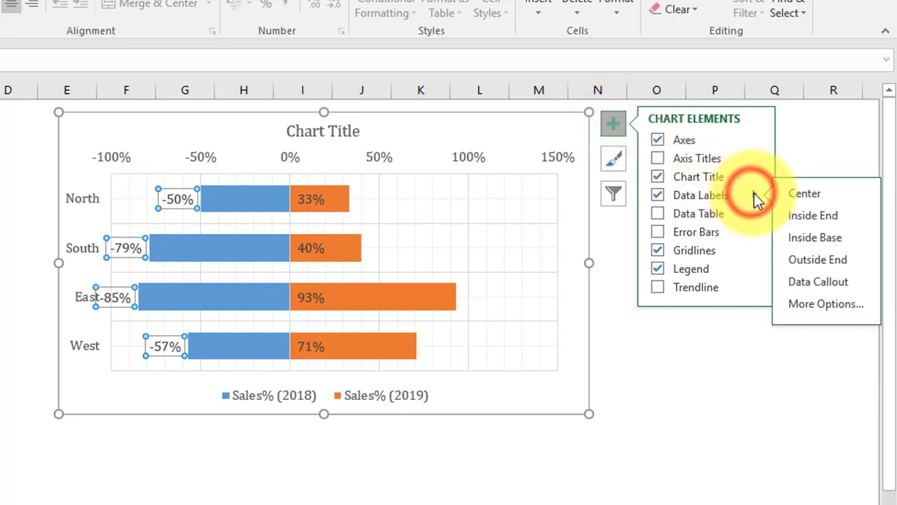
click(801, 218)
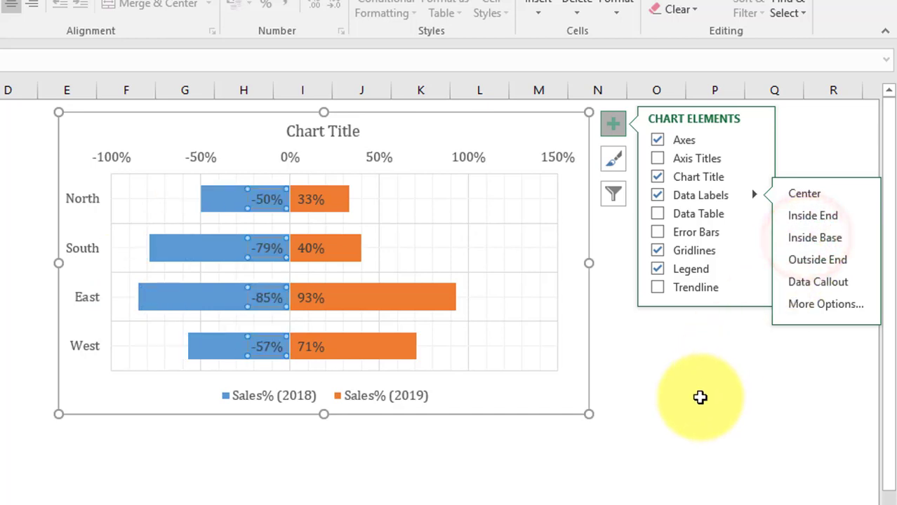
click(701, 398)
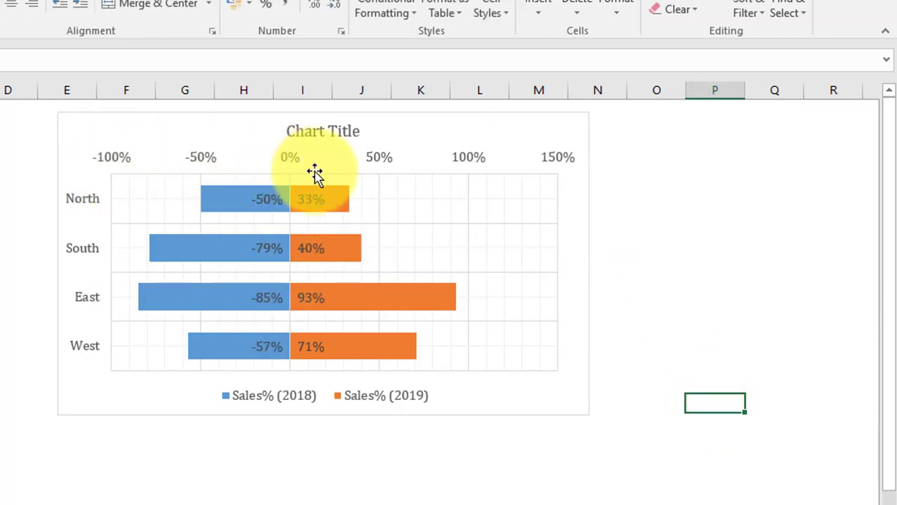
- Open the formatting options of the chart's horizontal value axis and set its number category to Custom
click(118, 160)
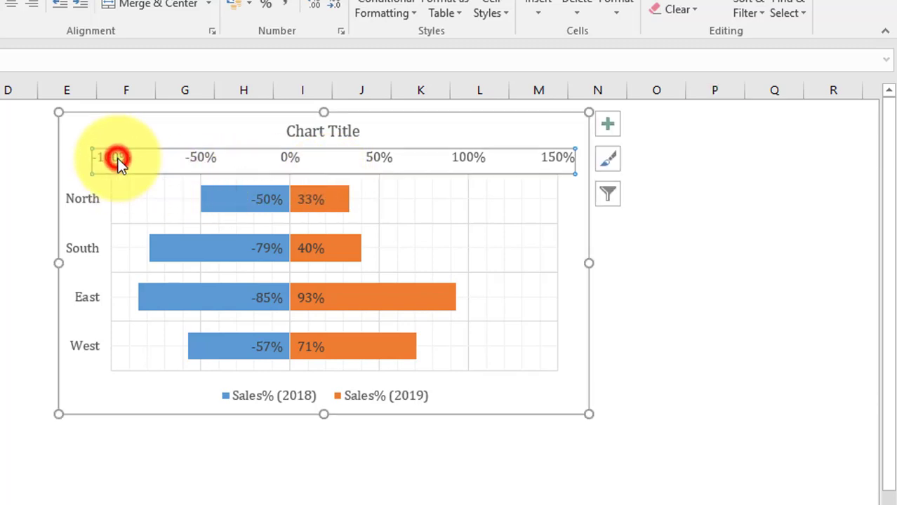
right_click(118, 165)
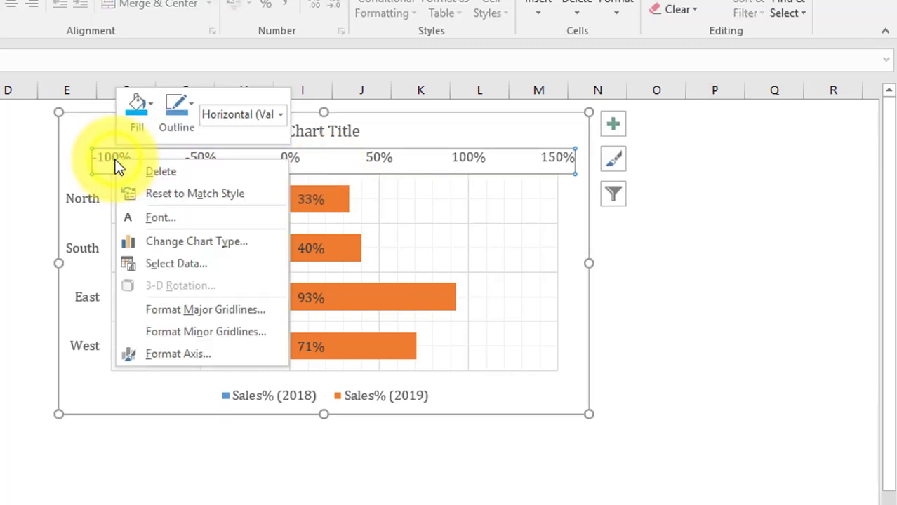
click(162, 354)
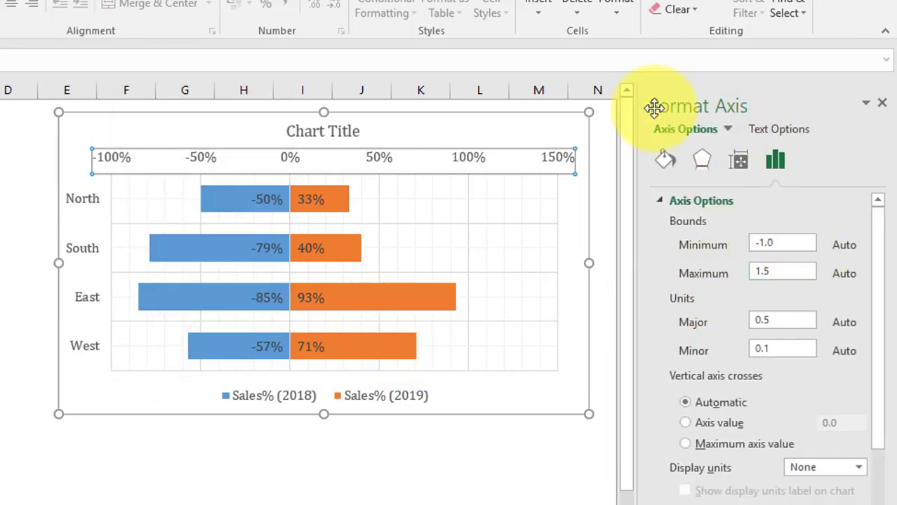
drag(873, 245, 851, 412)
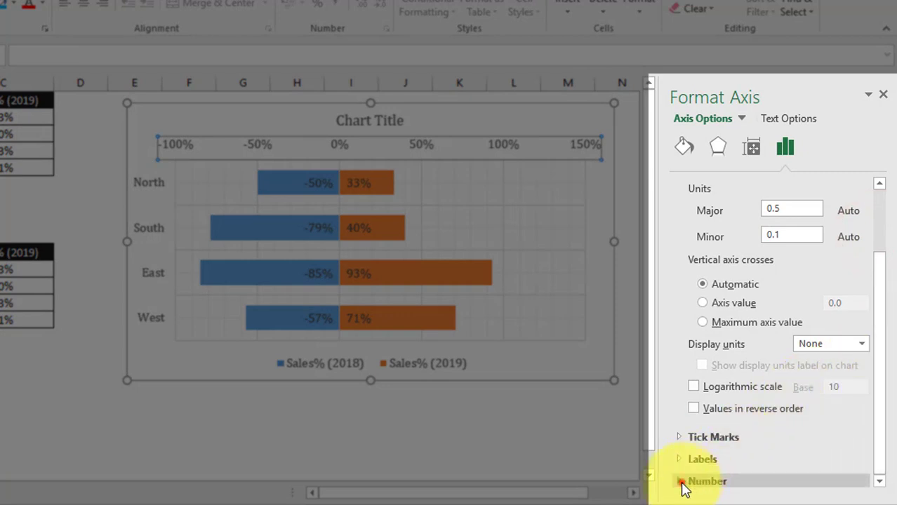
click(682, 483)
drag(881, 354, 886, 478)
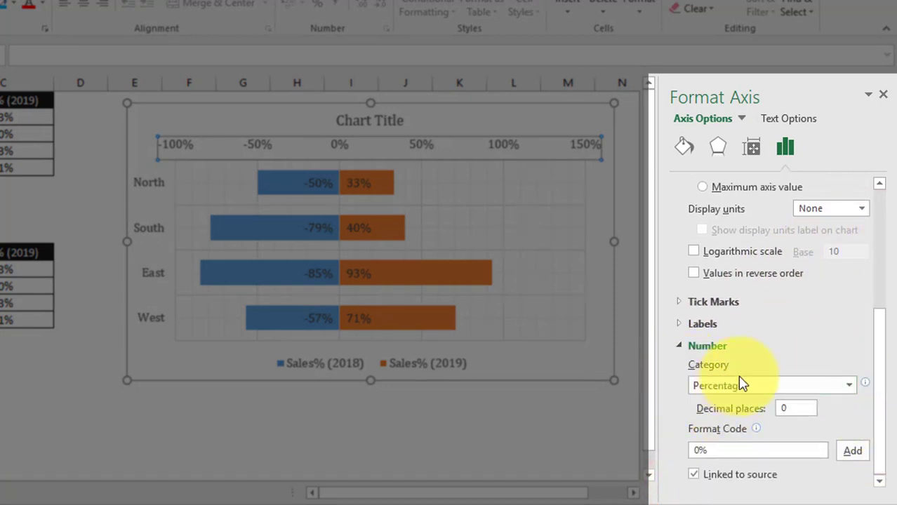
click(847, 385)
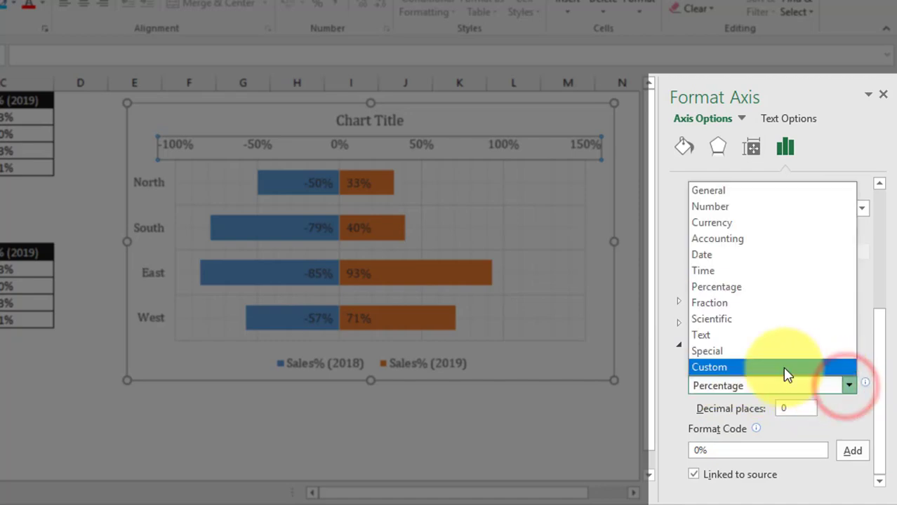
click(782, 367)
- Apply the custom number type #,##0%;#,##0% to the horizontal value axis
click(877, 374)
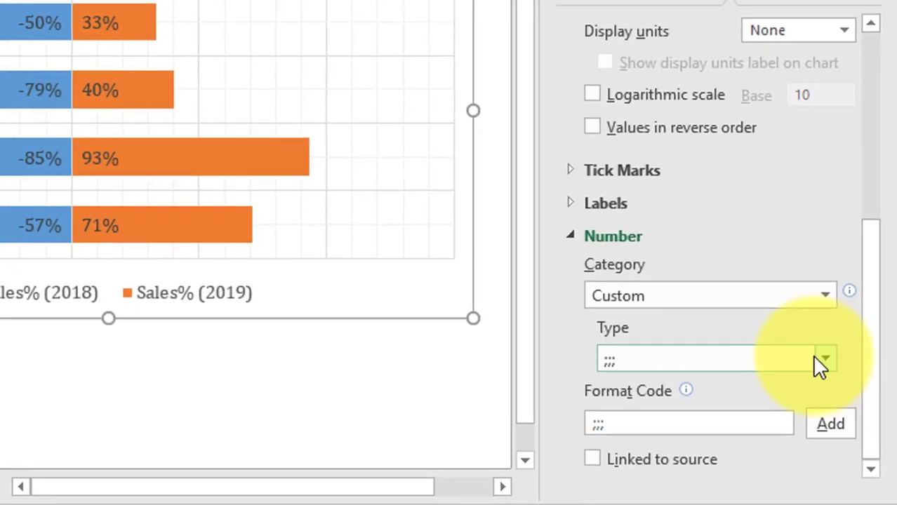
click(848, 407)
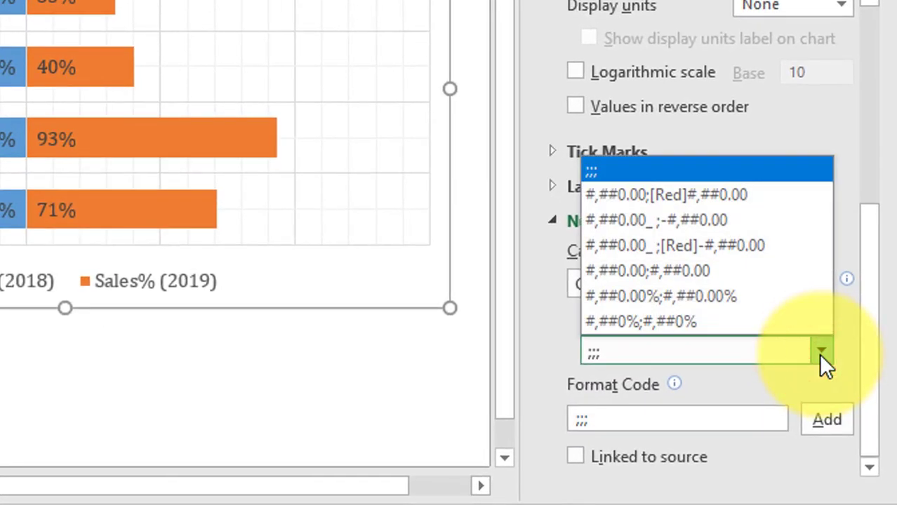
click(704, 330)
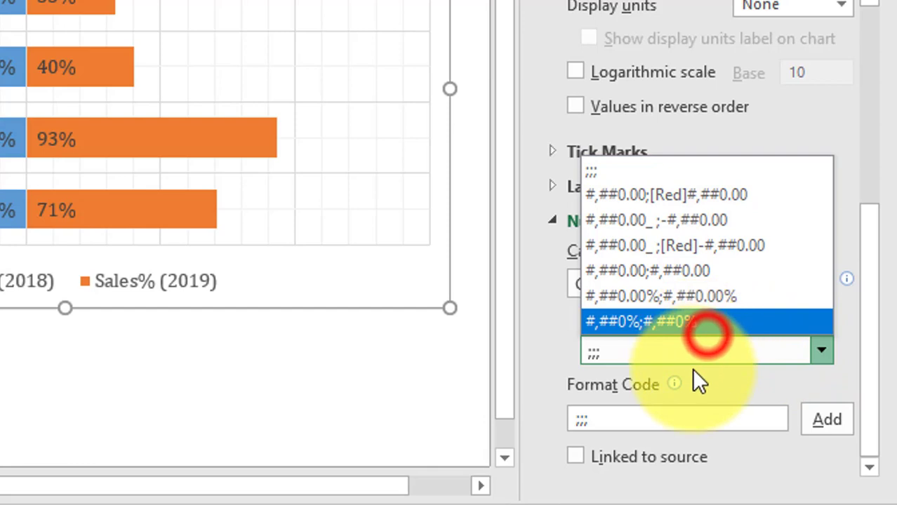
click(681, 324)
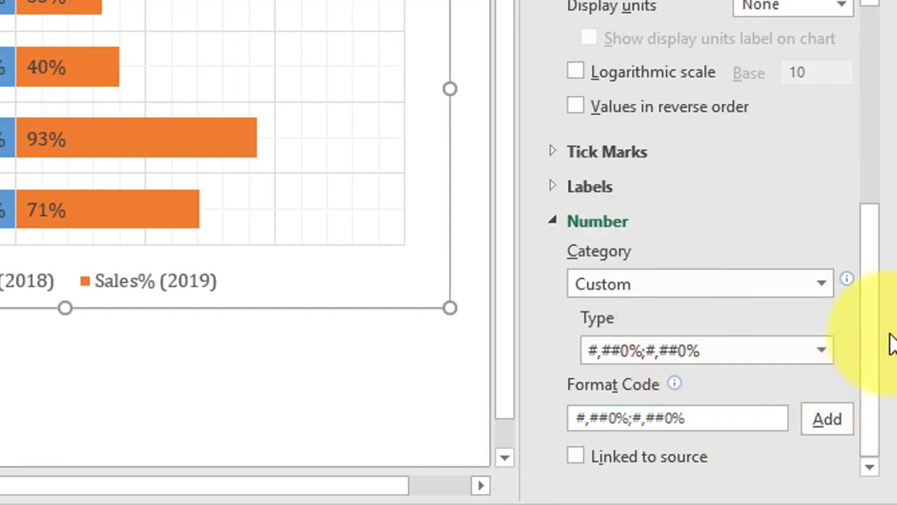
click(875, 317)
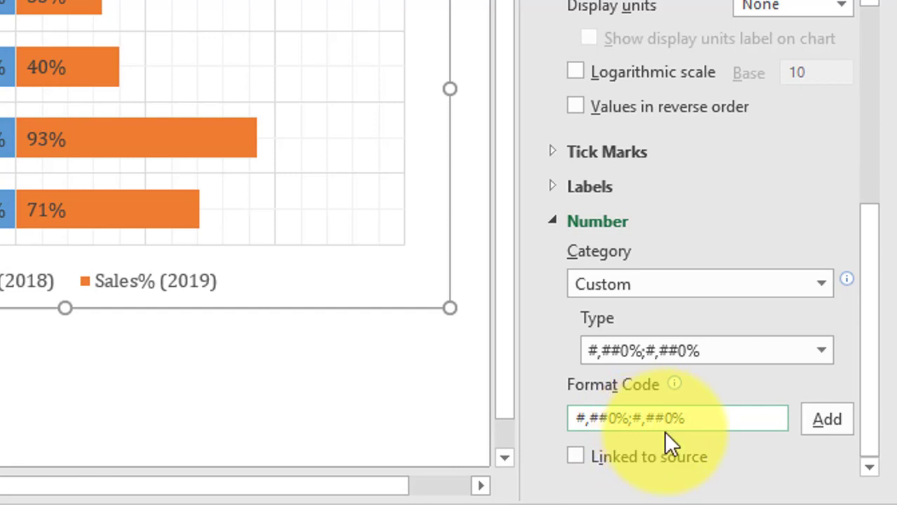
- Copy the value axis's format code #,##0%;#,##0% and deselect the chart
click(705, 421)
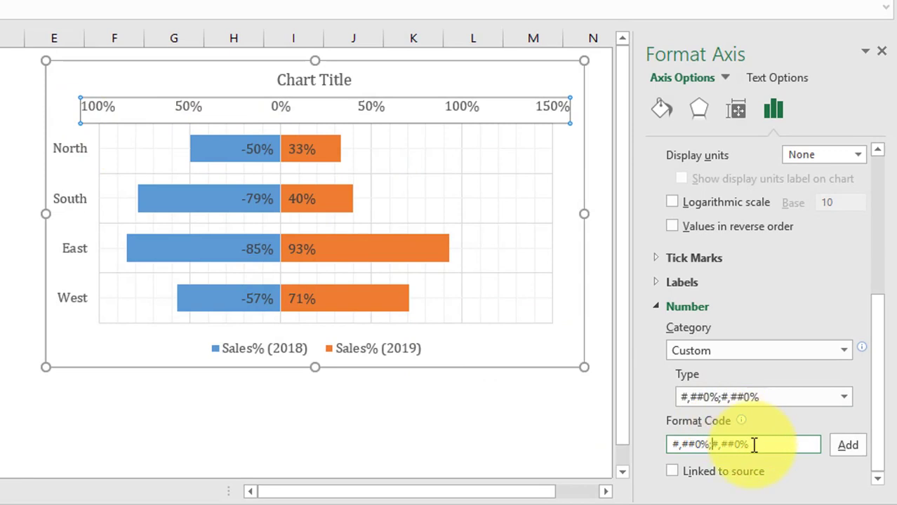
drag(754, 445, 627, 445)
key(ctrl+c)
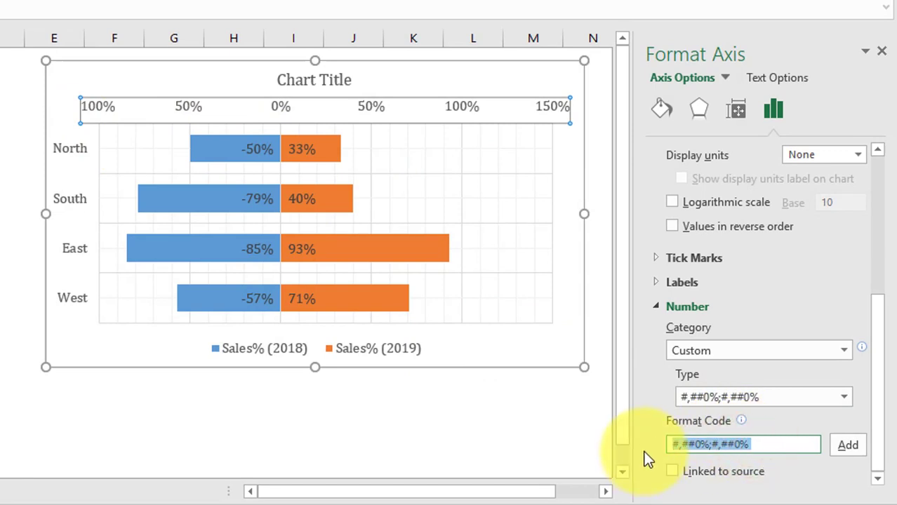
click(456, 419)
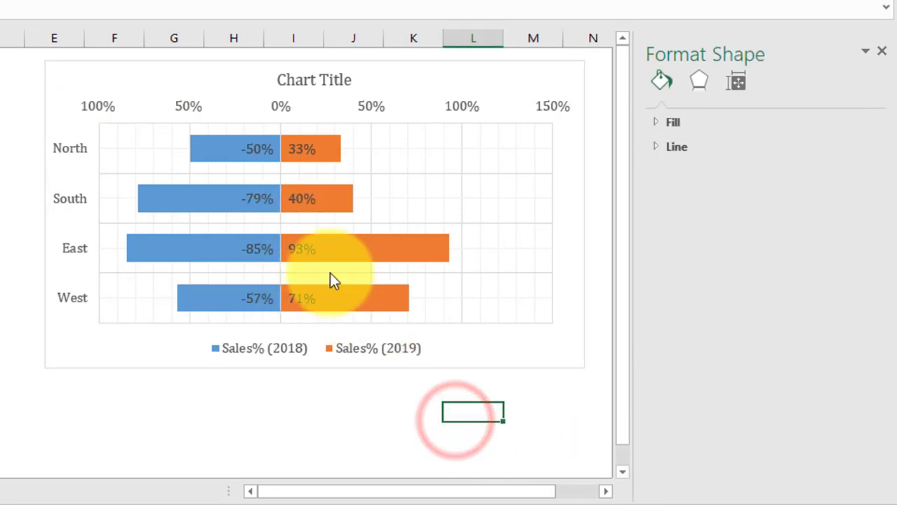
- Open the number options of the Sales% (2018) data labels and set their category to Custom
click(251, 154)
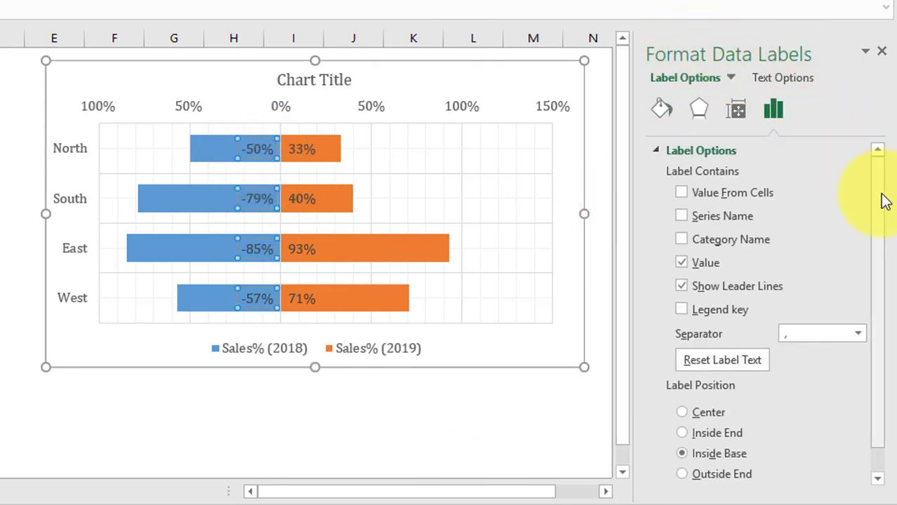
drag(876, 191, 878, 212)
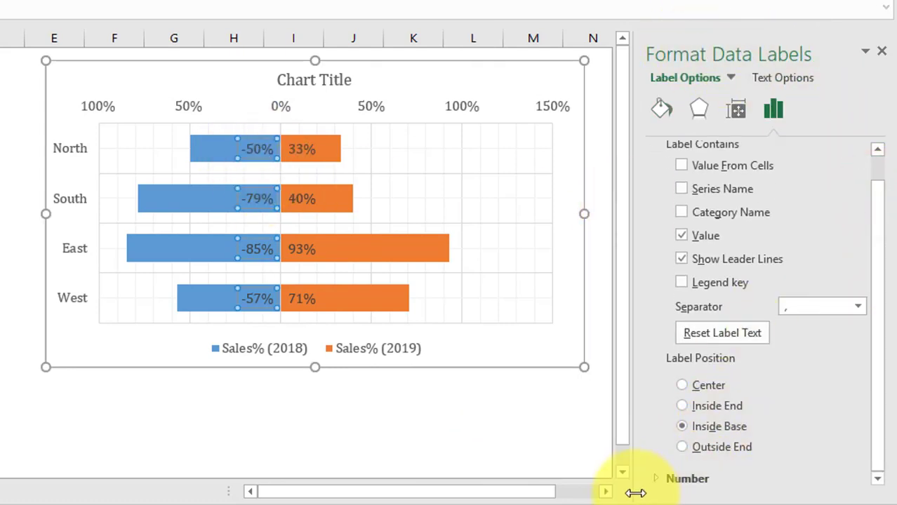
click(653, 478)
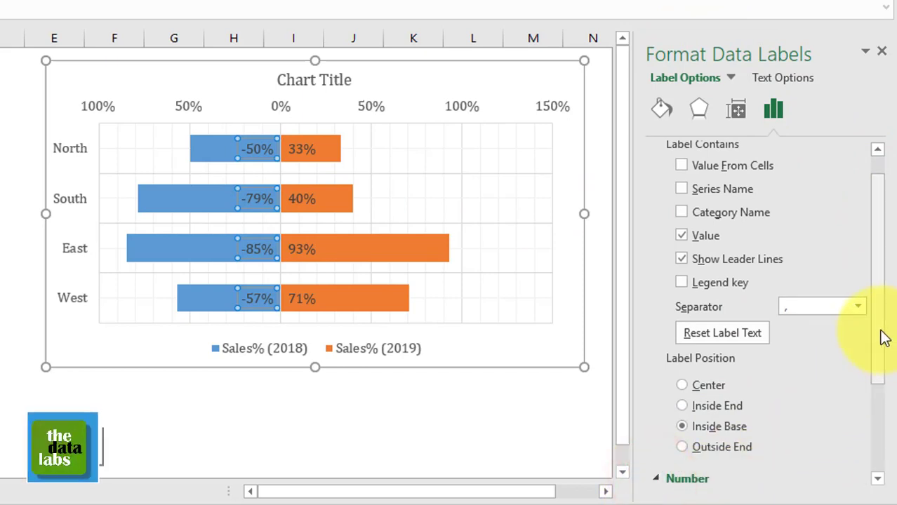
drag(883, 338, 878, 423)
click(841, 379)
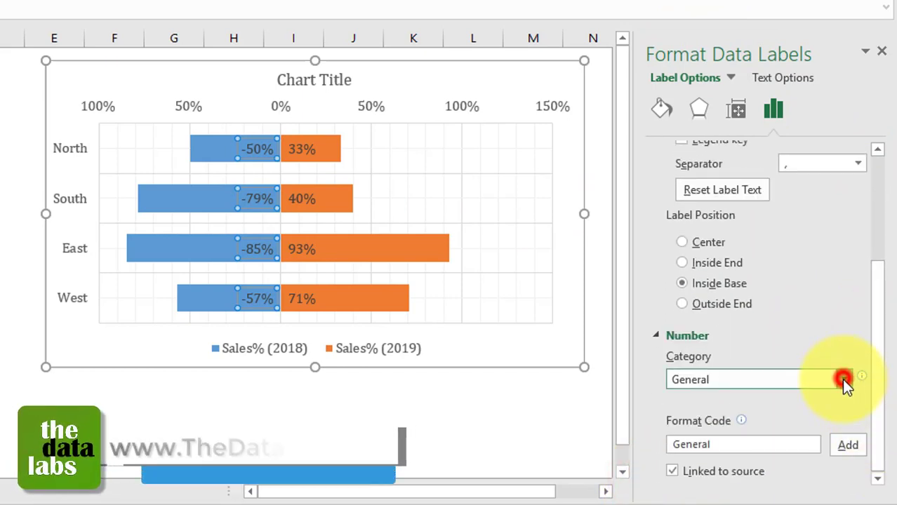
click(781, 360)
drag(873, 364, 892, 446)
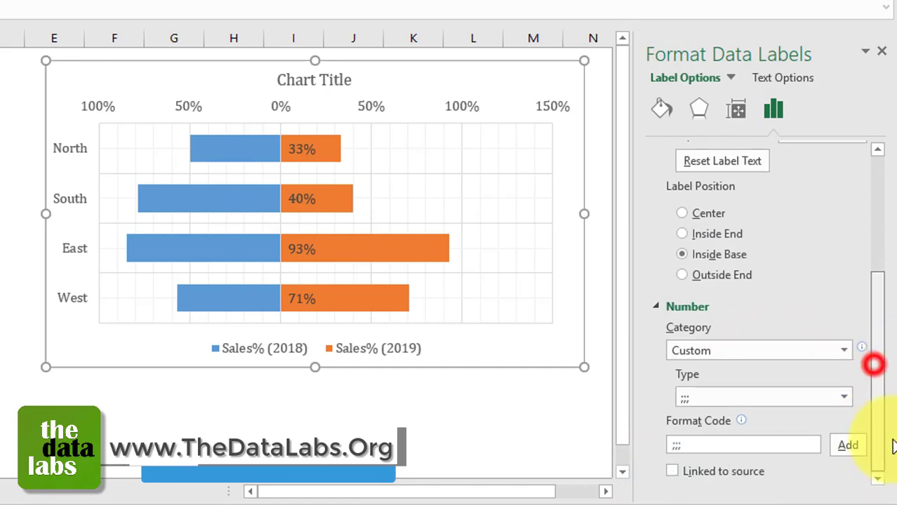
- Paste the copied format code for the Sales% (2018) data labels and apply the type #,##0%;#,##0%
drag(741, 444, 664, 449)
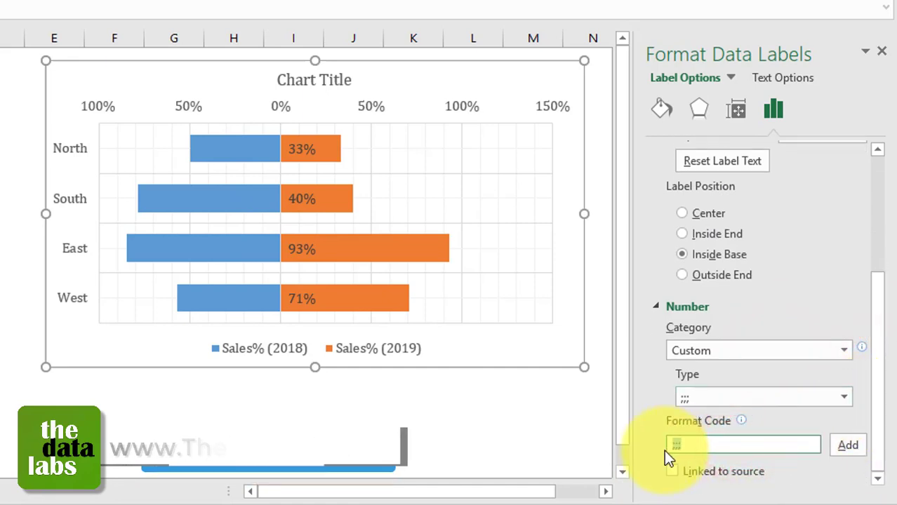
key(ctrl+v)
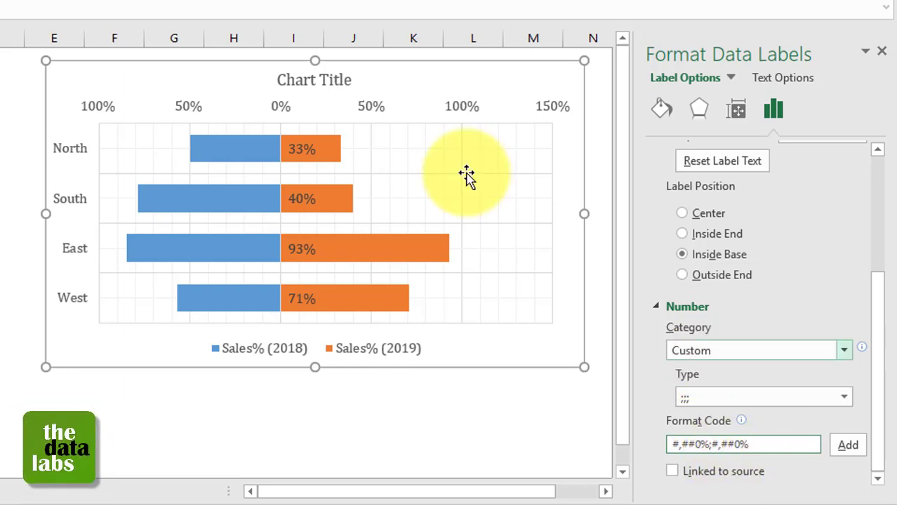
click(843, 397)
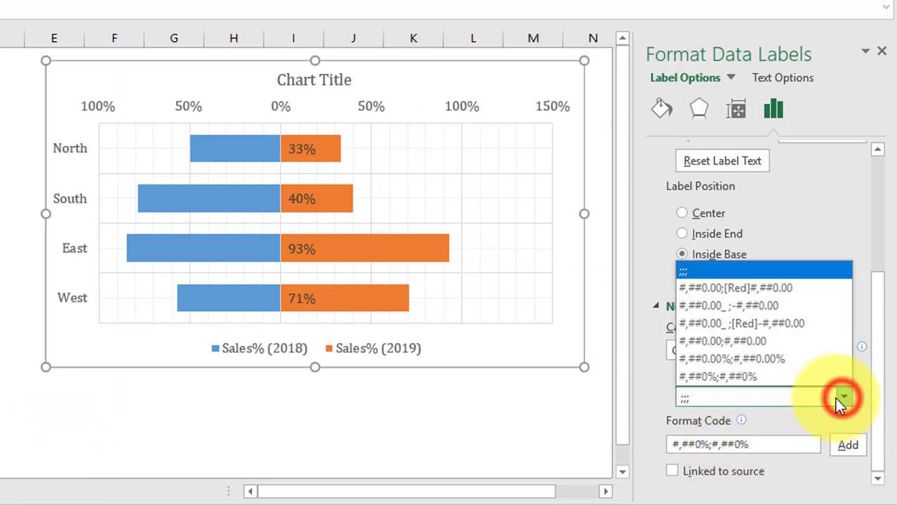
click(713, 376)
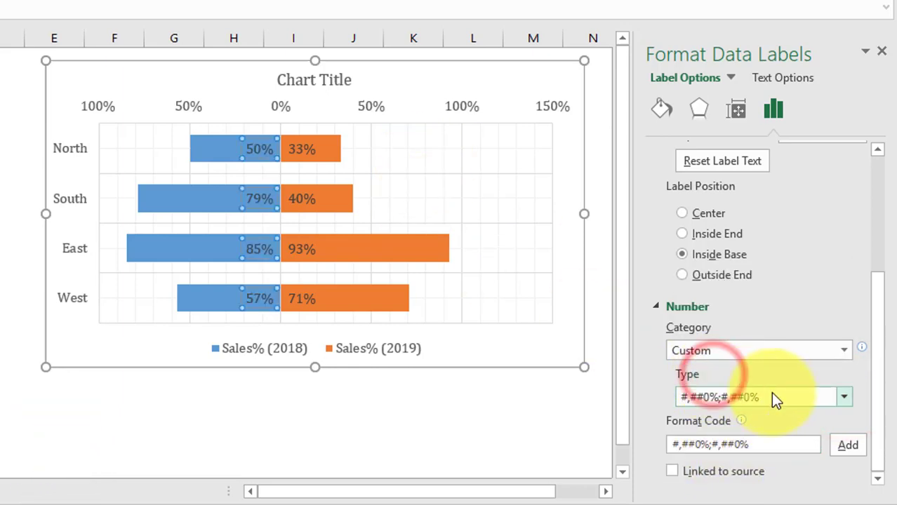
- Close the formatting pane and deselect the chart
click(389, 434)
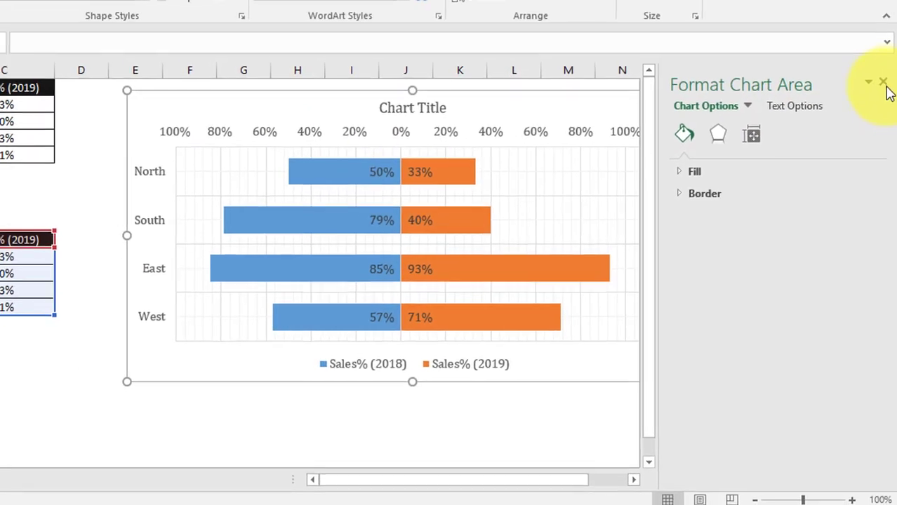
click(882, 67)
click(493, 428)
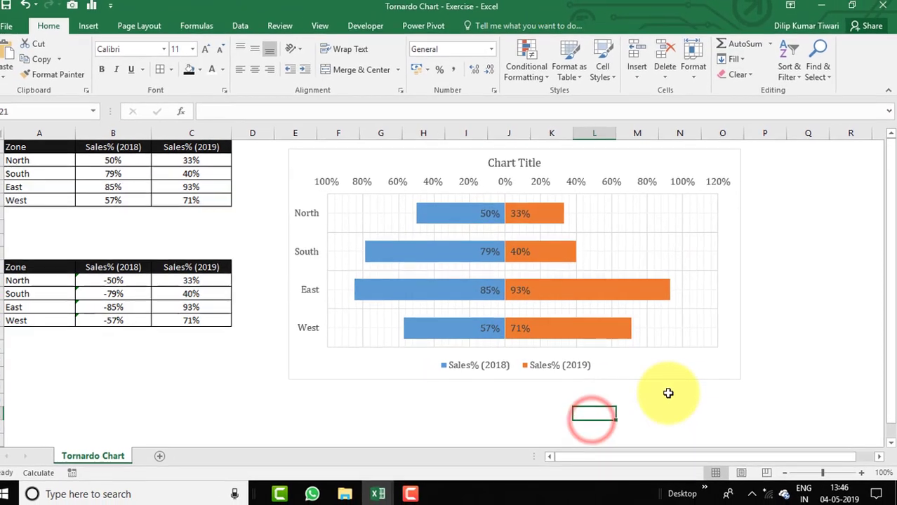
click(384, 491)
click(325, 396)
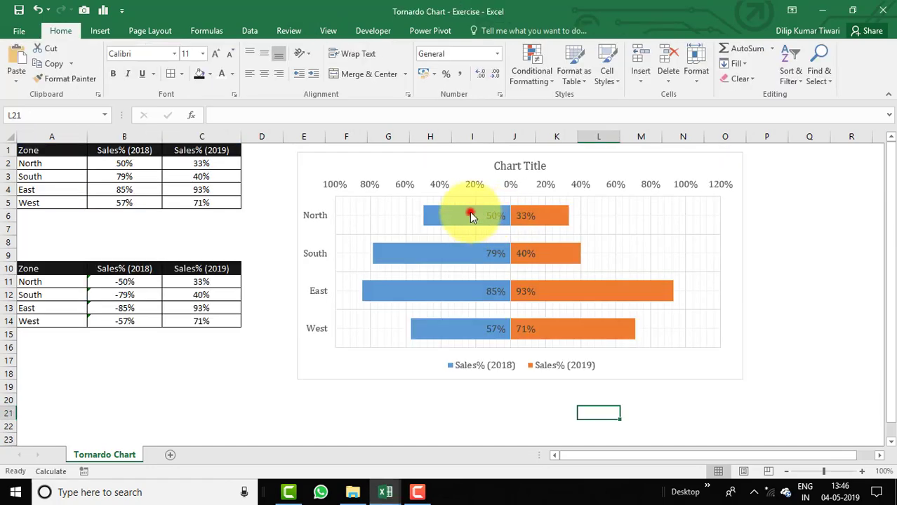
- Apply an outer shadow offset diagonally to the bottom left to the Sales% (2018) bars
click(470, 216)
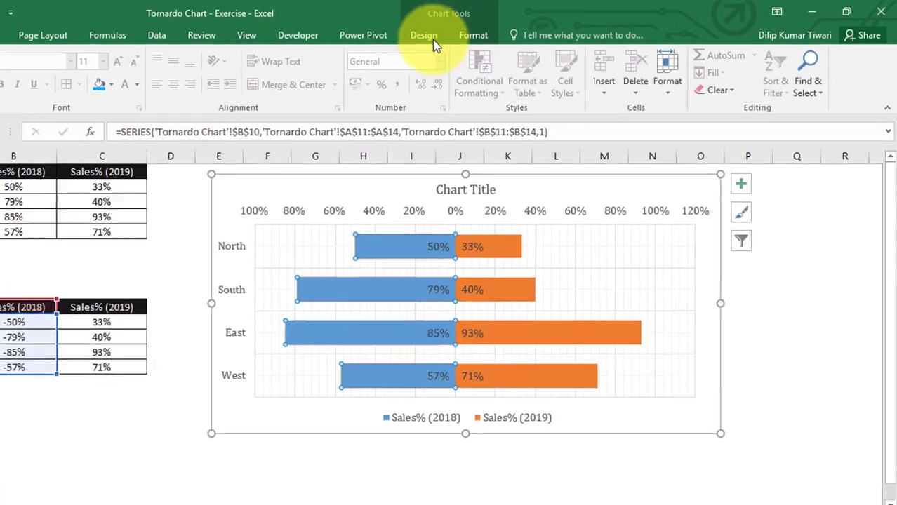
click(481, 30)
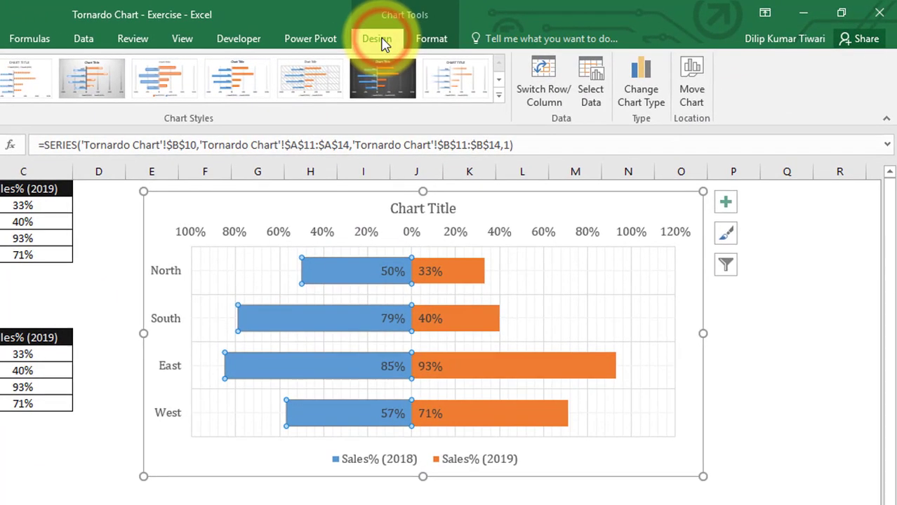
click(431, 41)
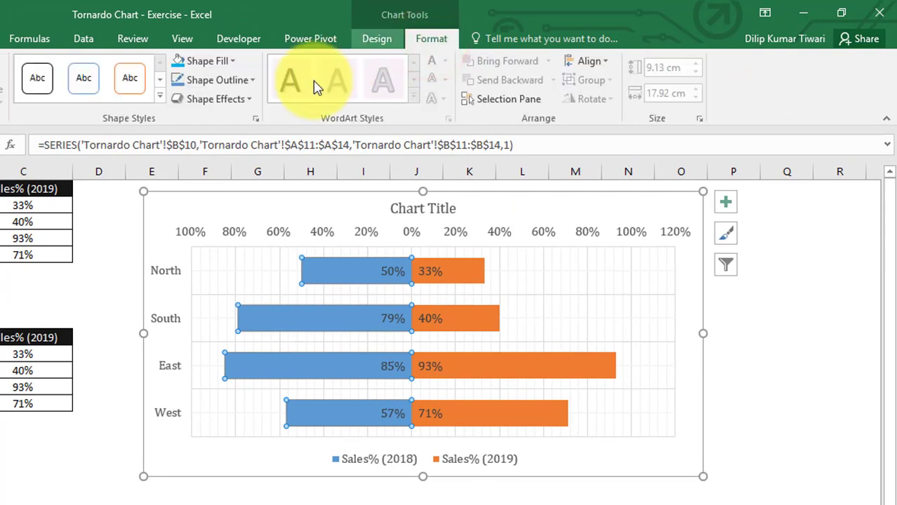
click(250, 99)
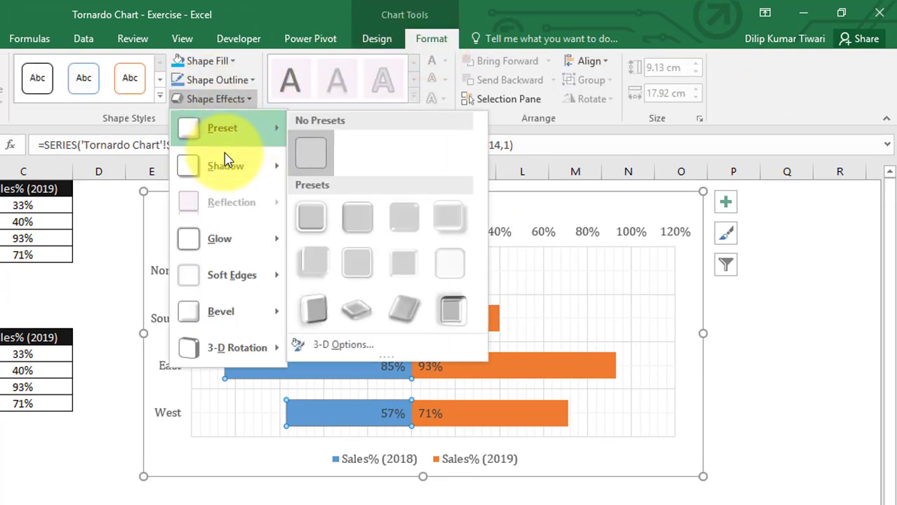
click(277, 168)
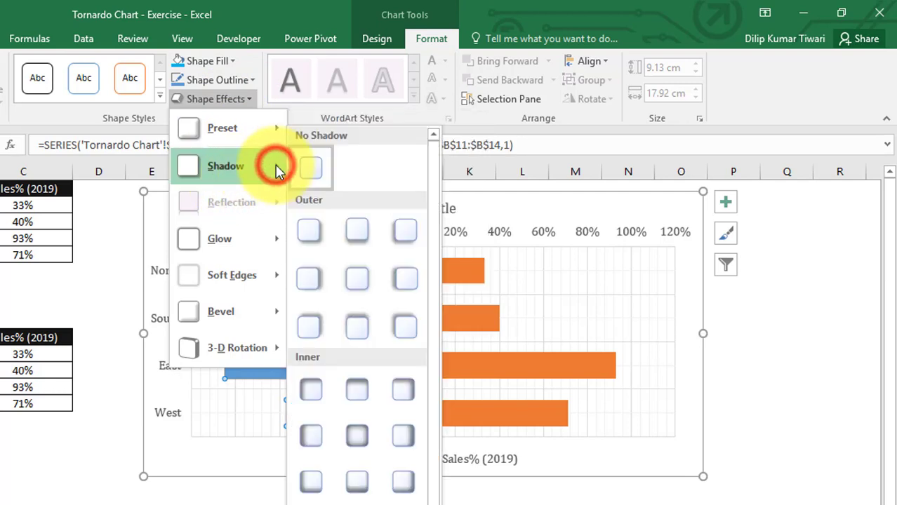
click(406, 235)
- Apply an outer shadow offset diagonally to the bottom right to the Sales% (2019) bars
click(473, 272)
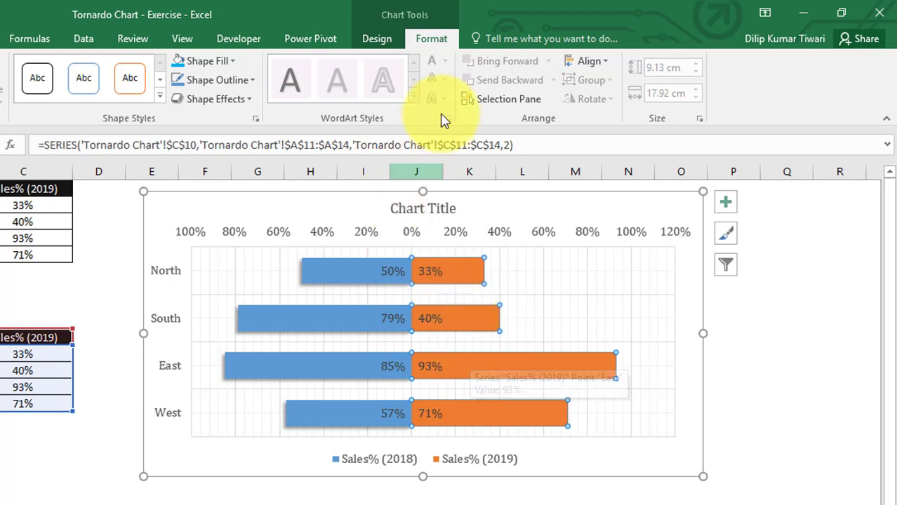
click(254, 102)
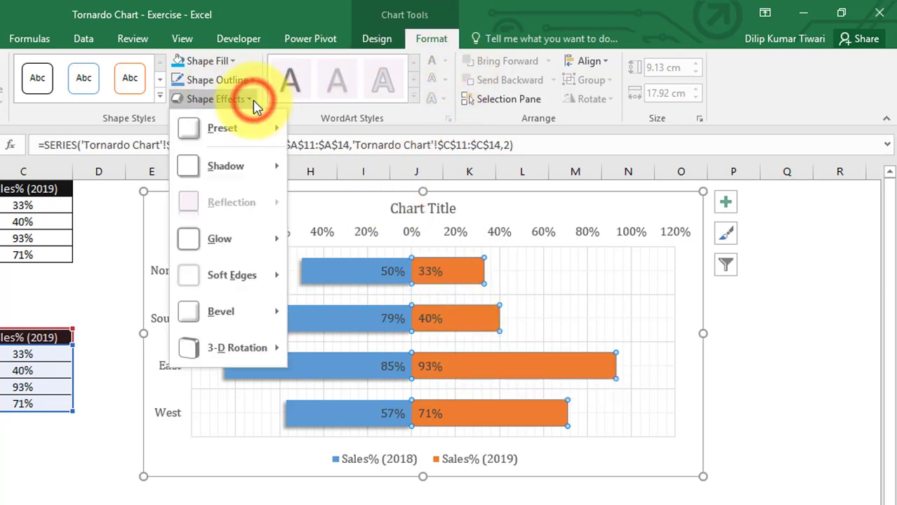
click(274, 171)
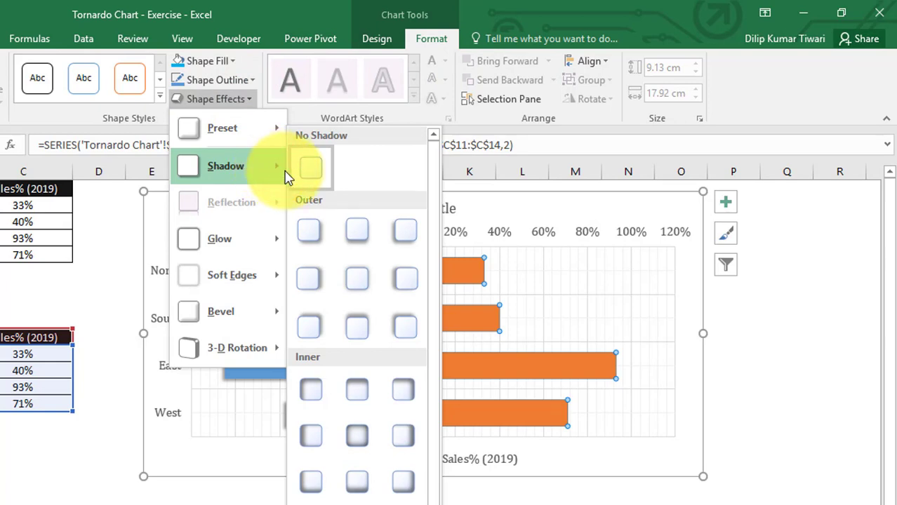
click(318, 229)
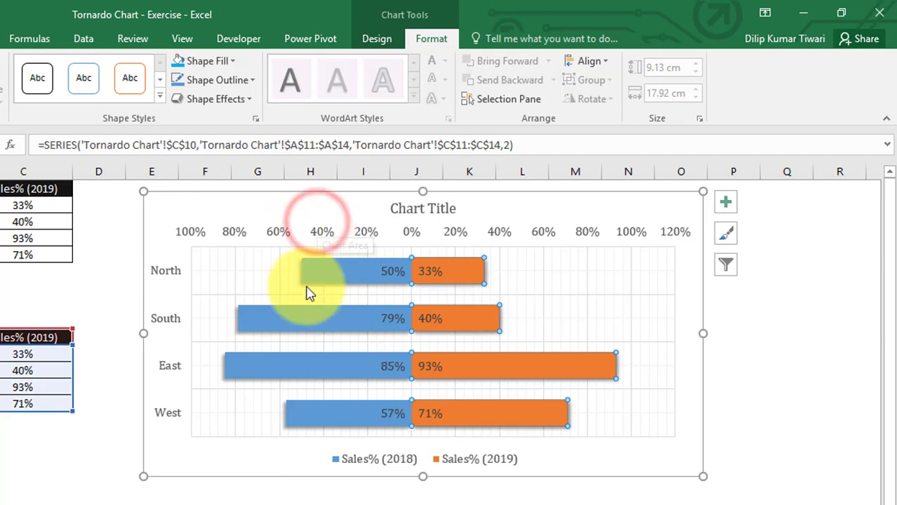
- Apply an outer shadow offset to the bottom to the chart's plot area
click(193, 256)
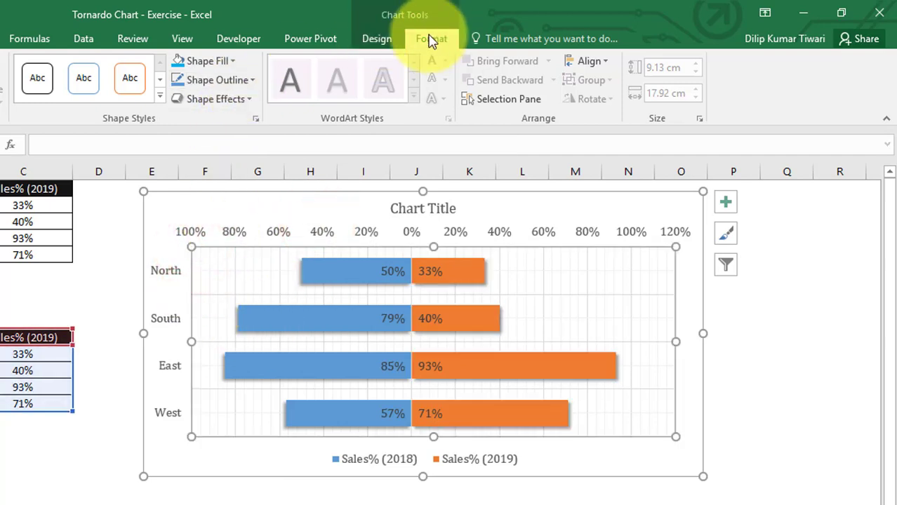
click(245, 99)
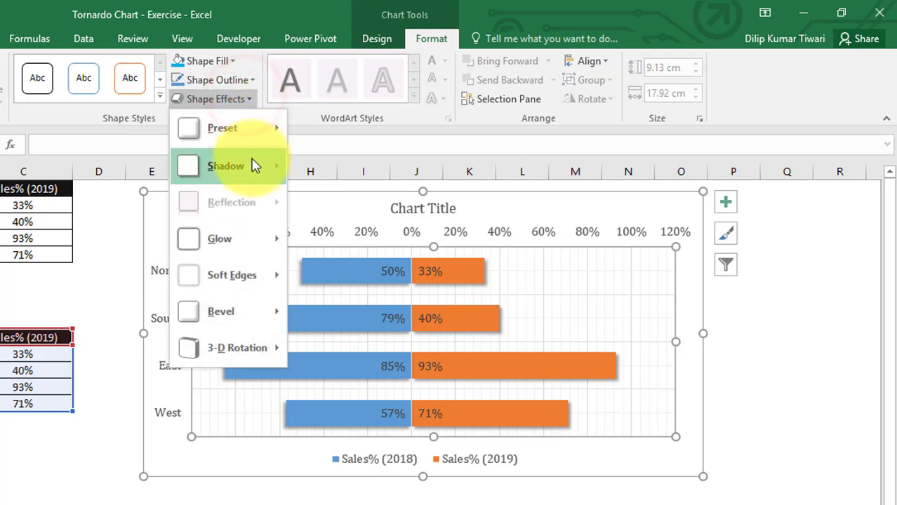
mouse_move(256, 164)
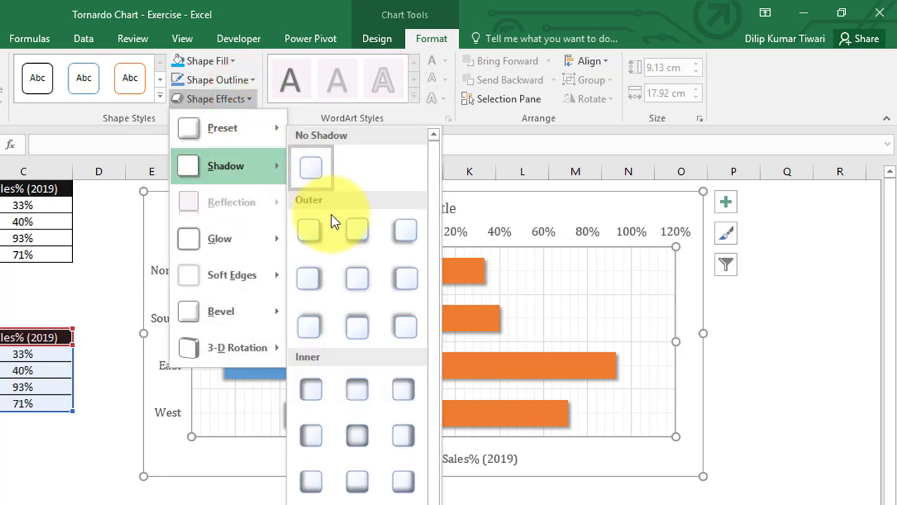
click(353, 234)
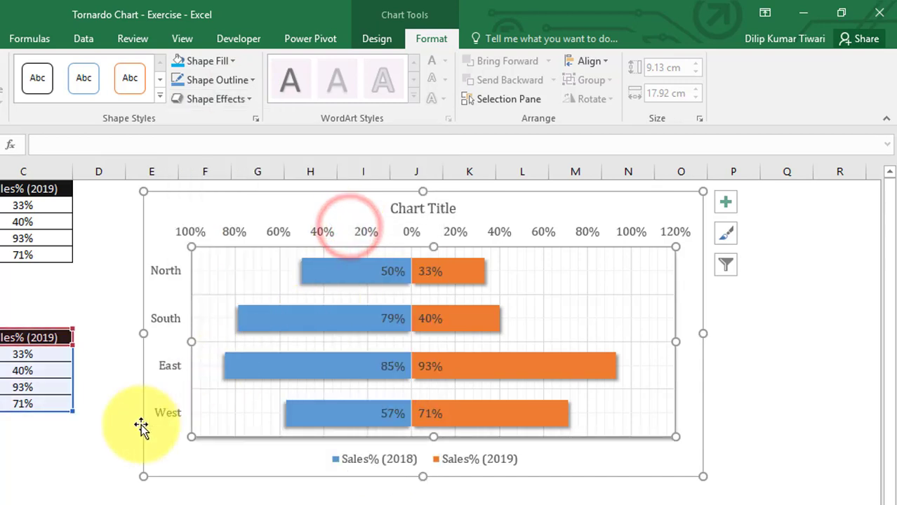
click(93, 465)
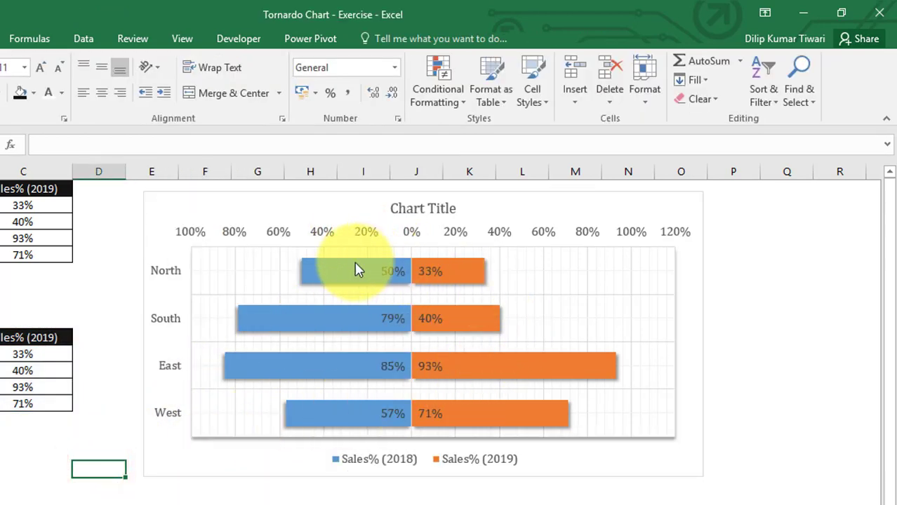
- Fill the Sales% (2018) bars with the standard light blue color
click(360, 276)
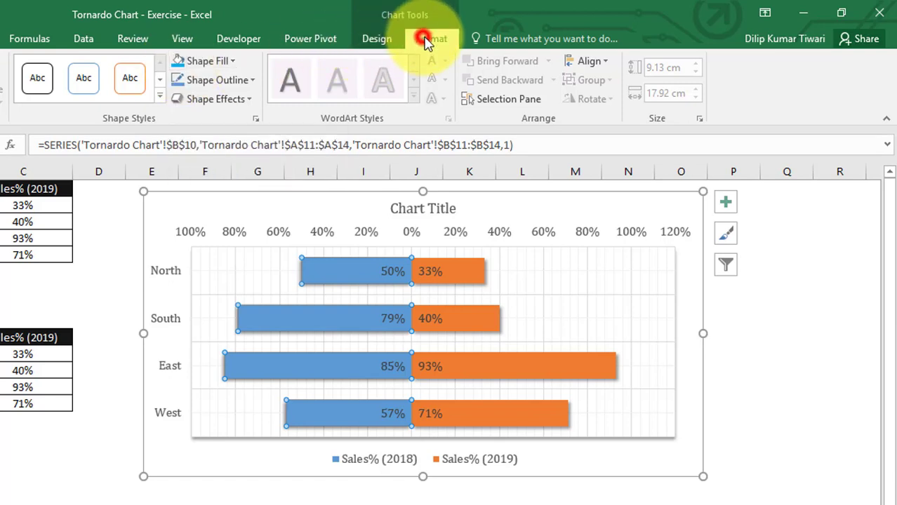
click(230, 61)
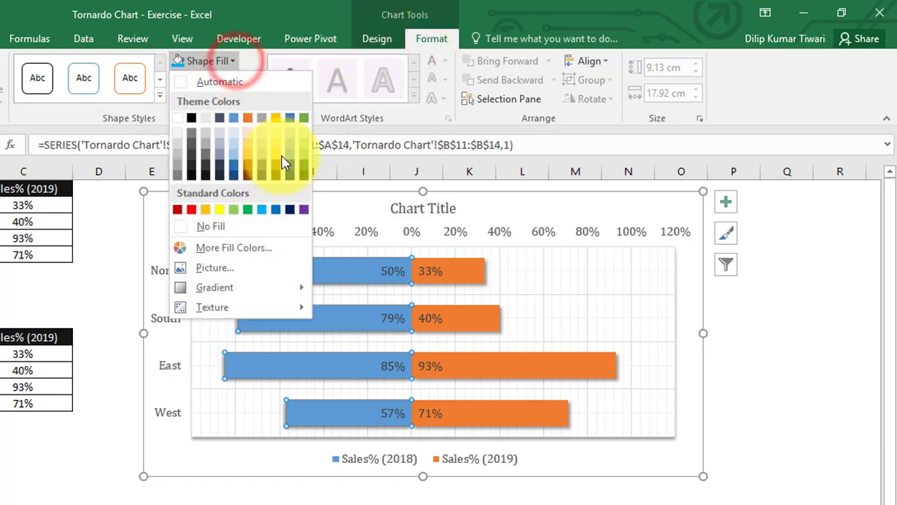
click(263, 211)
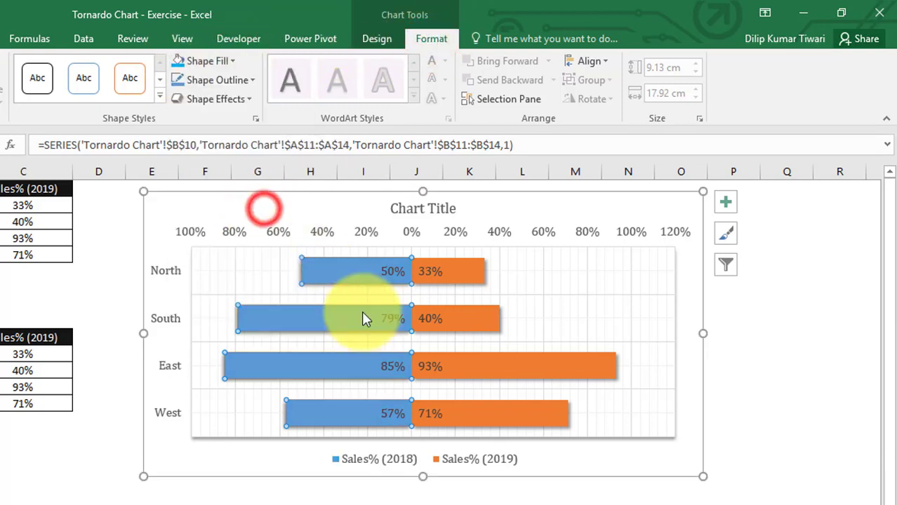
- Fill the Sales% (2019) bars with the gold theme color and deselect the chart
click(469, 277)
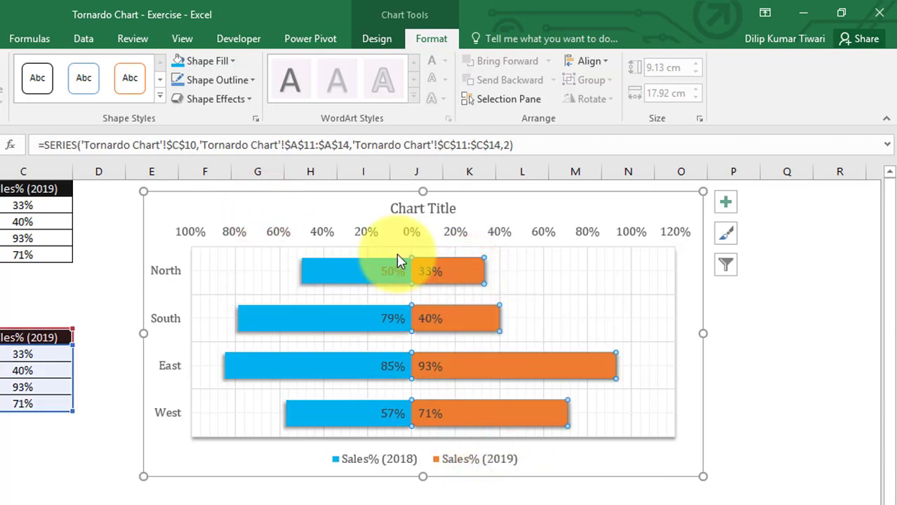
click(232, 61)
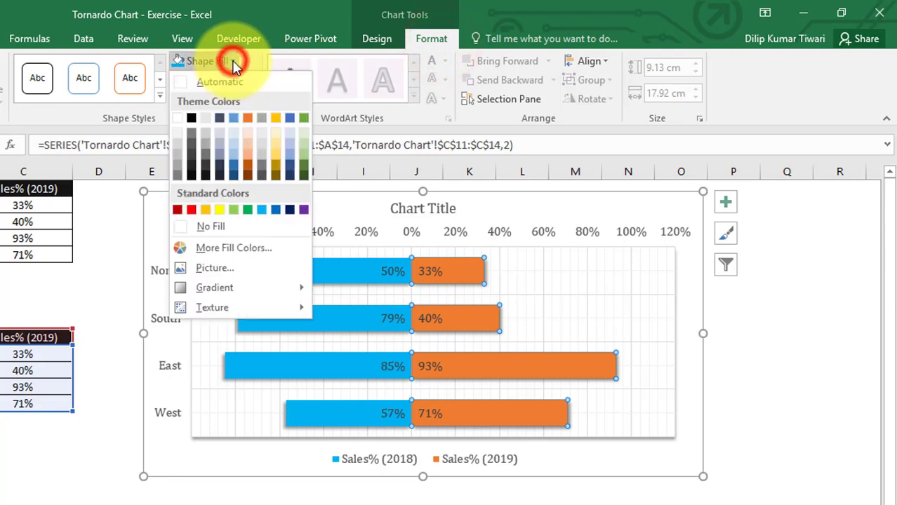
click(276, 119)
click(279, 498)
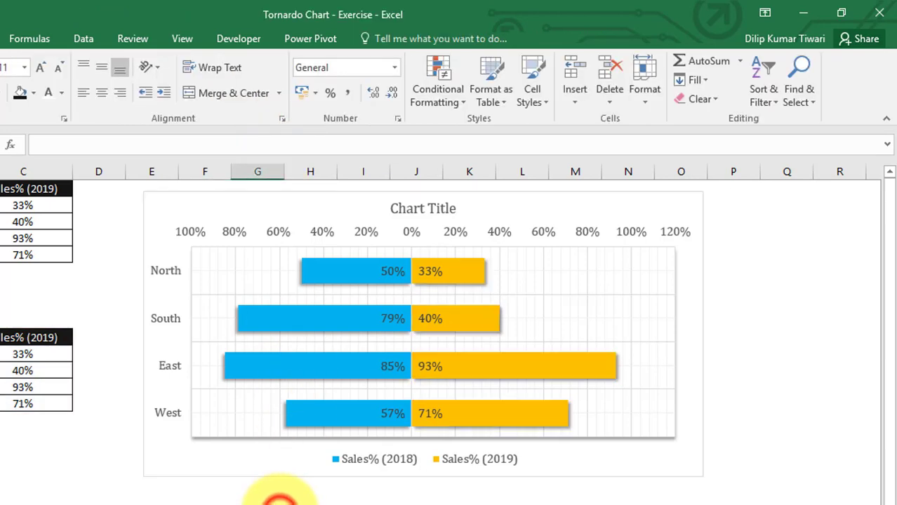
- Replace the chart's placeholder title with Sales%
double_click(423, 209)
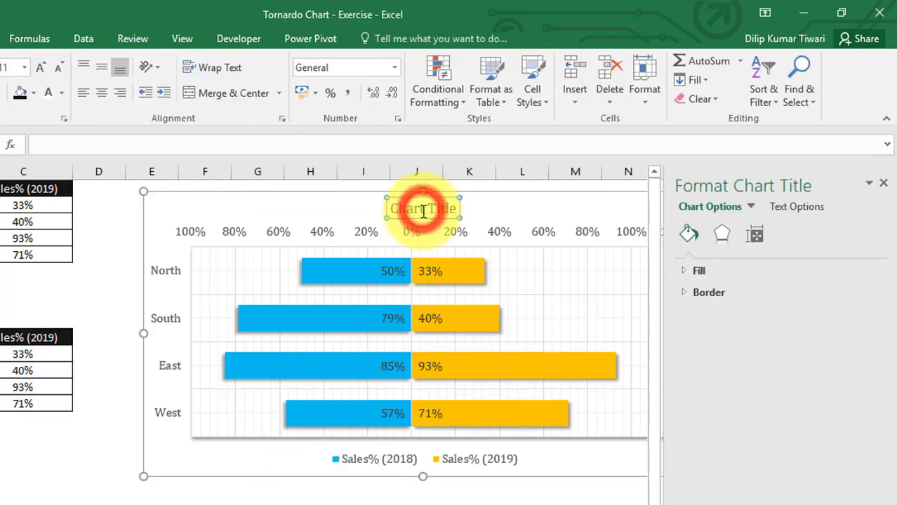
click(424, 211)
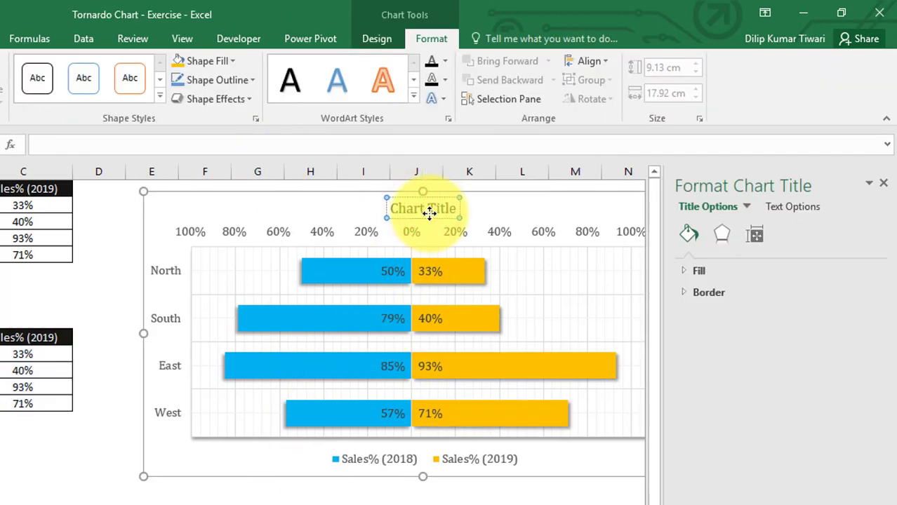
key(ctrl+a)
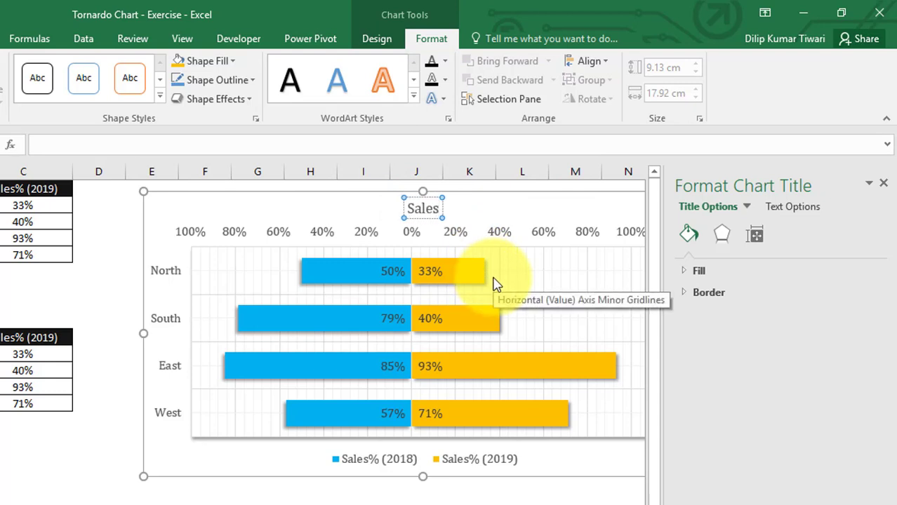
click(202, 502)
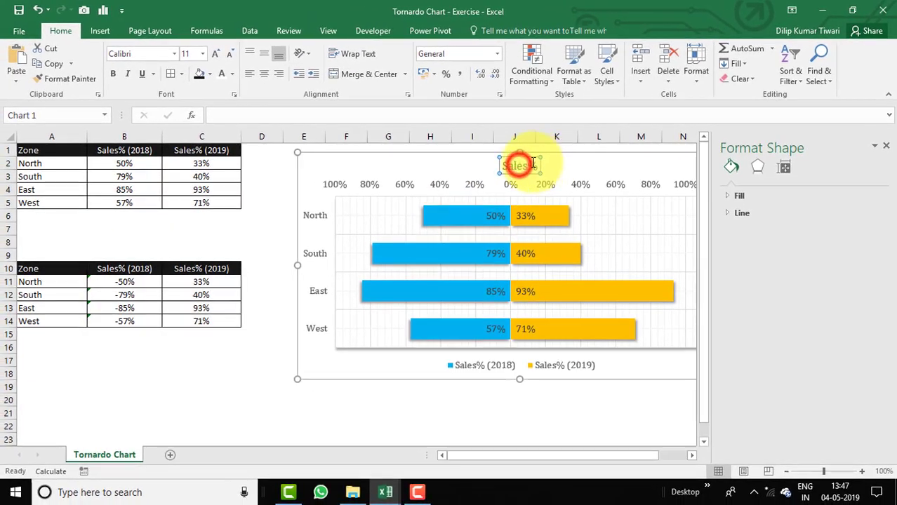
- Increase the chart title's font size to 16 and close the formatting pane
click(481, 183)
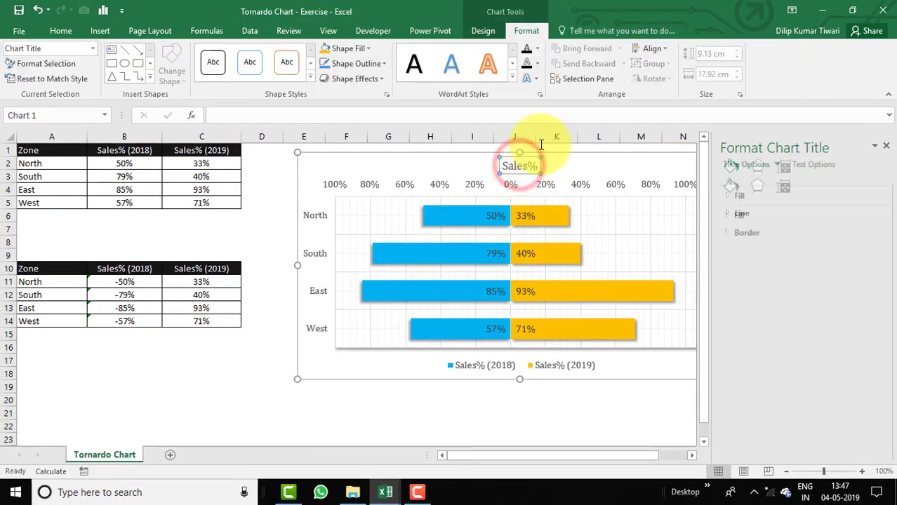
click(73, 28)
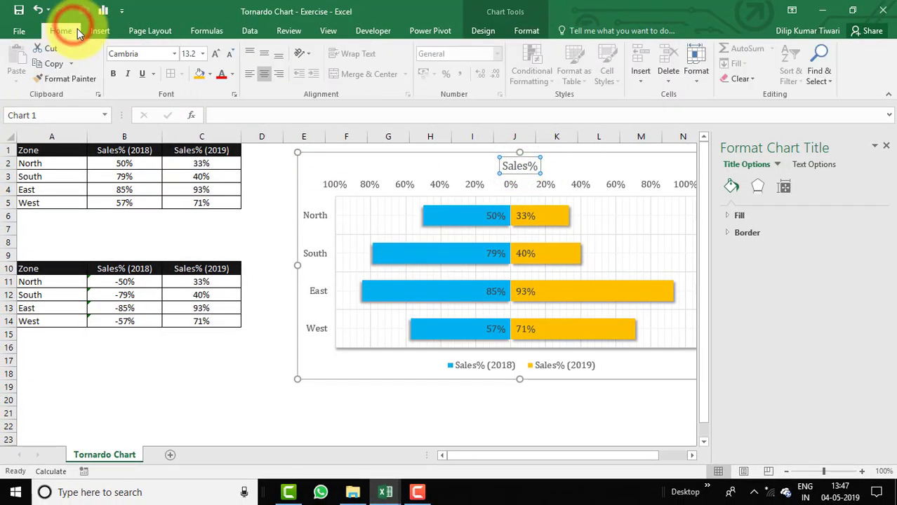
click(218, 55)
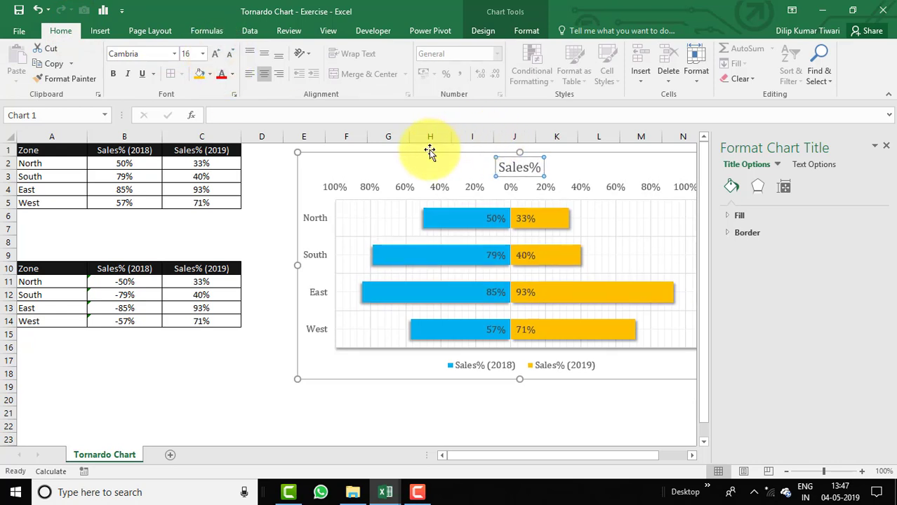
click(265, 175)
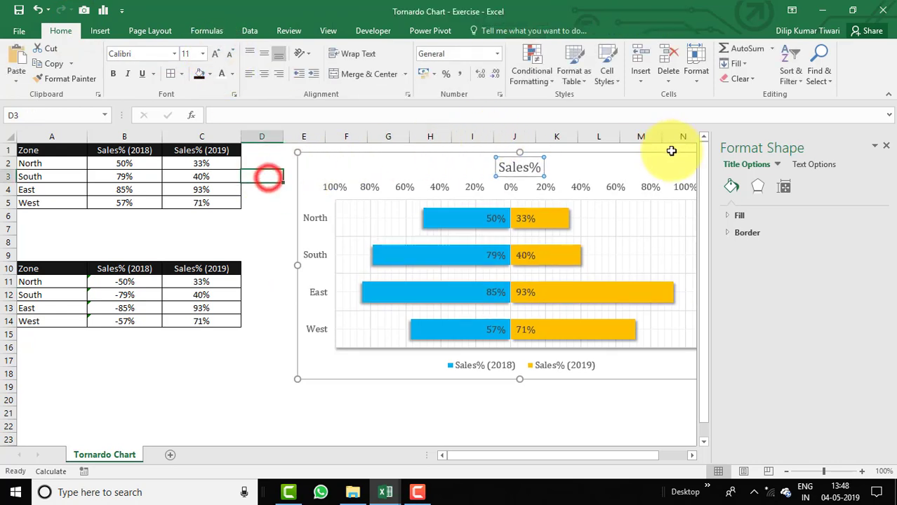
click(882, 146)
drag(642, 413, 684, 412)
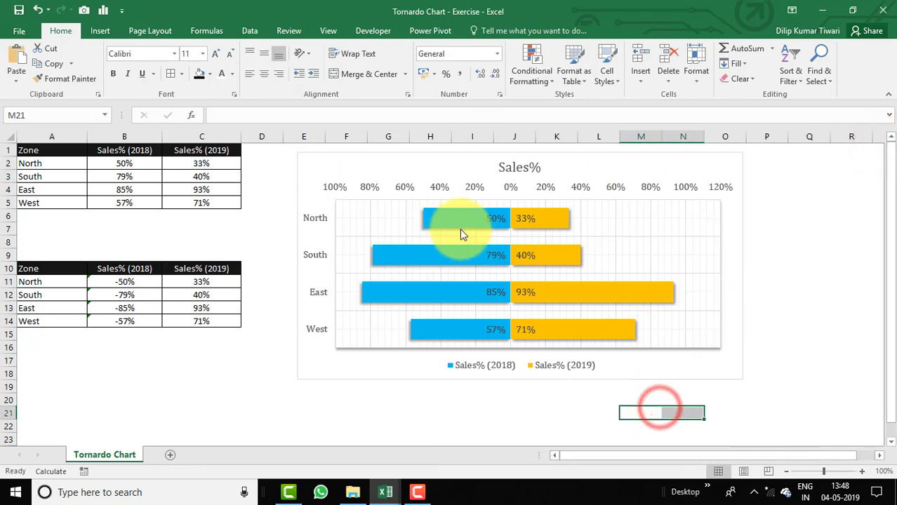
- Switch to the Tornardo Chart workbook to examine its finished chart as a reference, and return to the Tornardo Chart - Exercise workbook
mouse_move(385, 492)
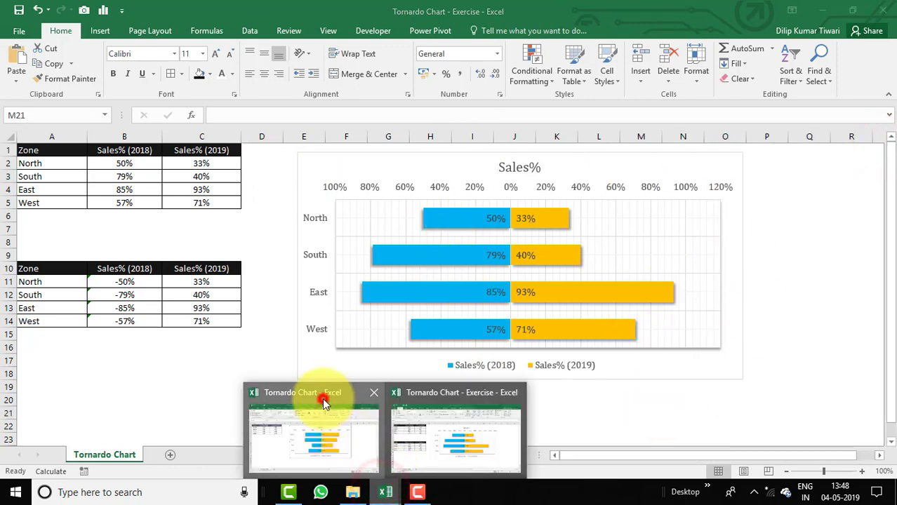
click(323, 399)
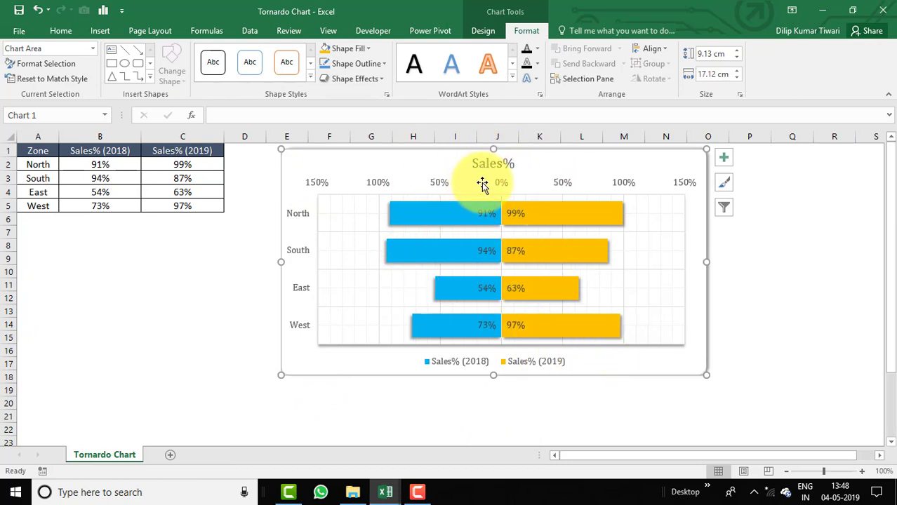
click(570, 417)
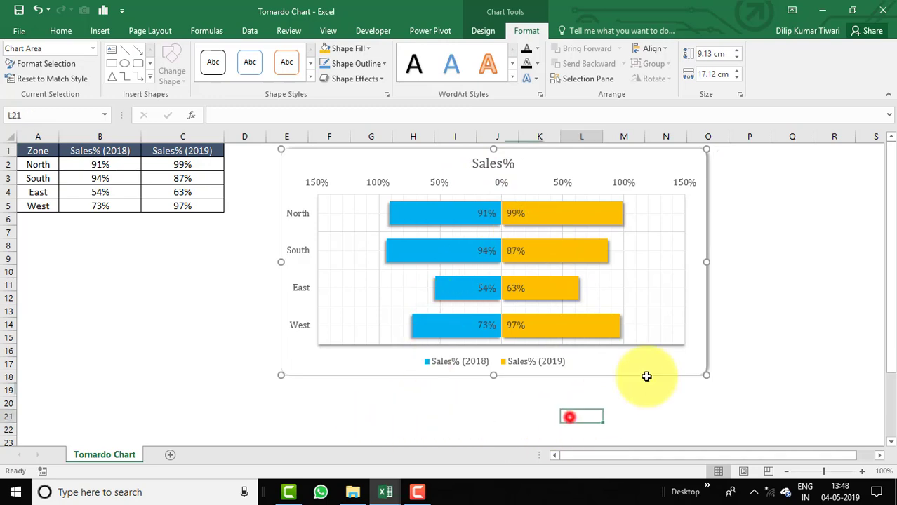
click(394, 496)
click(362, 465)
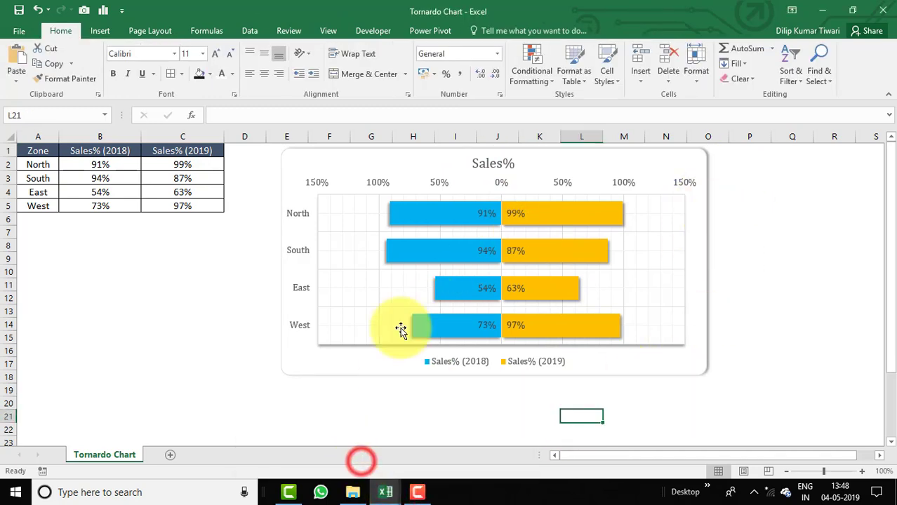
click(378, 495)
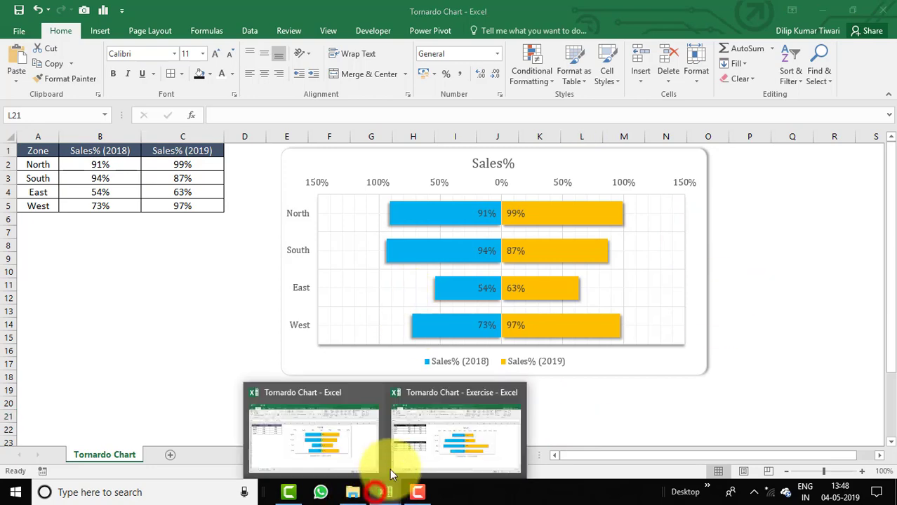
click(446, 393)
click(407, 409)
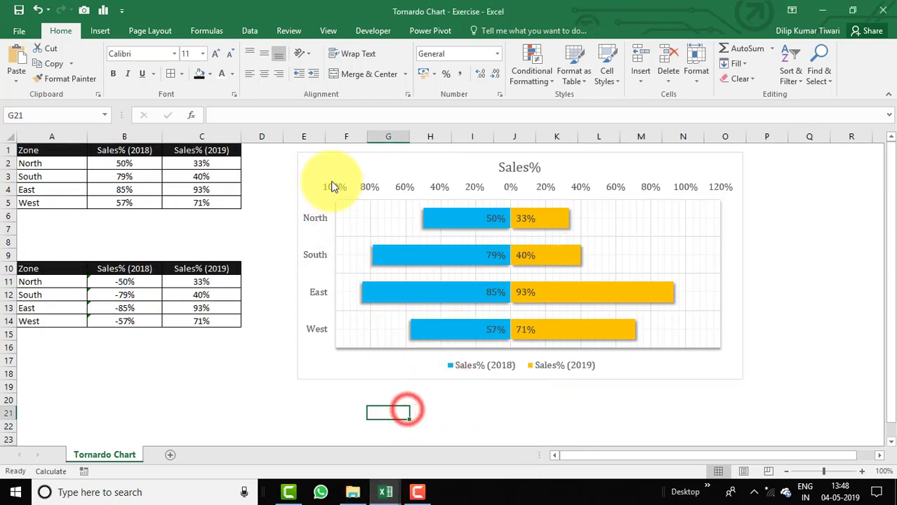
- Apply an outer shadow offset to the right to the whole chart area
click(311, 156)
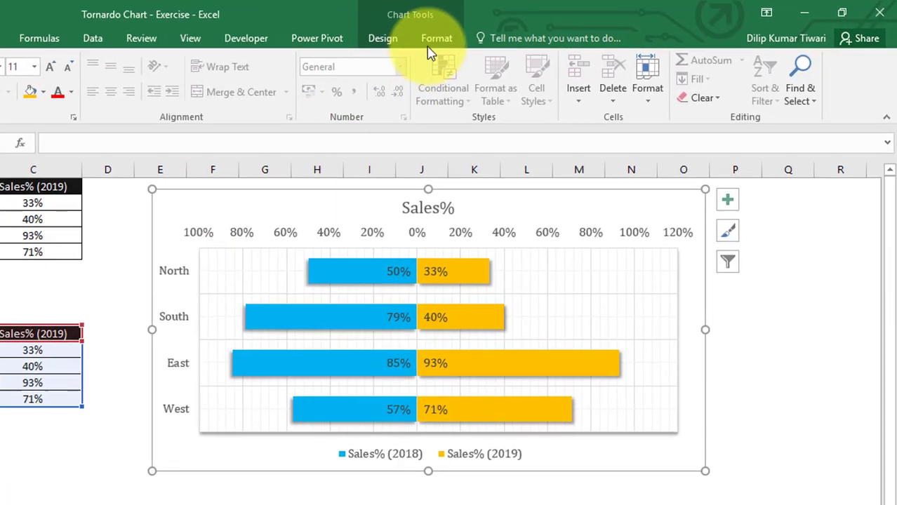
click(506, 32)
click(251, 99)
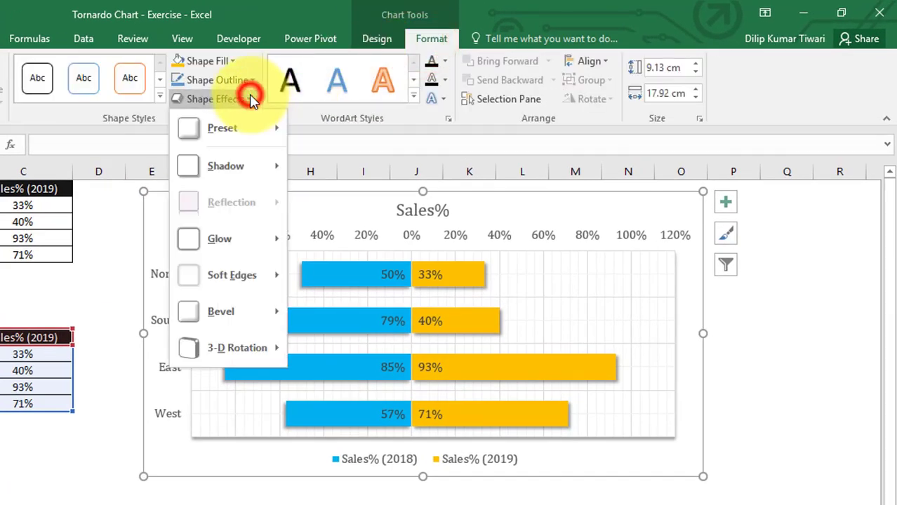
click(259, 169)
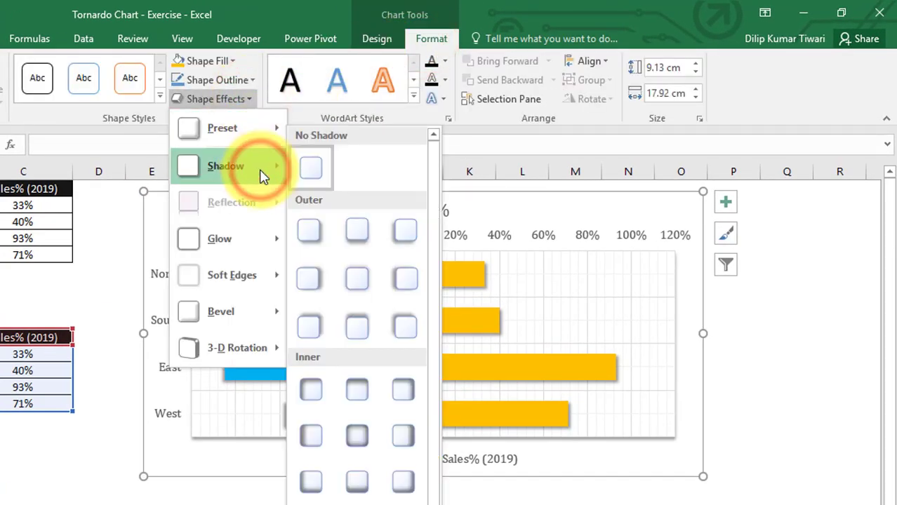
click(313, 278)
click(795, 354)
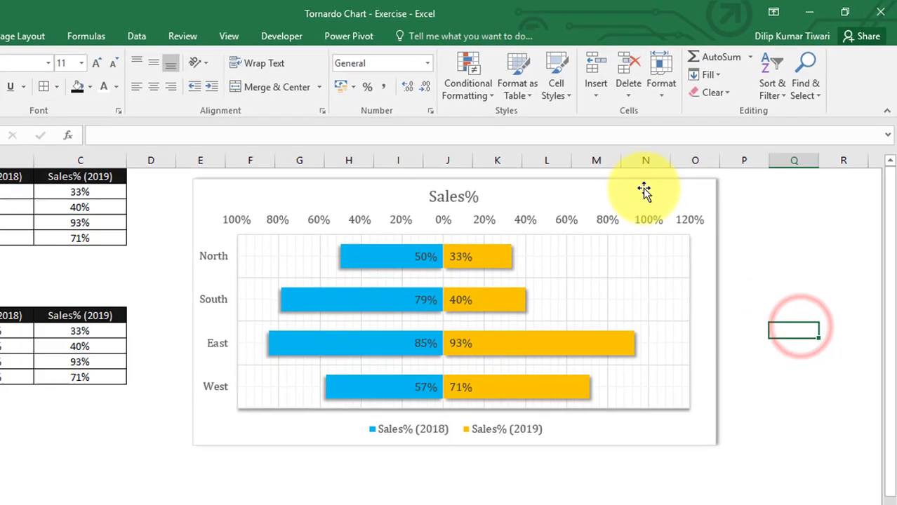
- Turn on rounded corners for the chart area's border
right_click(644, 191)
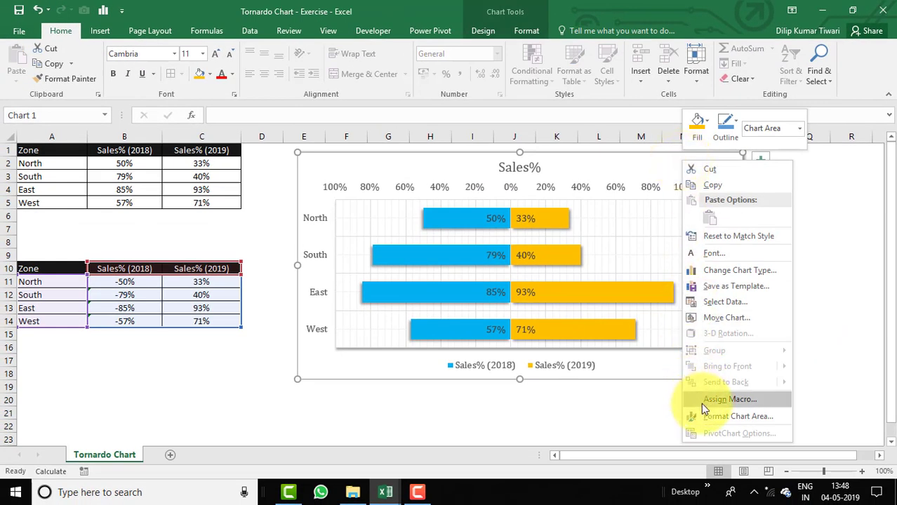
click(706, 416)
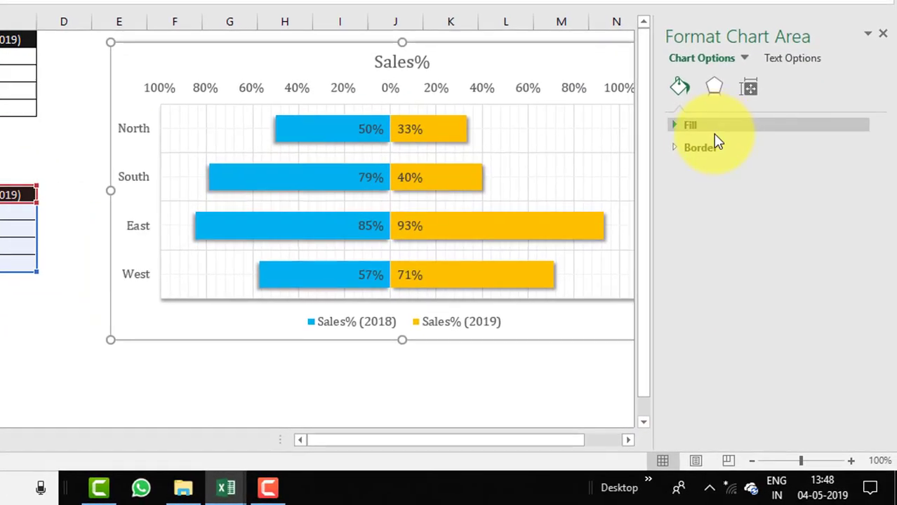
click(672, 146)
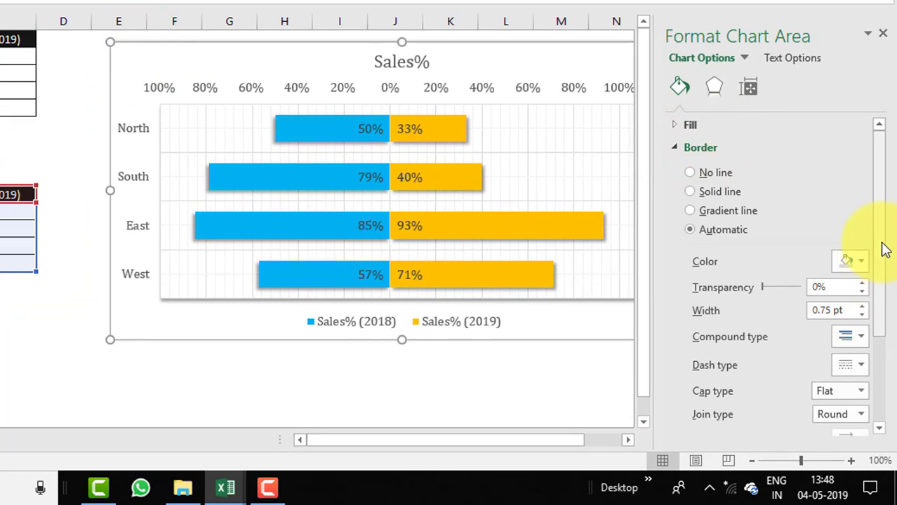
drag(885, 226, 876, 284)
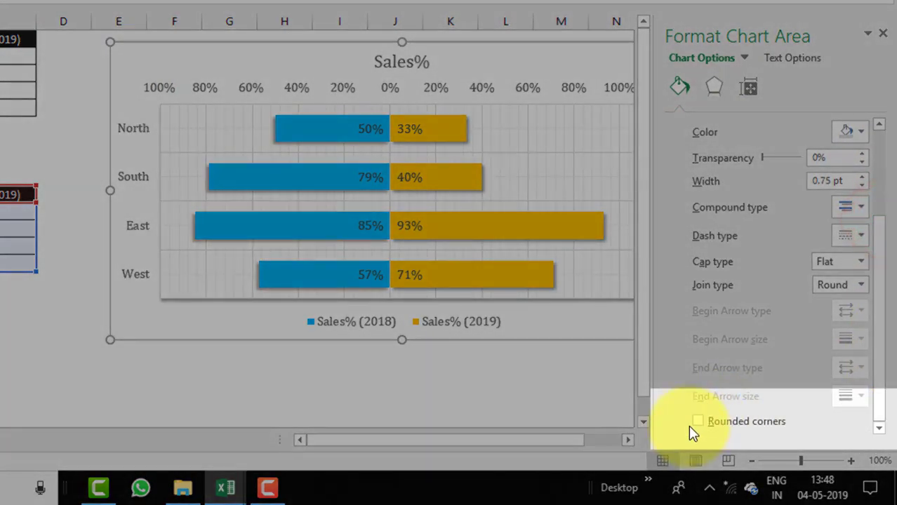
click(698, 421)
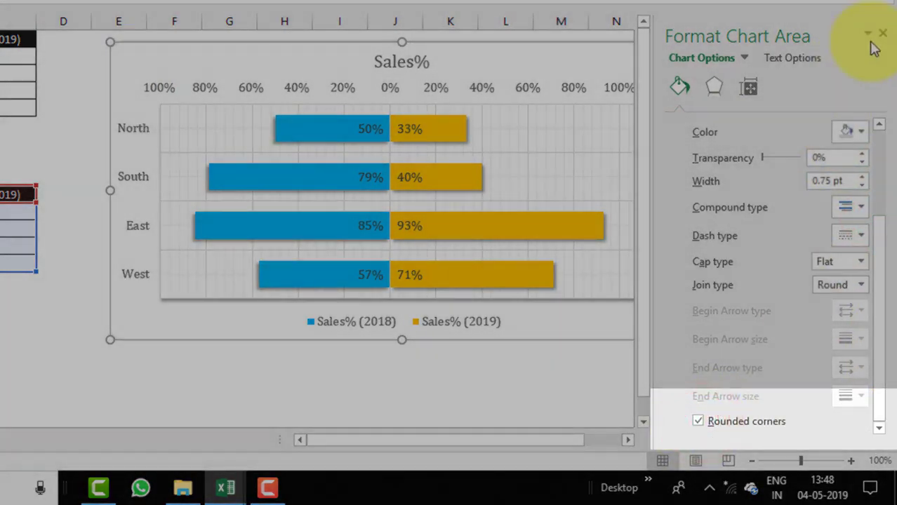
- Close the chart area formatting pane, compare the chart with the finished one in the Tornardo Chart workbook, and return to the exercise workbook
click(881, 34)
click(491, 372)
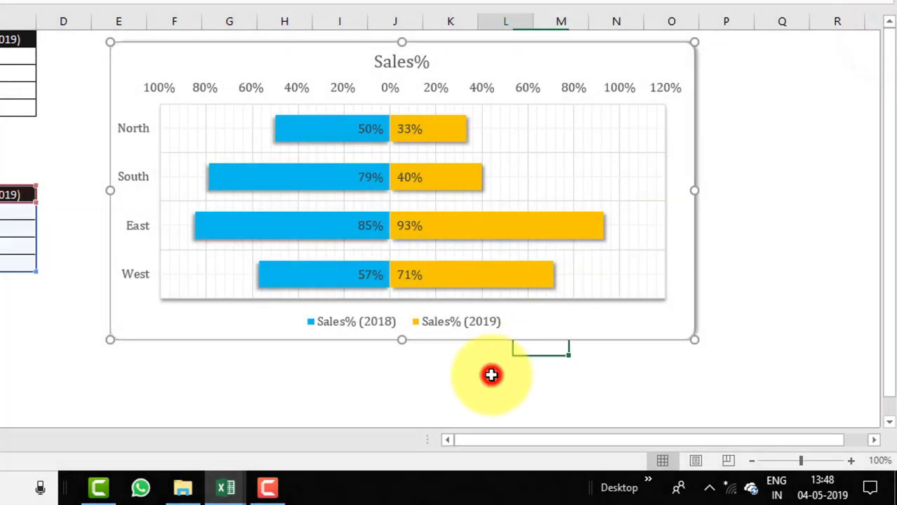
click(225, 487)
click(149, 366)
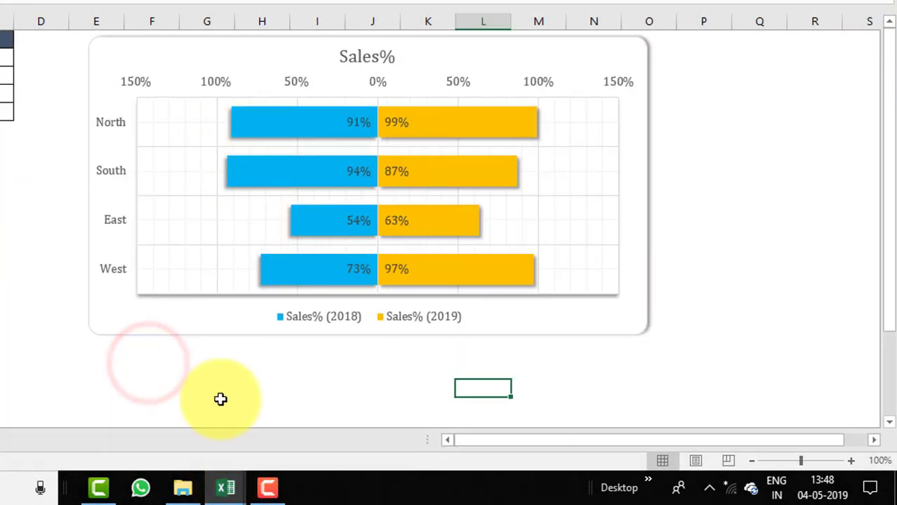
click(226, 488)
click(253, 360)
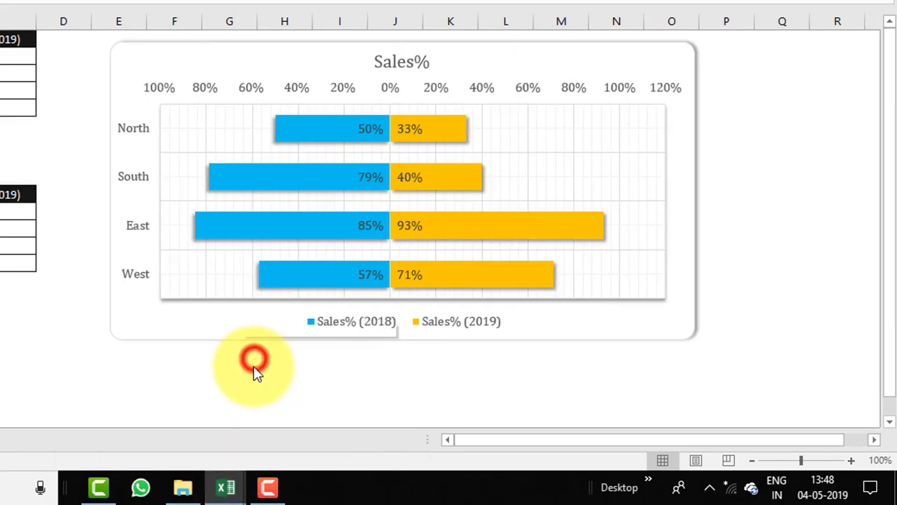
click(295, 374)
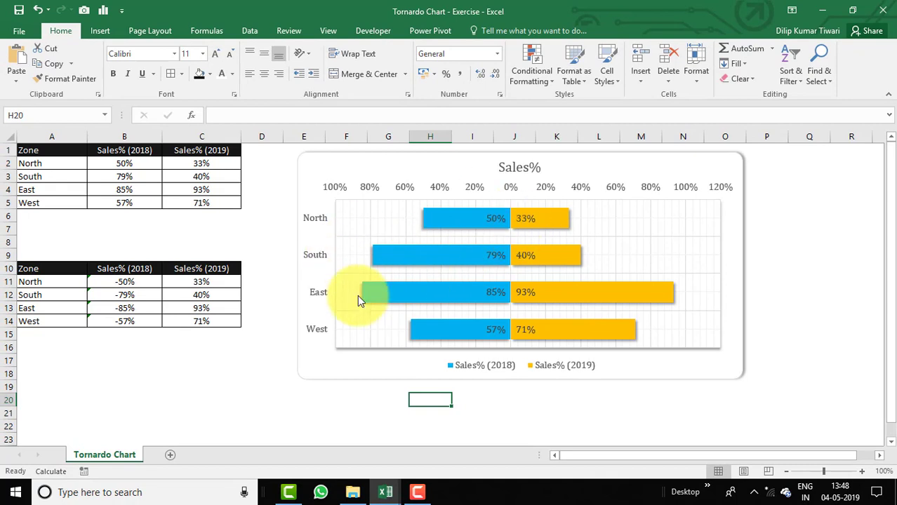
- Recalculate the worksheet four times to generate new sales percentages in B2:C5 and test the tornado chart with changing data
drag(126, 167, 207, 201)
click(181, 220)
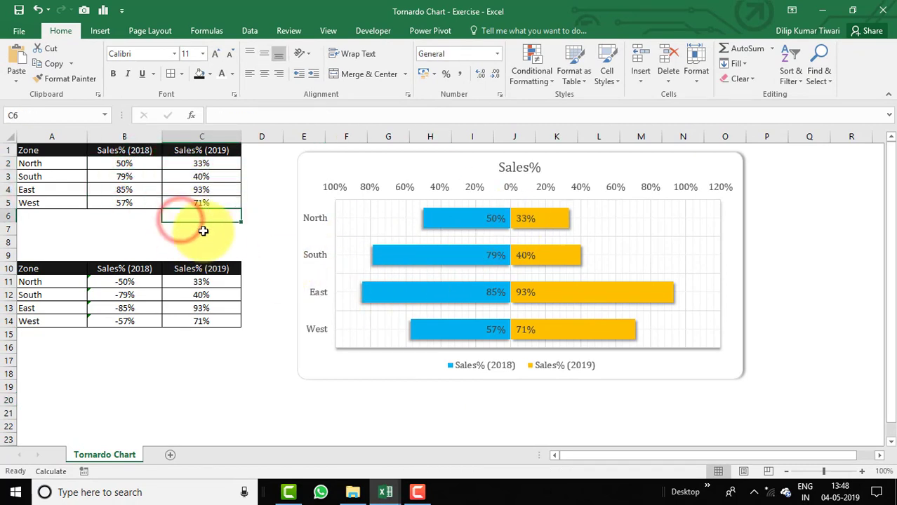
click(183, 374)
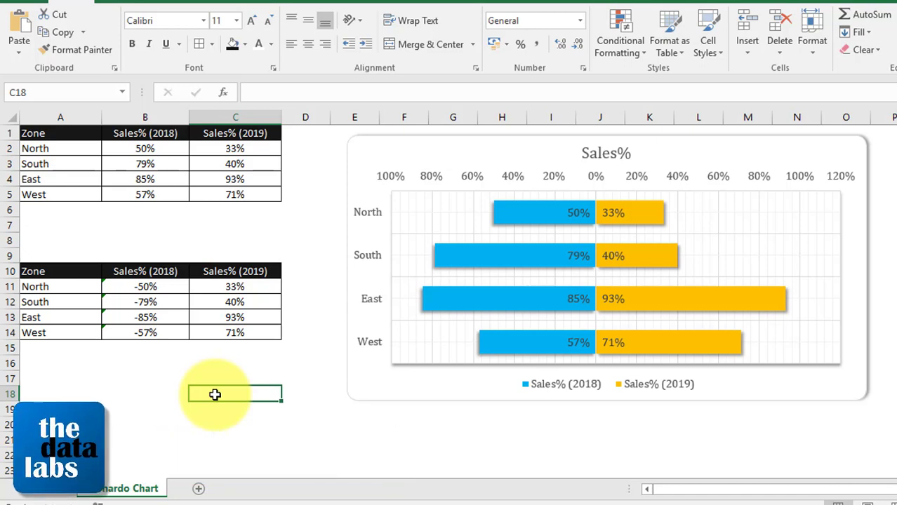
key(F9)
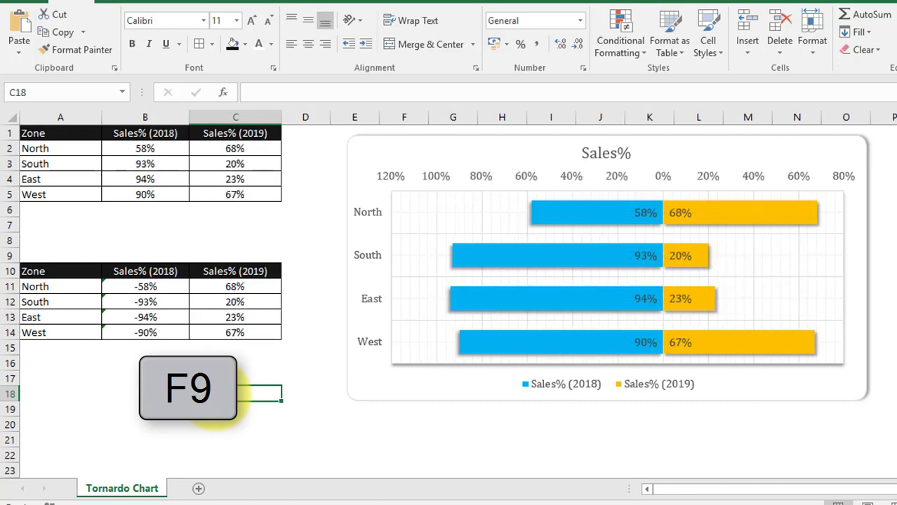
key(F9)
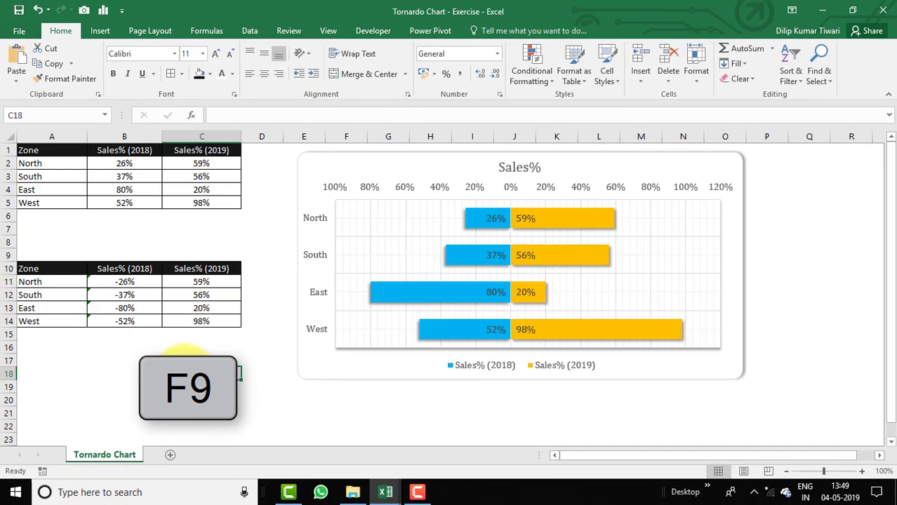
key(F9)
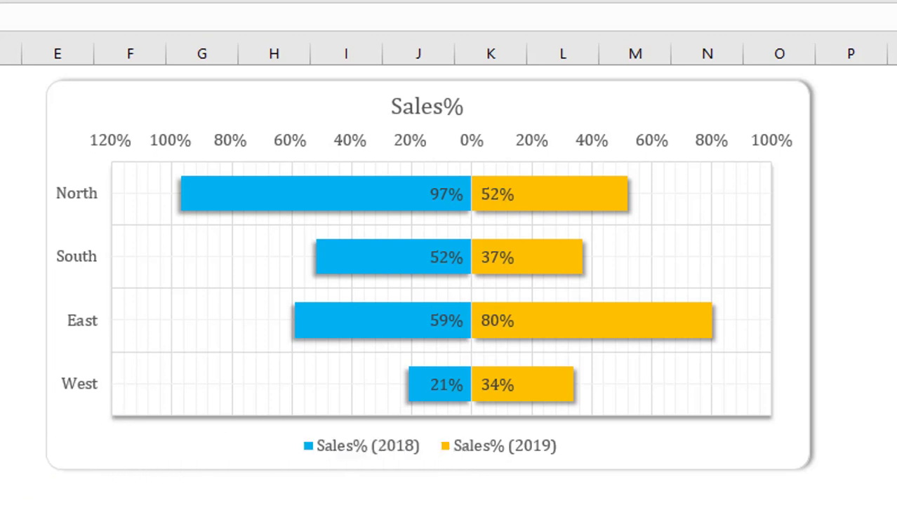
key(F9)
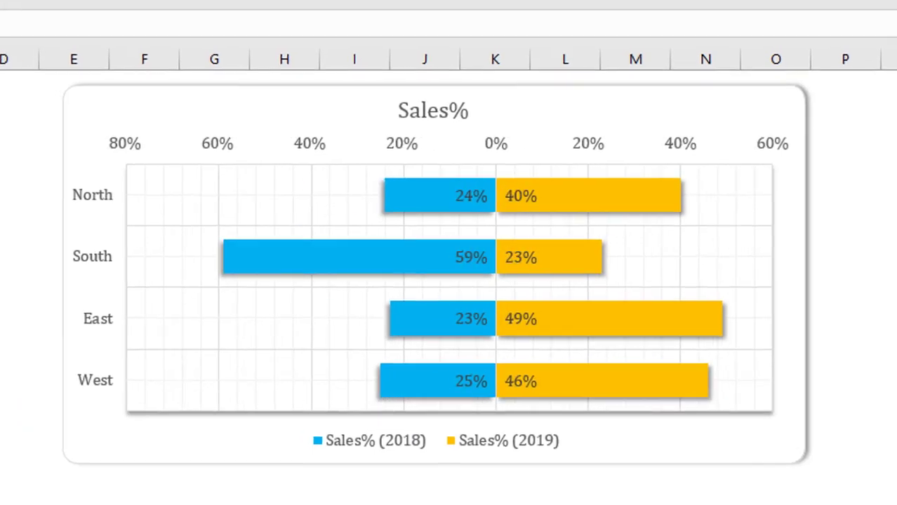